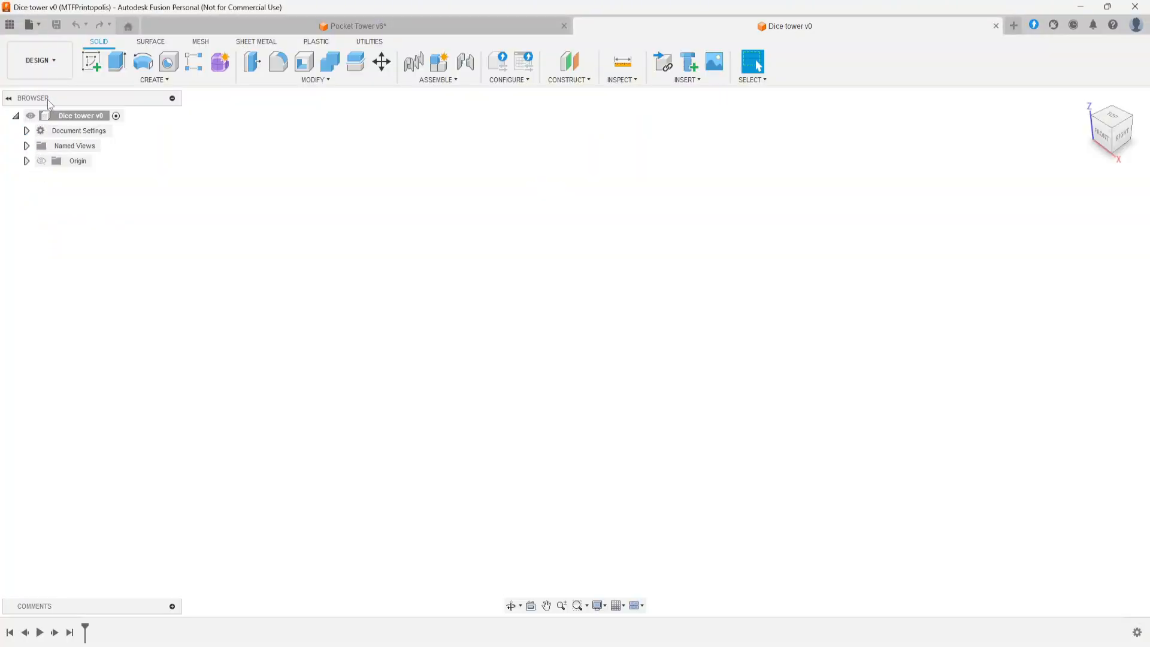
# Sketch a 90 x 45 mm center rectangle at the origin on the horizontal ground plane and finish the sketch
pyautogui.click(90, 66)
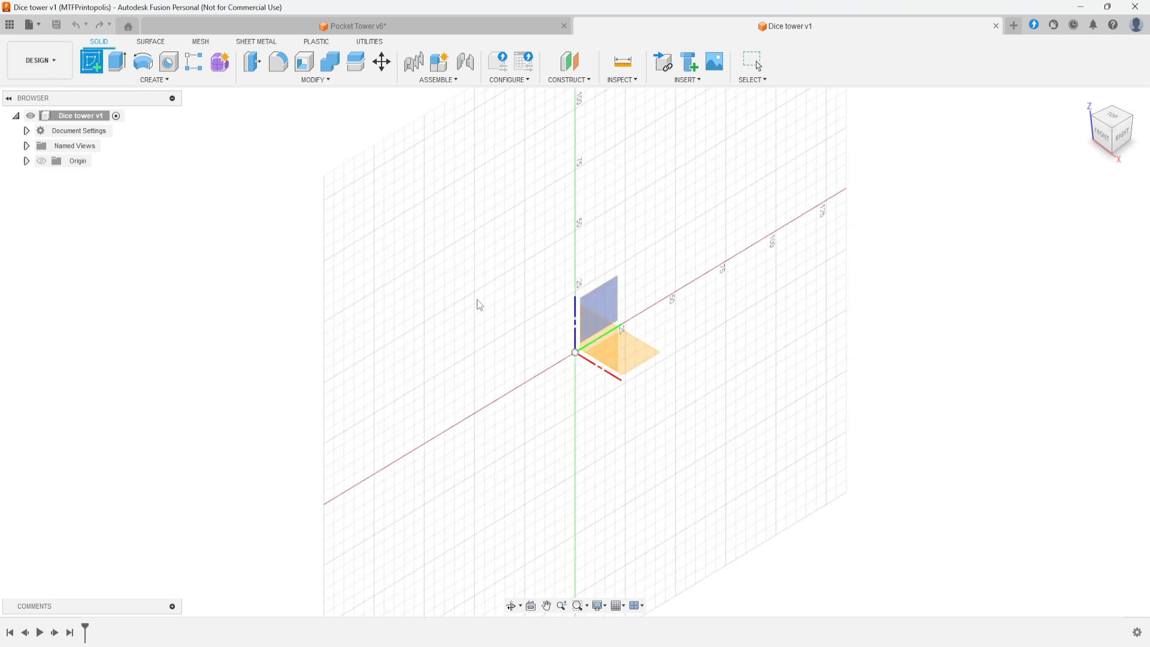
pyautogui.click(647, 360)
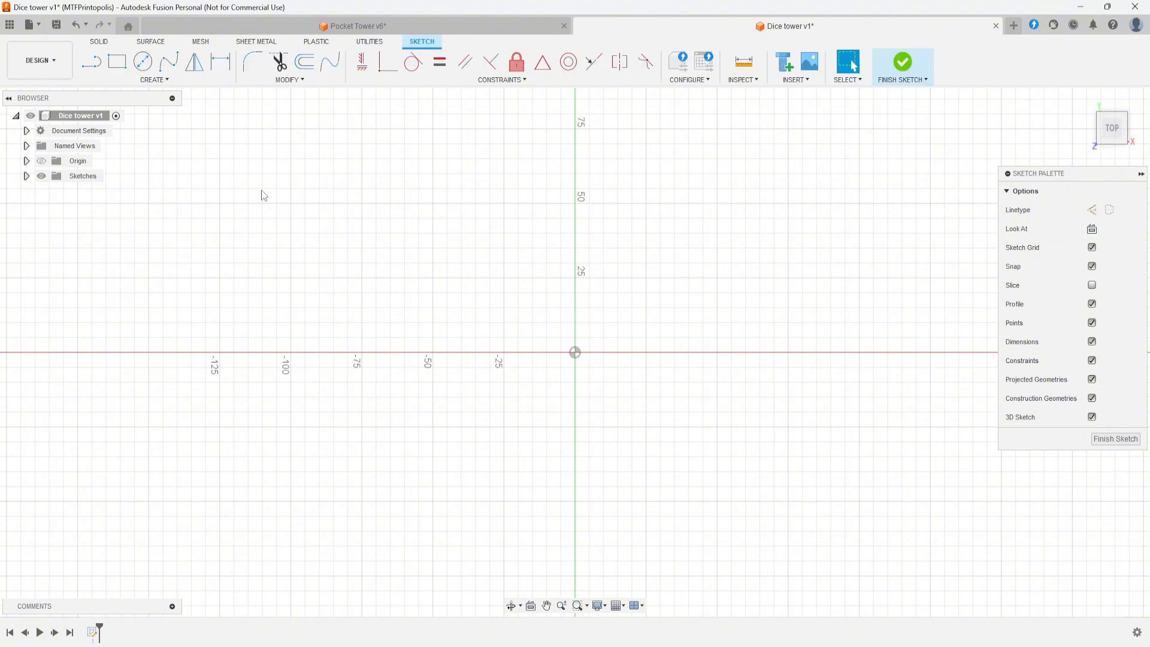
pyautogui.click(119, 82)
pyautogui.moveTo(116, 106)
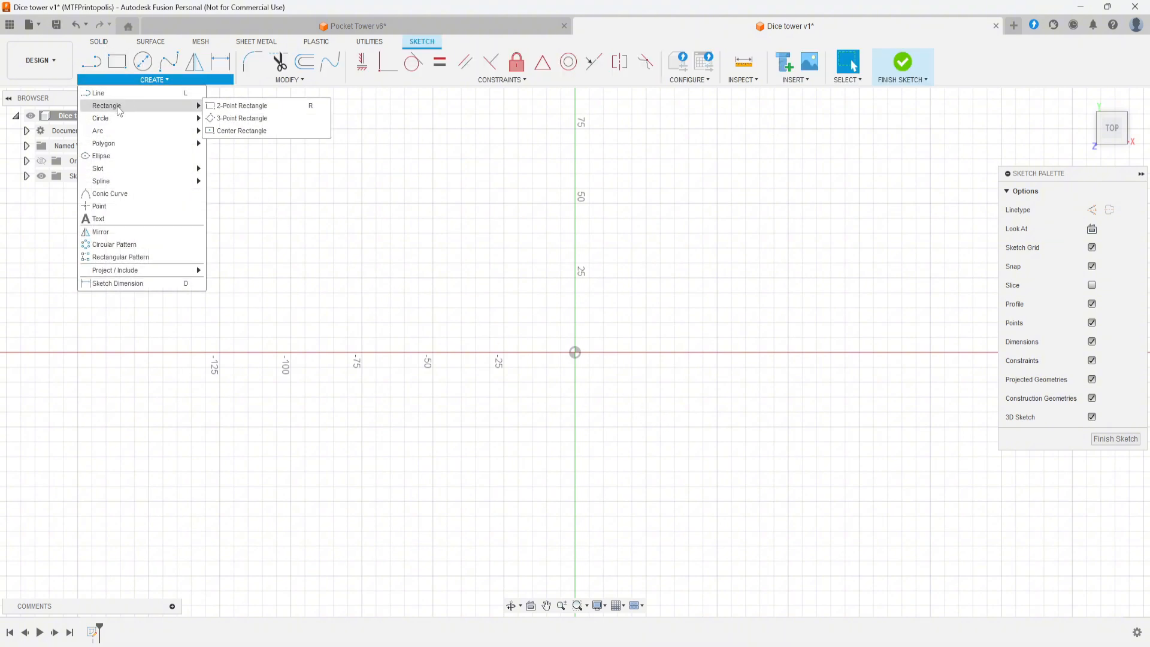
pyautogui.click(237, 131)
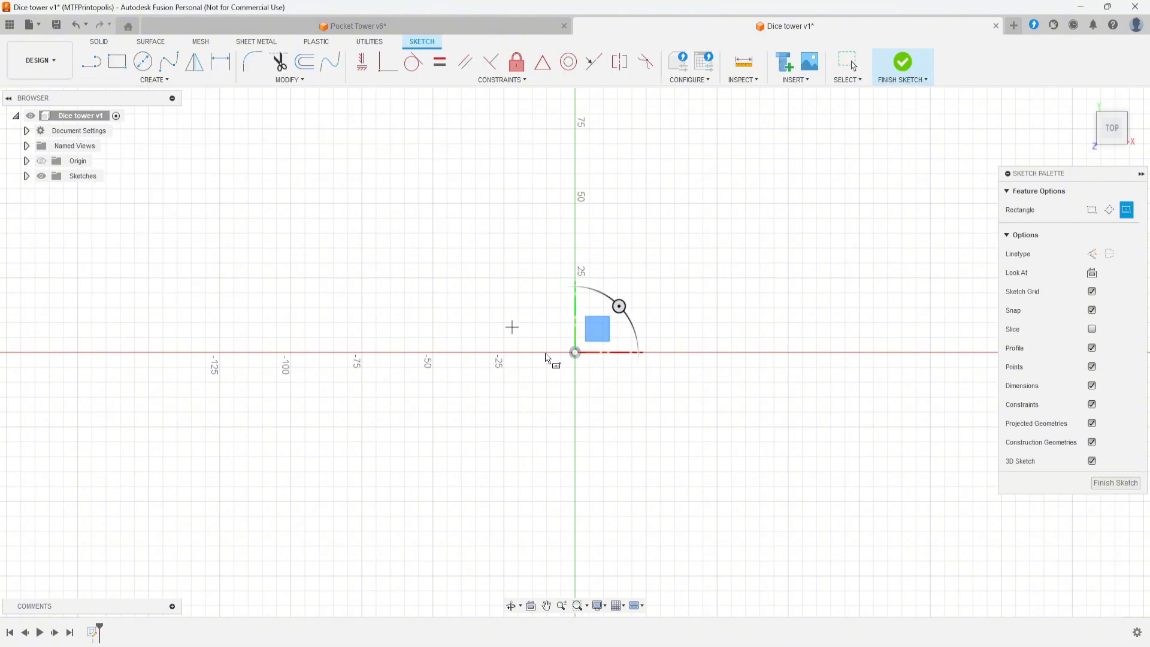
pyautogui.click(576, 352)
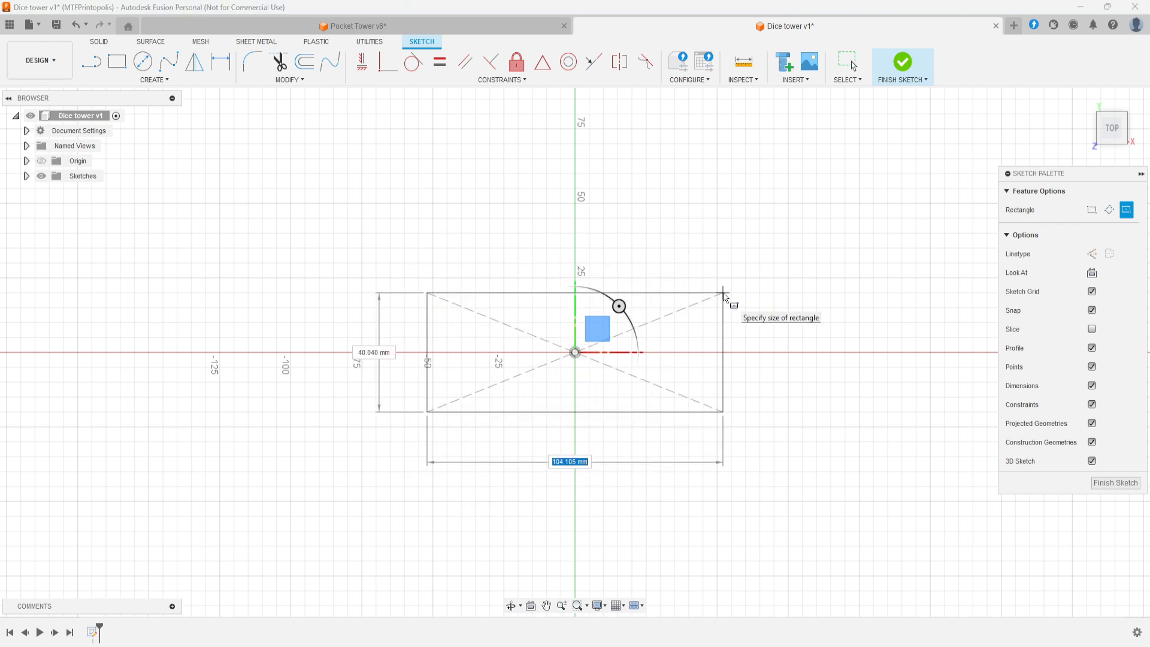
pyautogui.write('90')
pyautogui.press('Tab')
pyautogui.press('Tab')
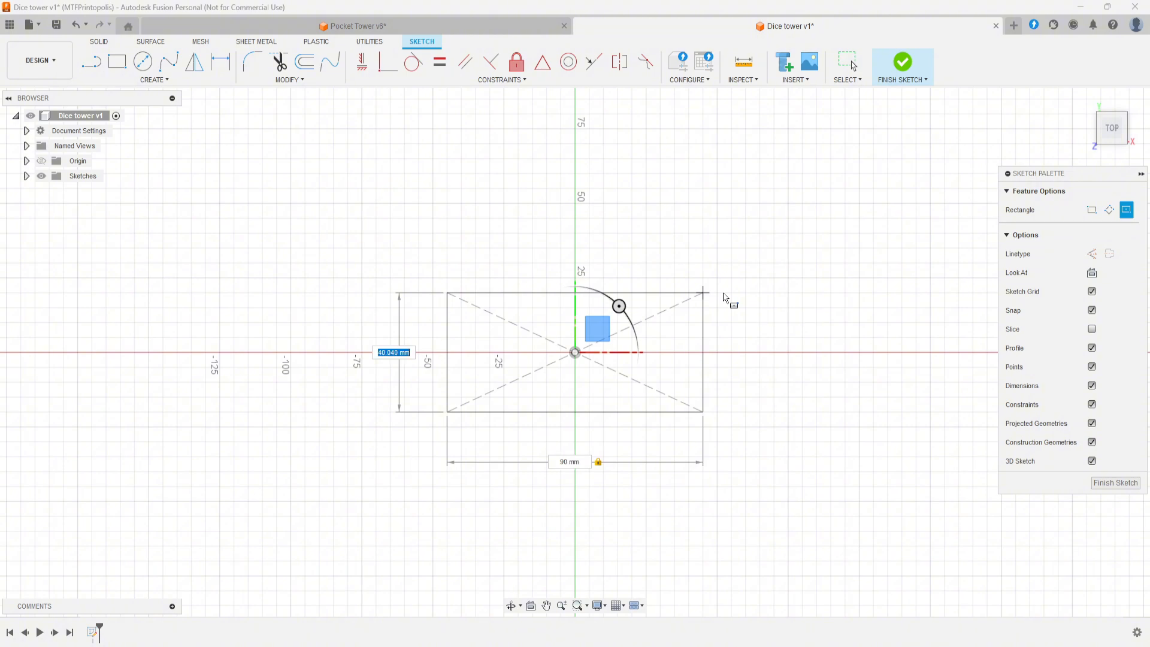
pyautogui.write('45')
pyautogui.press('Return')
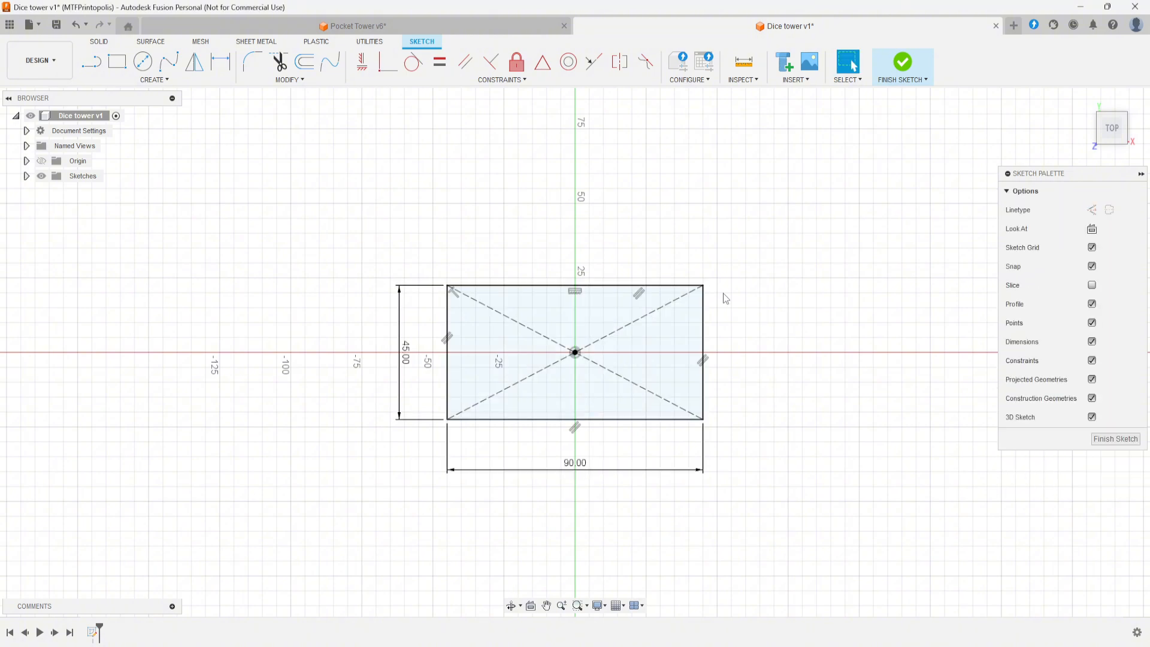
pyautogui.click(1116, 440)
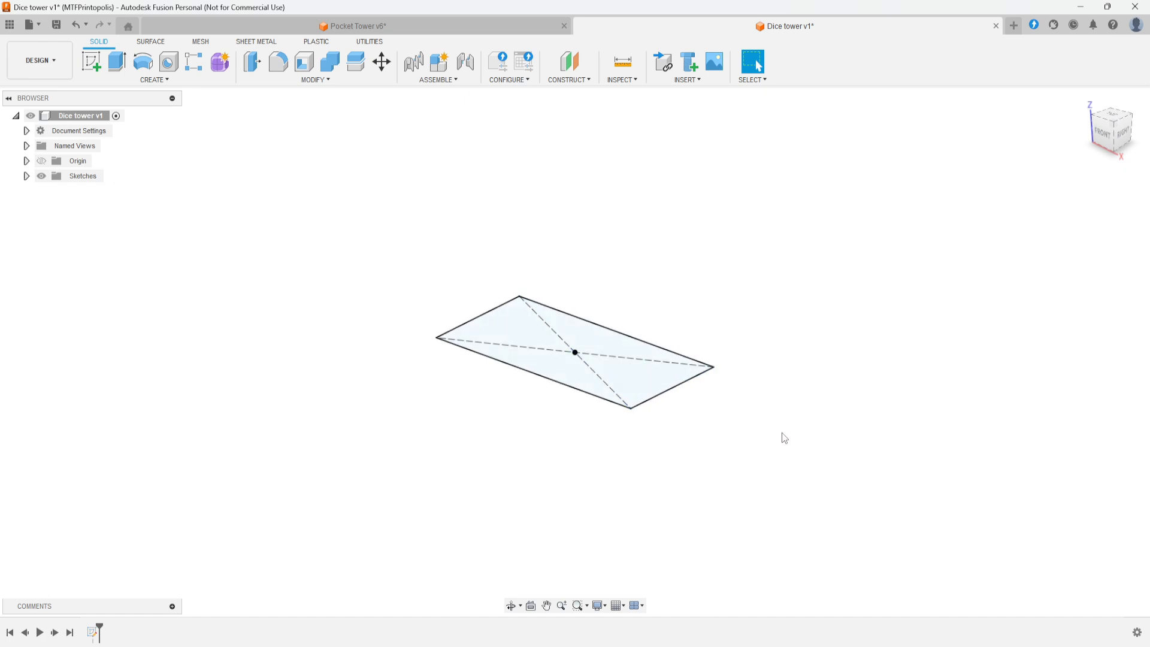
# Extrude the rectangle profile upward 100 mm as a new body
pyautogui.keyDown('shift'); pyautogui.moveTo(782, 436); pyautogui.dragTo(752, 466, button='middle'); pyautogui.keyUp('shift')
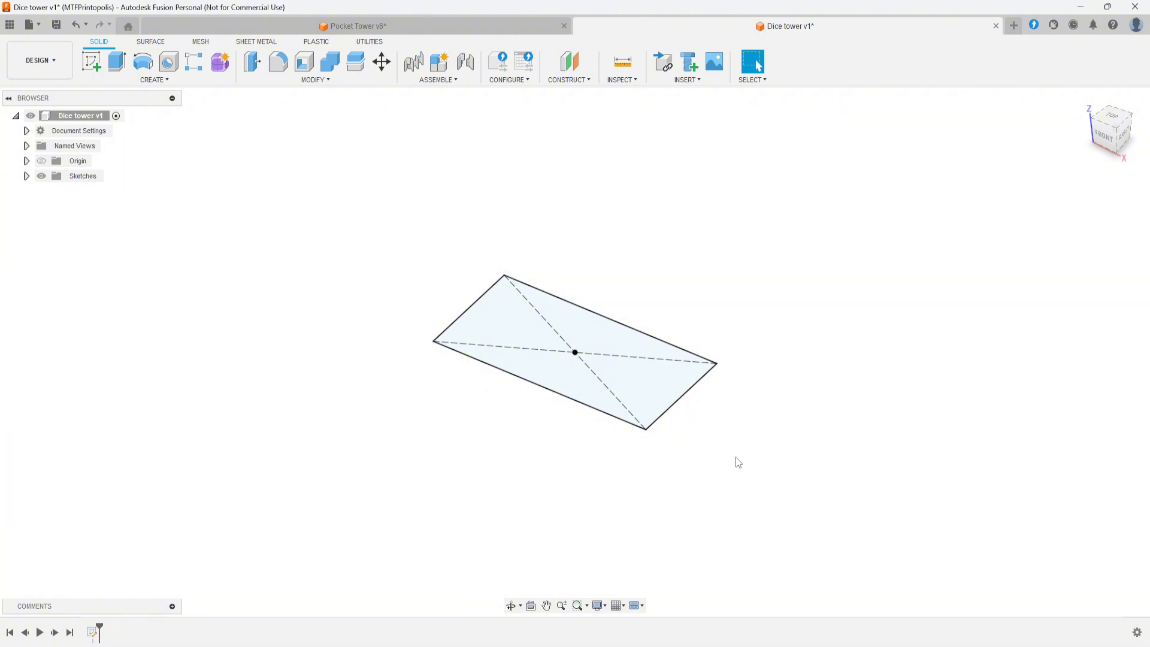
pyautogui.click(638, 385)
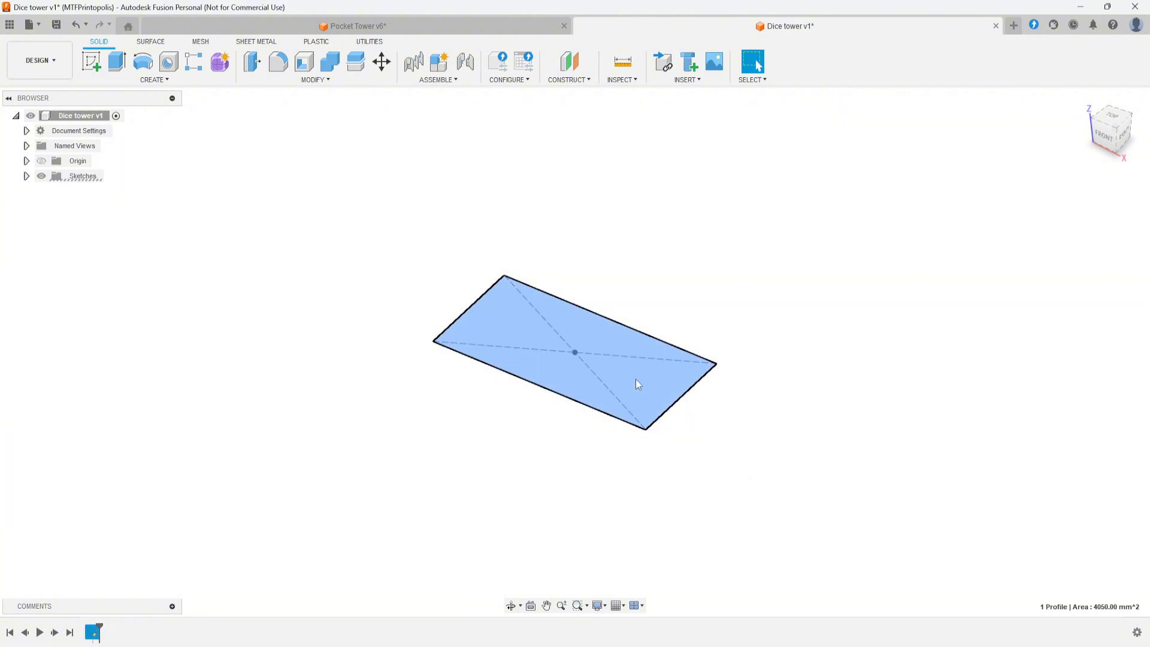
pyautogui.write('e10')
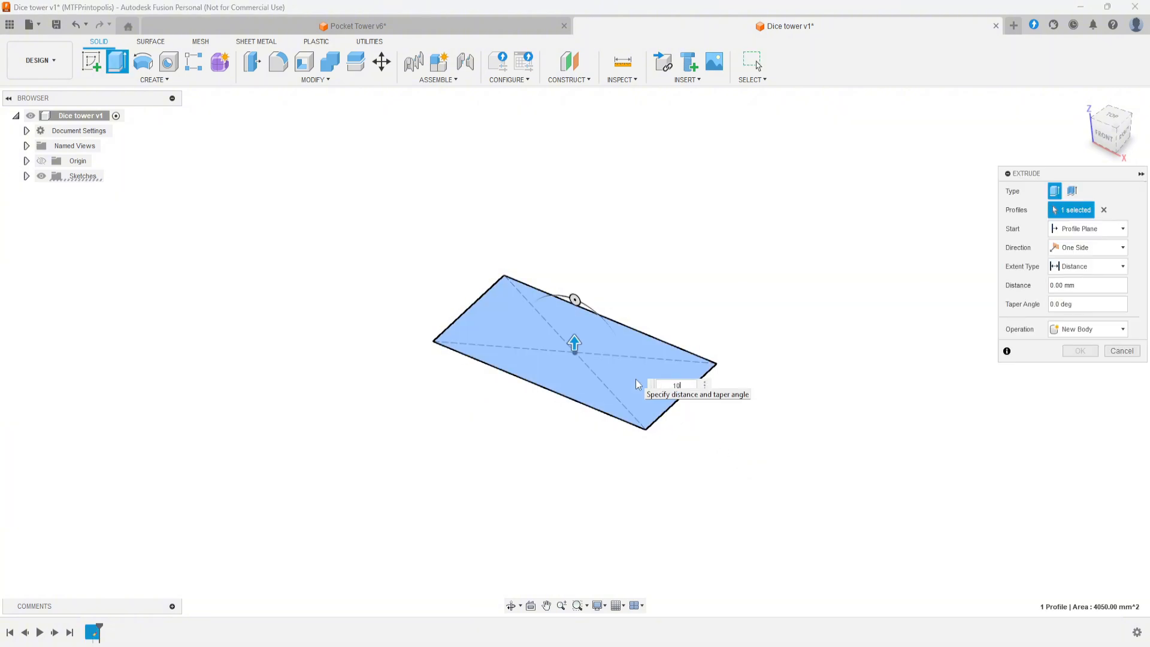
pyautogui.press('Return')
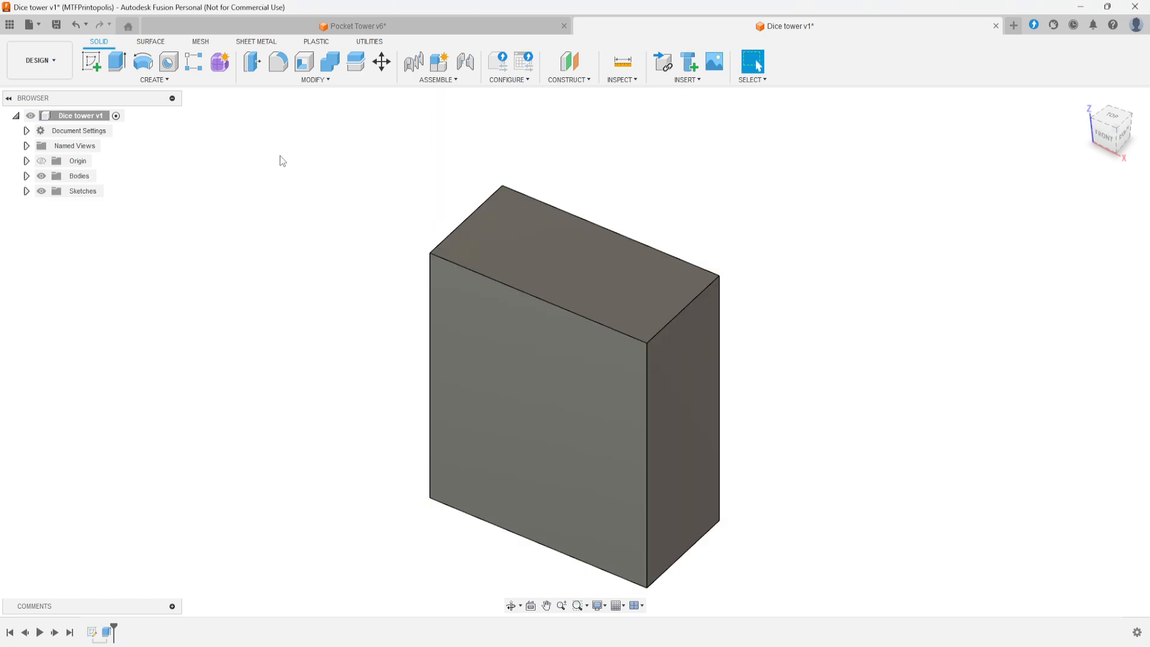
# Shell the block with its top face removed, using an inside thickness of 5 mm
pyautogui.click(304, 78)
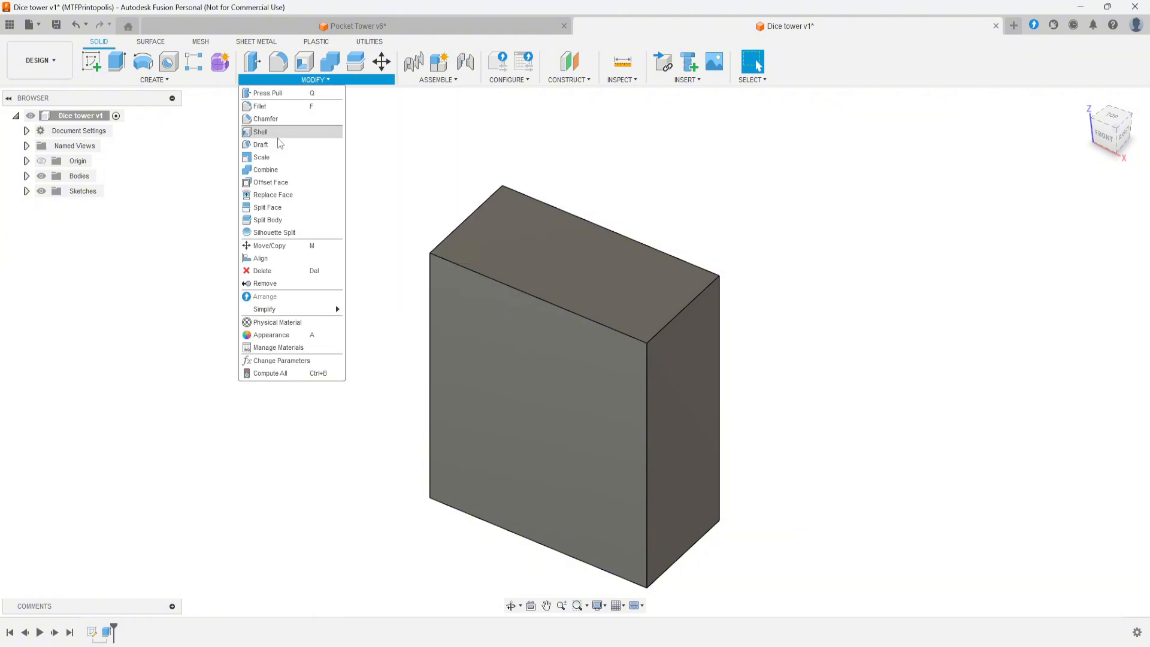
pyautogui.click(304, 61)
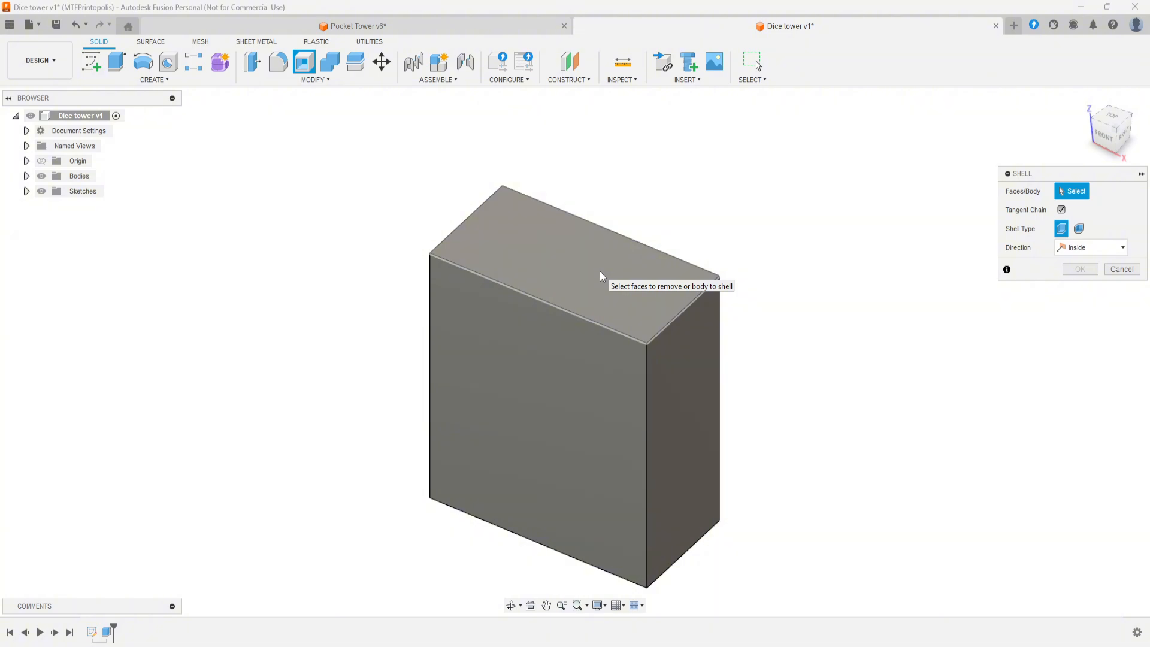
pyautogui.click(602, 277)
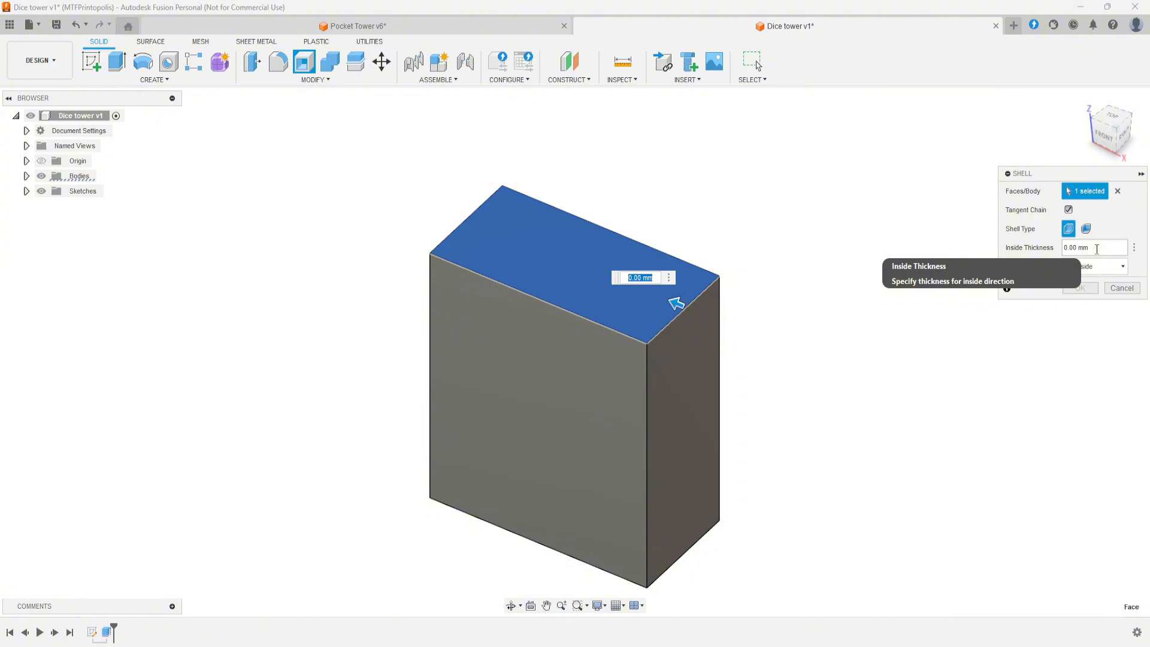
pyautogui.click(1097, 250)
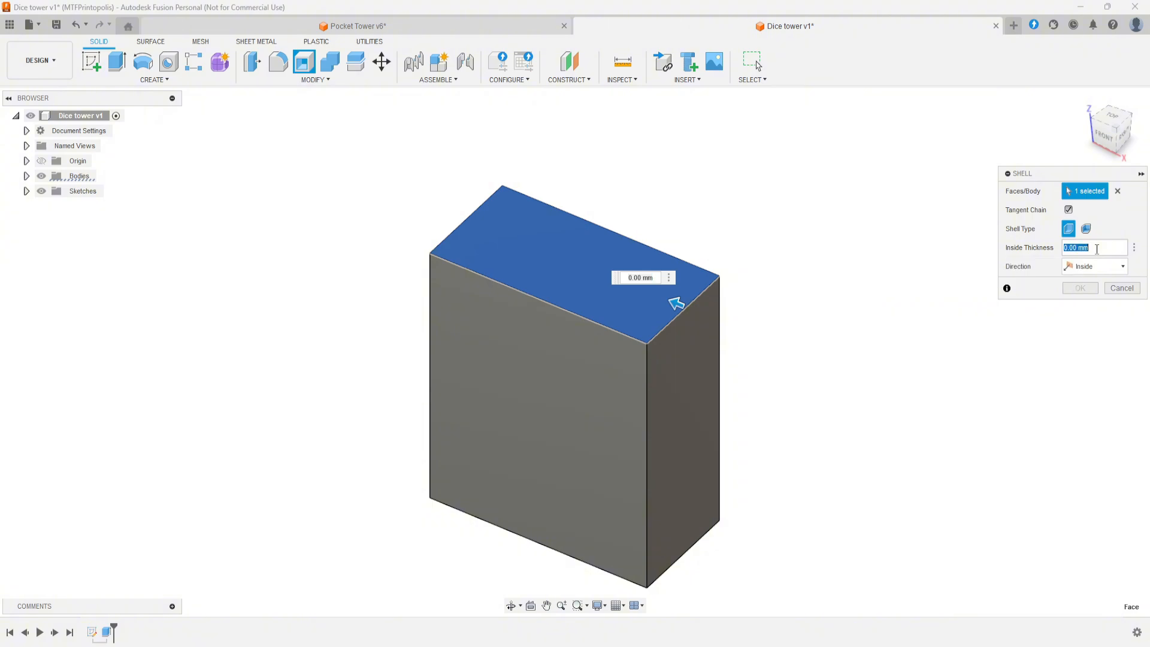
pyautogui.write('5')
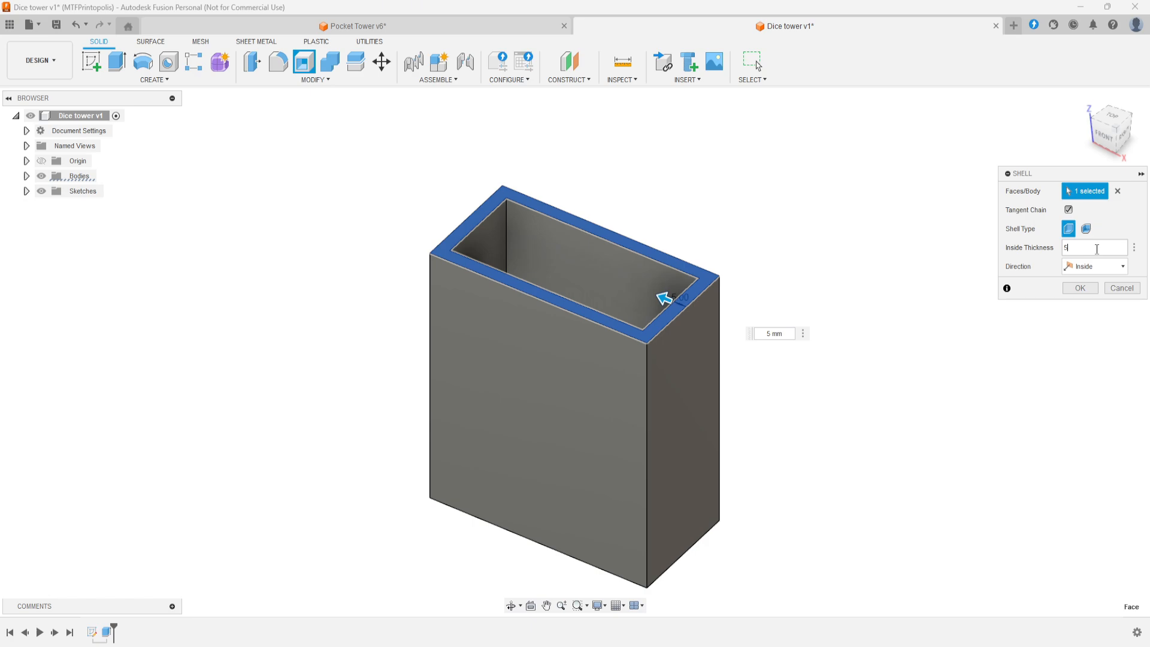
pyautogui.keyDown('shift'); pyautogui.moveTo(828, 436); pyautogui.dragTo(606, 406, button='middle'); pyautogui.keyUp('shift')
pyautogui.keyDown('shift'); pyautogui.moveTo(719, 480); pyautogui.dragTo(607, 339, button='middle'); pyautogui.keyUp('shift')
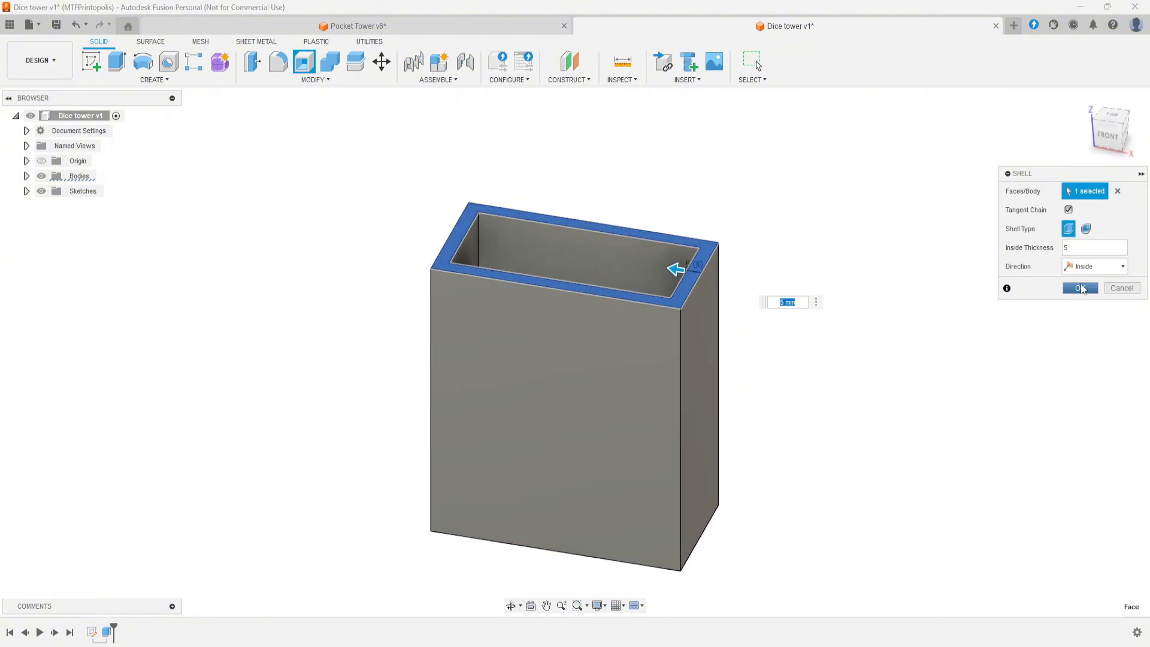
pyautogui.click(1082, 289)
# Start a new sketch on the large front outer face of the hollow box
pyautogui.keyDown('shift'); pyautogui.moveTo(868, 419); pyautogui.dragTo(788, 448, button='middle'); pyautogui.keyUp('shift')
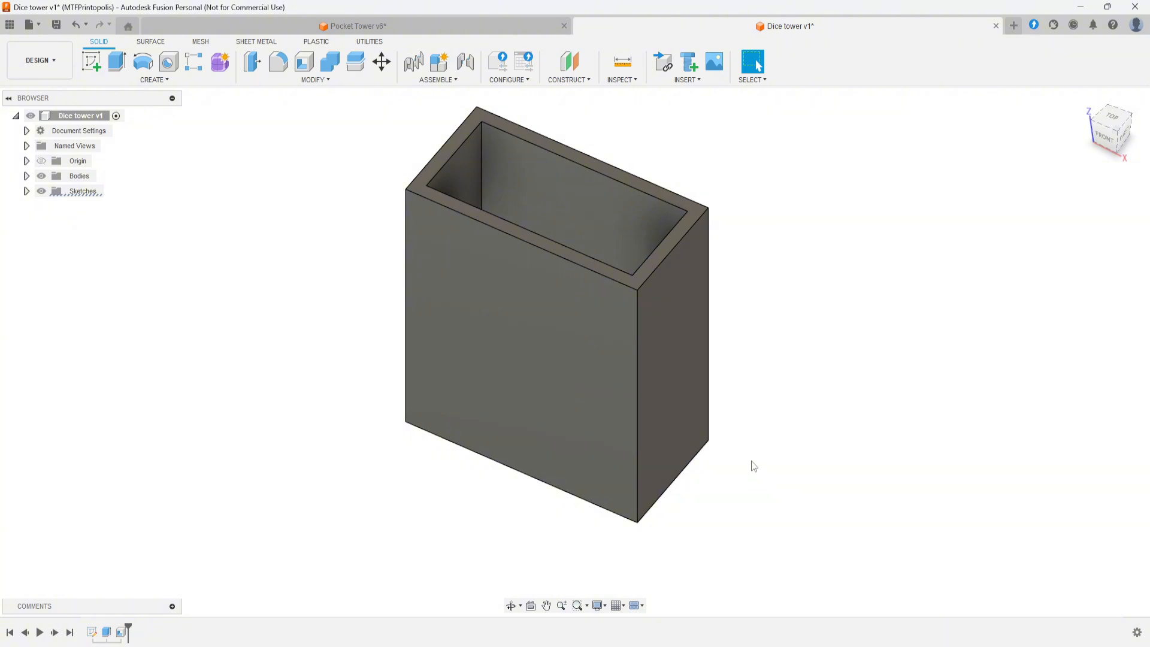
pyautogui.moveTo(750, 465)
pyautogui.mouseDown(button='middle')
pyautogui.moveTo(773, 441)
pyautogui.moveTo(771, 463)
pyautogui.mouseUp(button='middle')
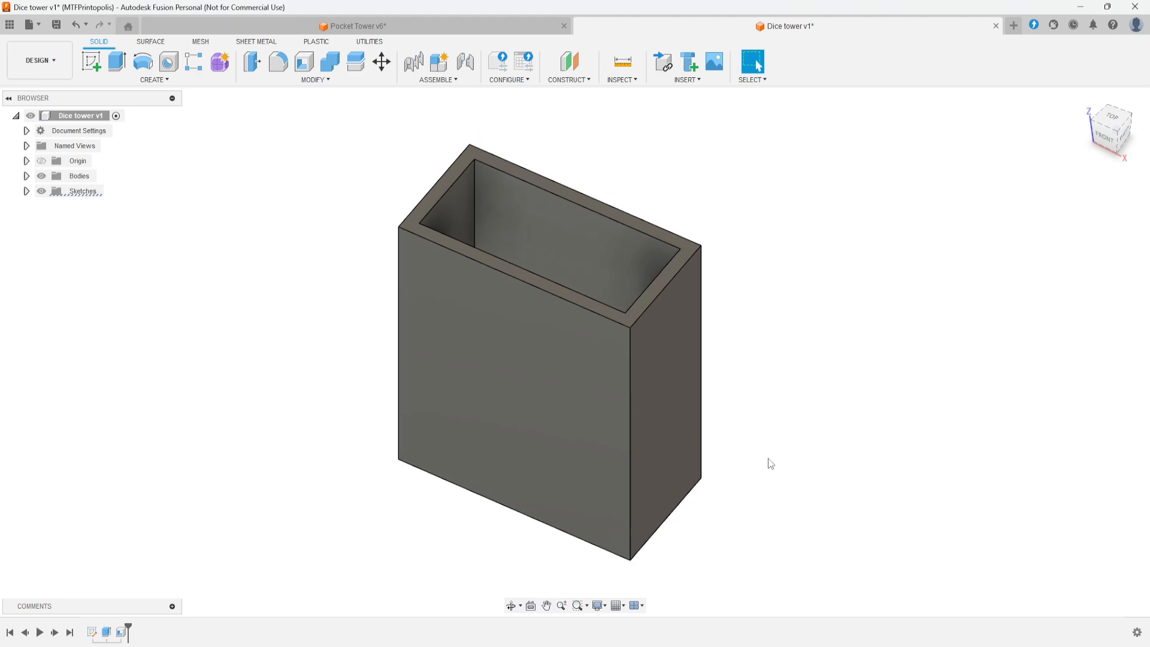
pyautogui.click(90, 64)
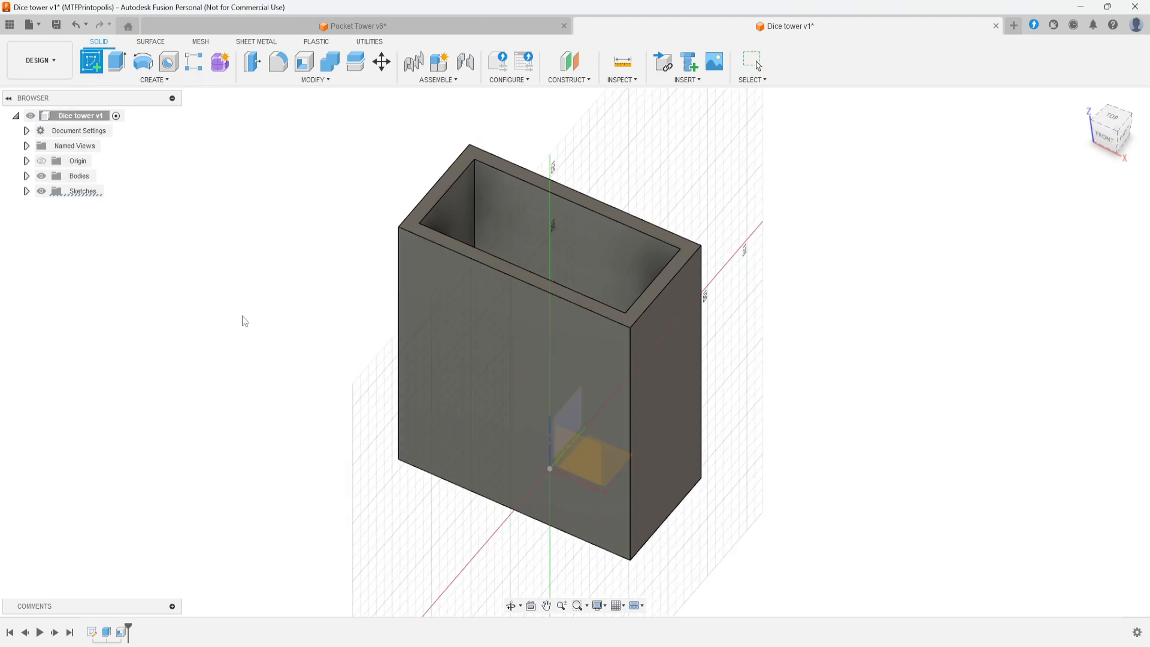
pyautogui.click(591, 329)
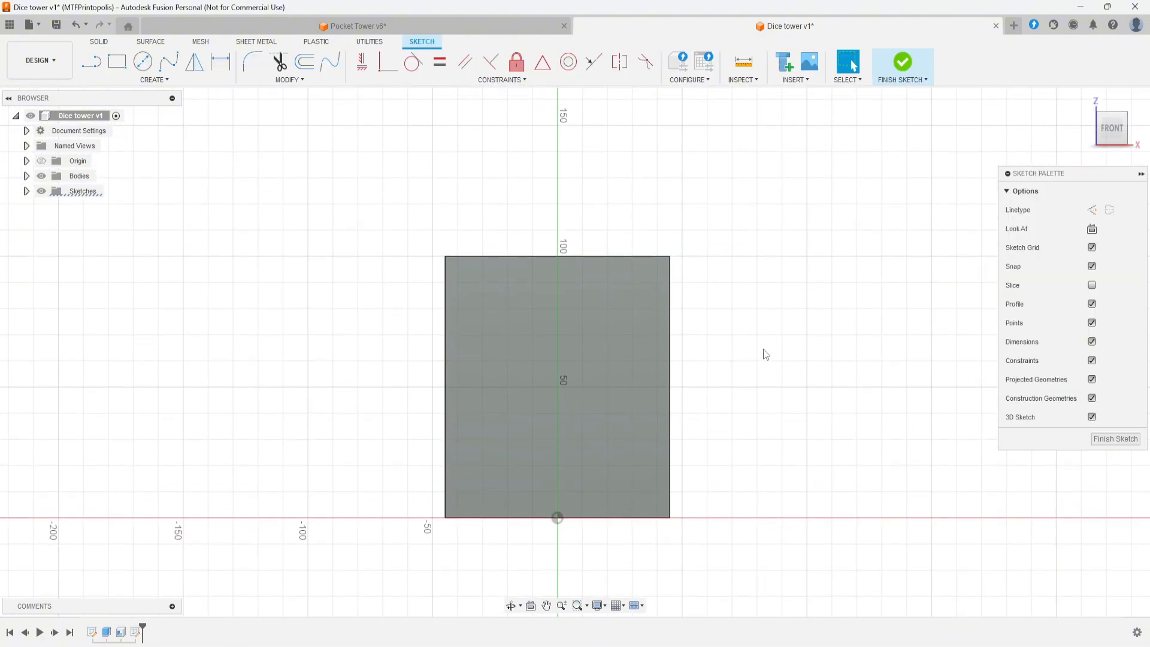
# Project the outline of the cavity's inner back wall into the front-face sketch
pyautogui.keyDown('shift'); pyautogui.moveTo(766, 355); pyautogui.dragTo(727, 395, button='middle'); pyautogui.keyUp('shift')
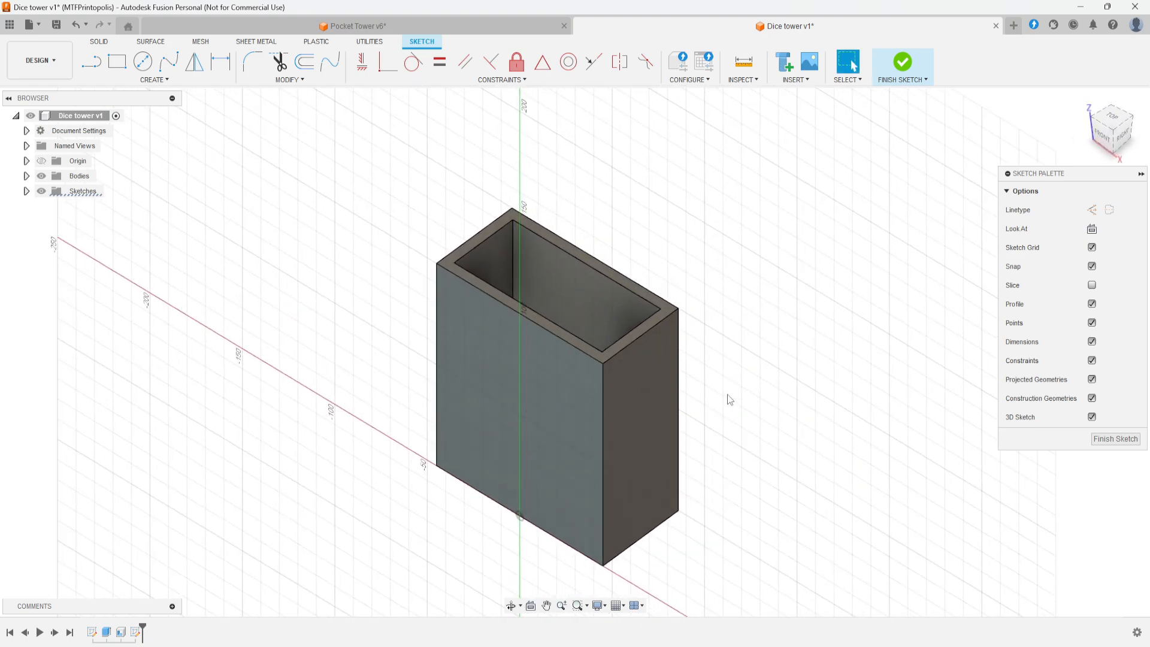
pyautogui.click(152, 80)
pyautogui.moveTo(192, 270)
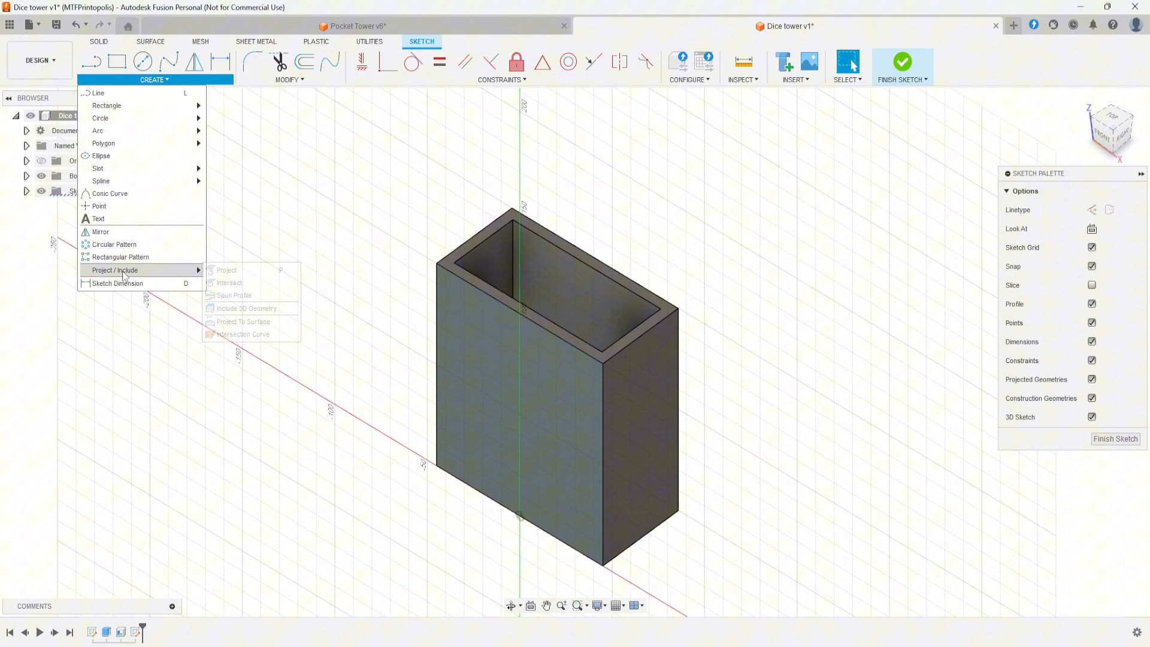
pyautogui.click(253, 271)
pyautogui.keyDown('shift'); pyautogui.moveTo(783, 365); pyautogui.dragTo(743, 420, button='middle'); pyautogui.keyUp('shift')
pyautogui.click(557, 382)
pyautogui.click(581, 279)
pyautogui.click(583, 286)
pyautogui.keyDown('shift'); pyautogui.moveTo(753, 466); pyautogui.dragTo(742, 362, button='middle'); pyautogui.keyUp('shift')
pyautogui.click(920, 252)
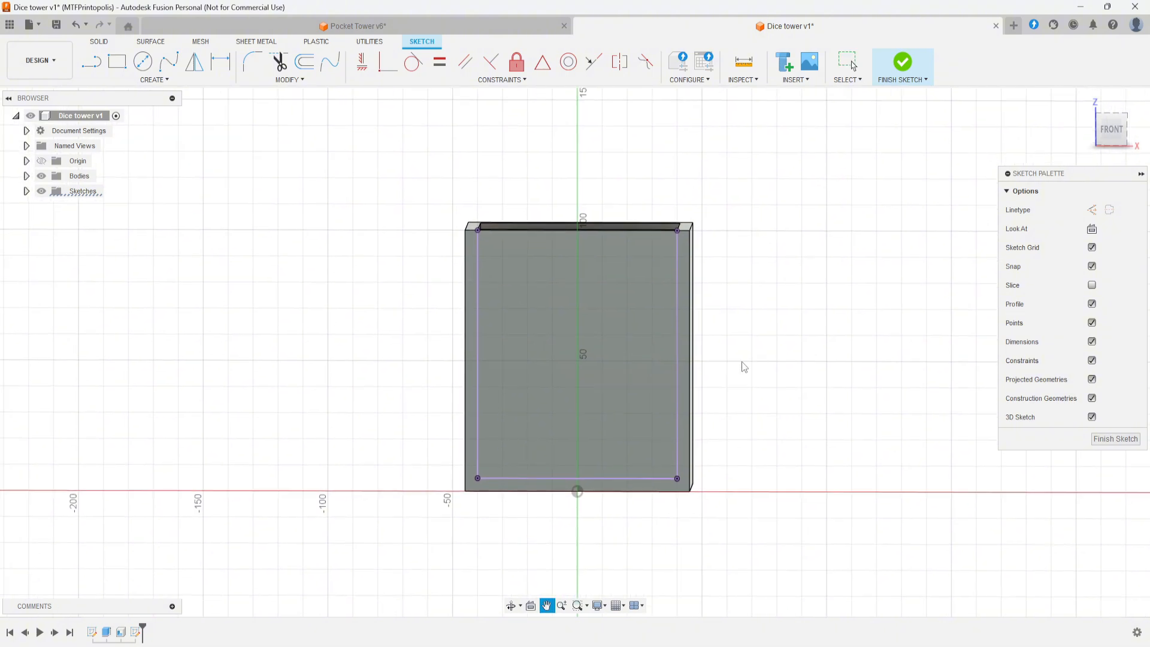
# Sketch a slanted line about 39 mm long from the projected outline's upper right corner down toward the middle of the face
pyautogui.click(1110, 129)
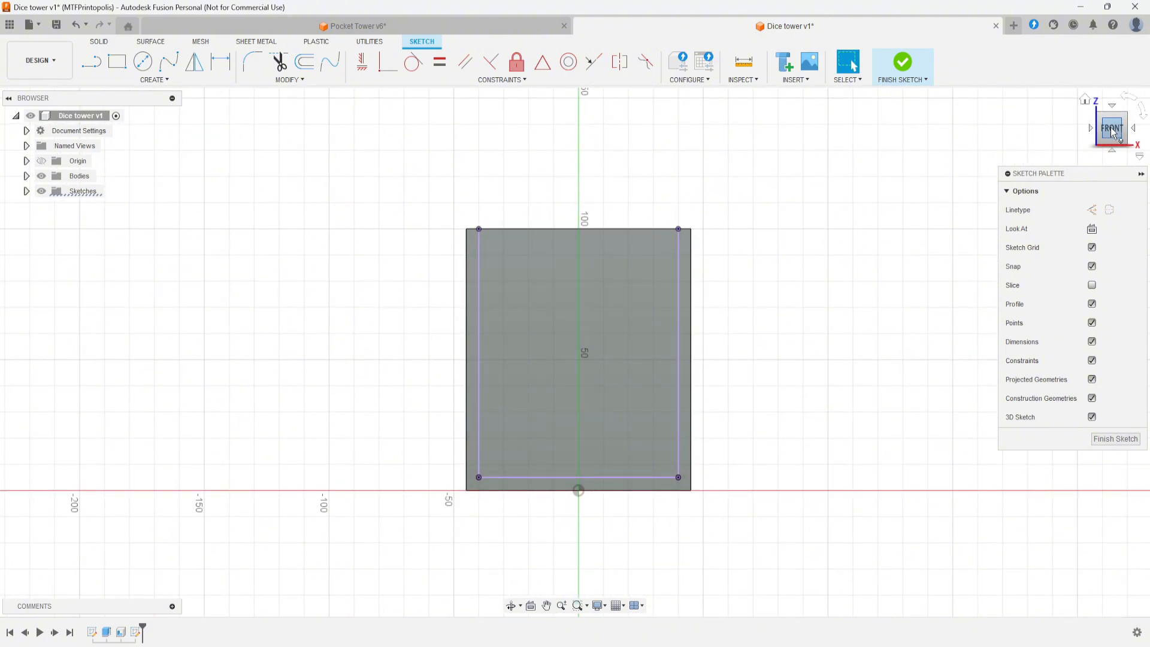
pyautogui.scroll(3, 737, 287)
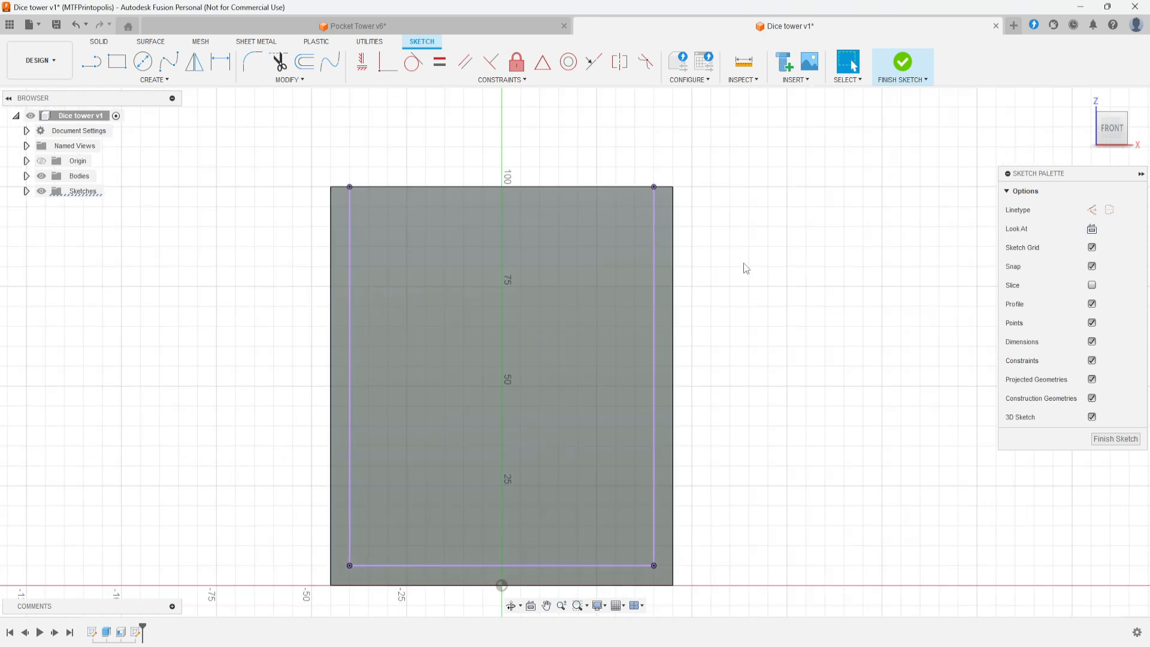
pyautogui.moveTo(742, 267); pyautogui.dragTo(804, 225, button='middle')
pyautogui.keyDown('shift'); pyautogui.moveTo(808, 290); pyautogui.dragTo(658, 290, button='middle'); pyautogui.keyUp('shift')
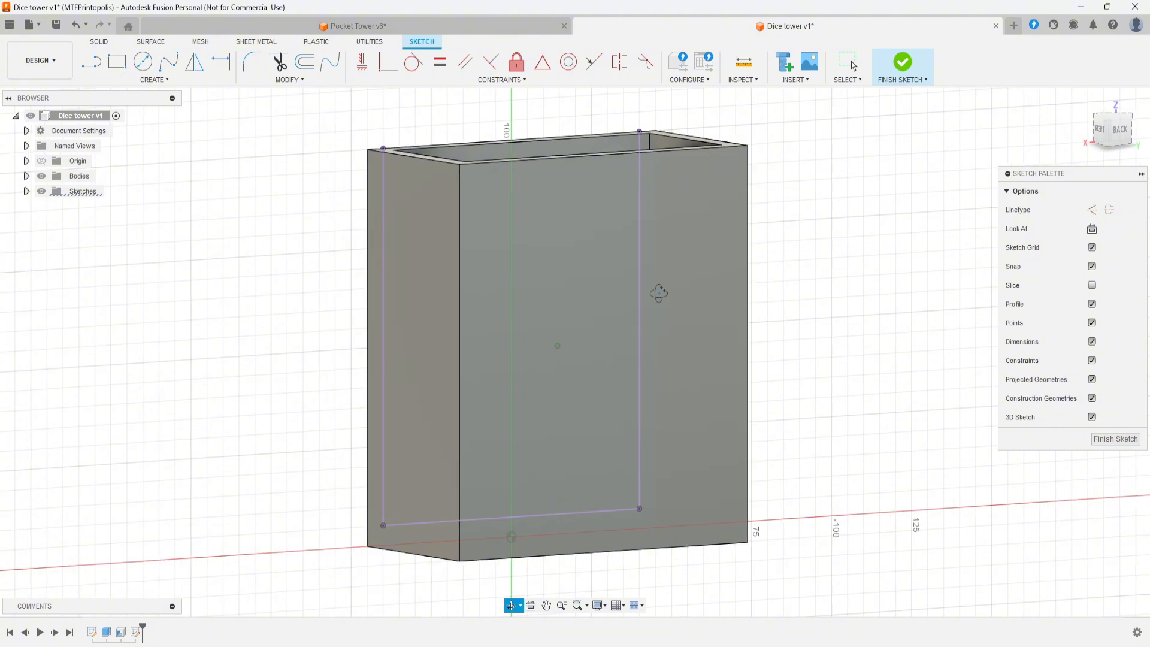
pyautogui.click(1109, 131)
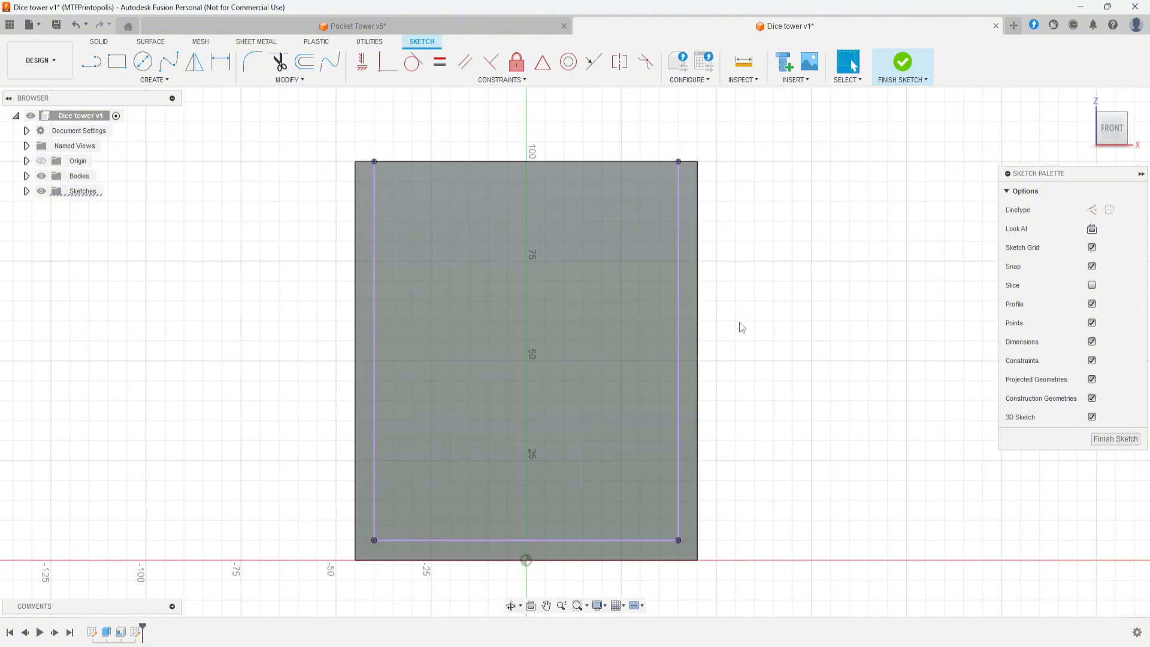
pyautogui.click(91, 67)
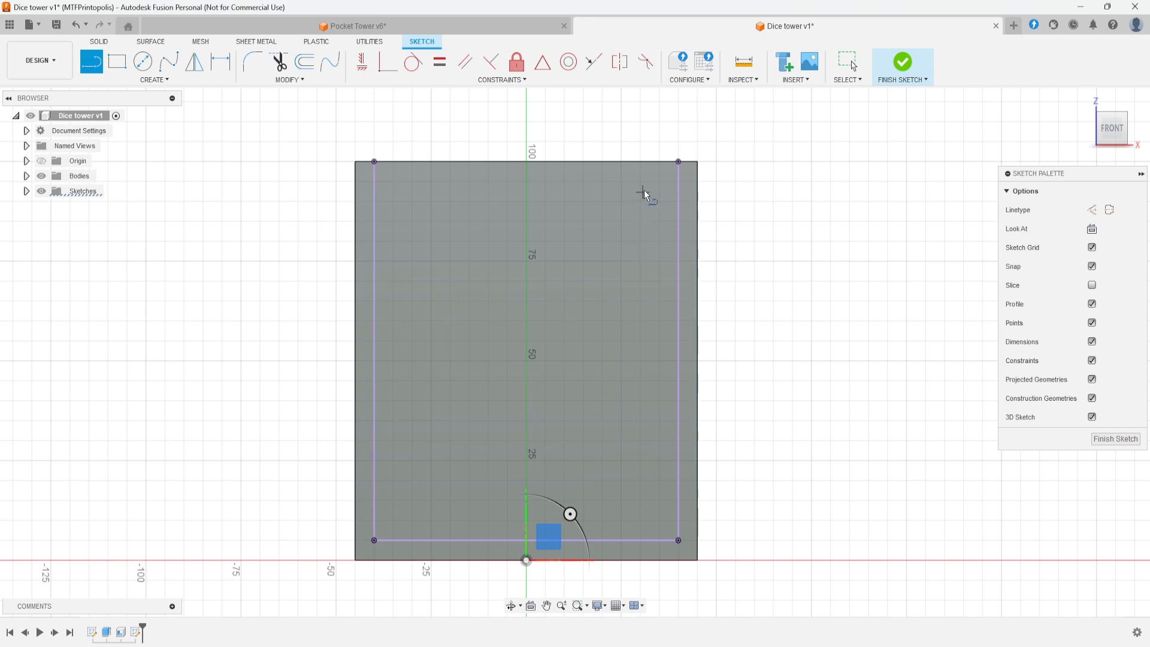
pyautogui.click(677, 162)
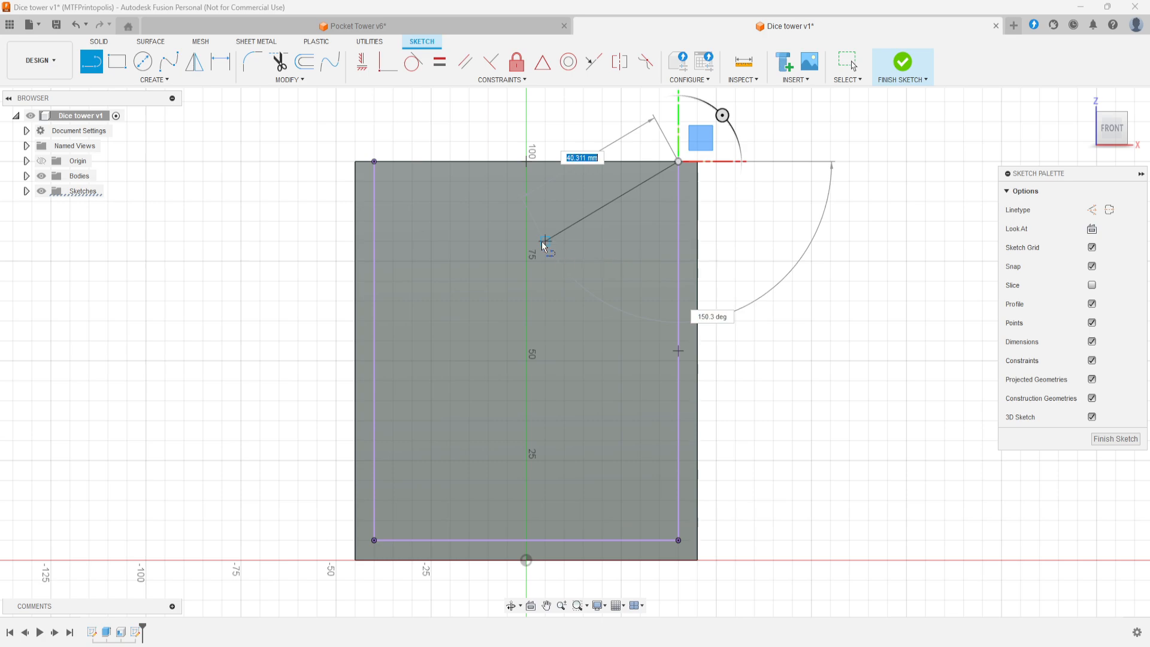
pyautogui.press('Tab')
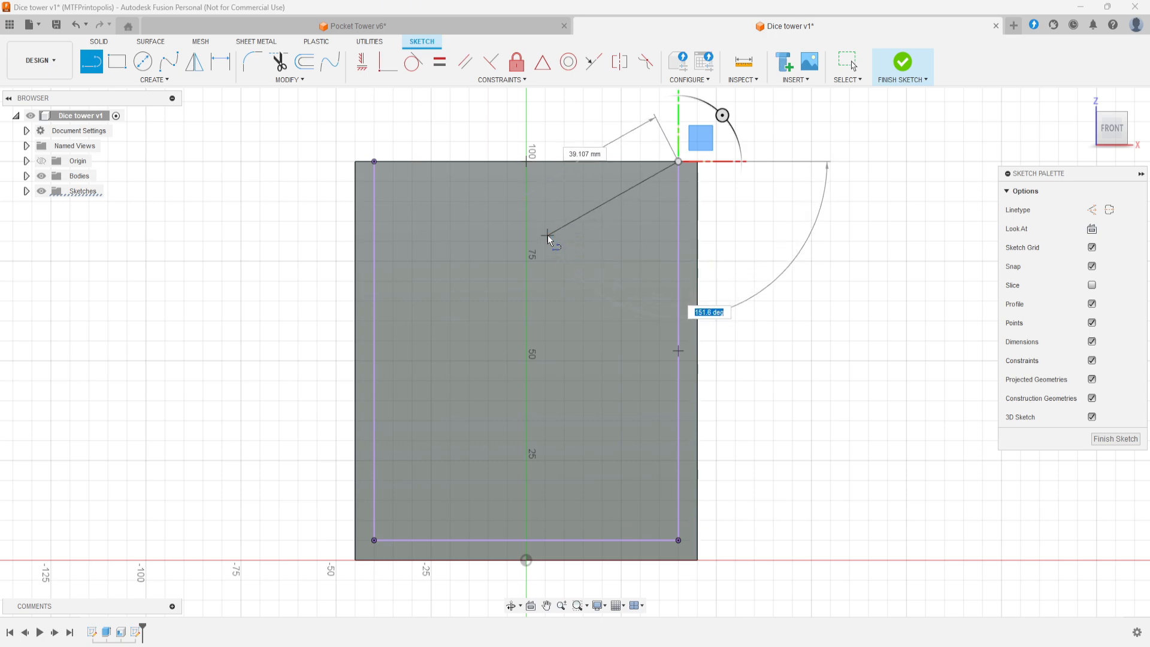
pyautogui.click(548, 236)
pyautogui.press('Escape')
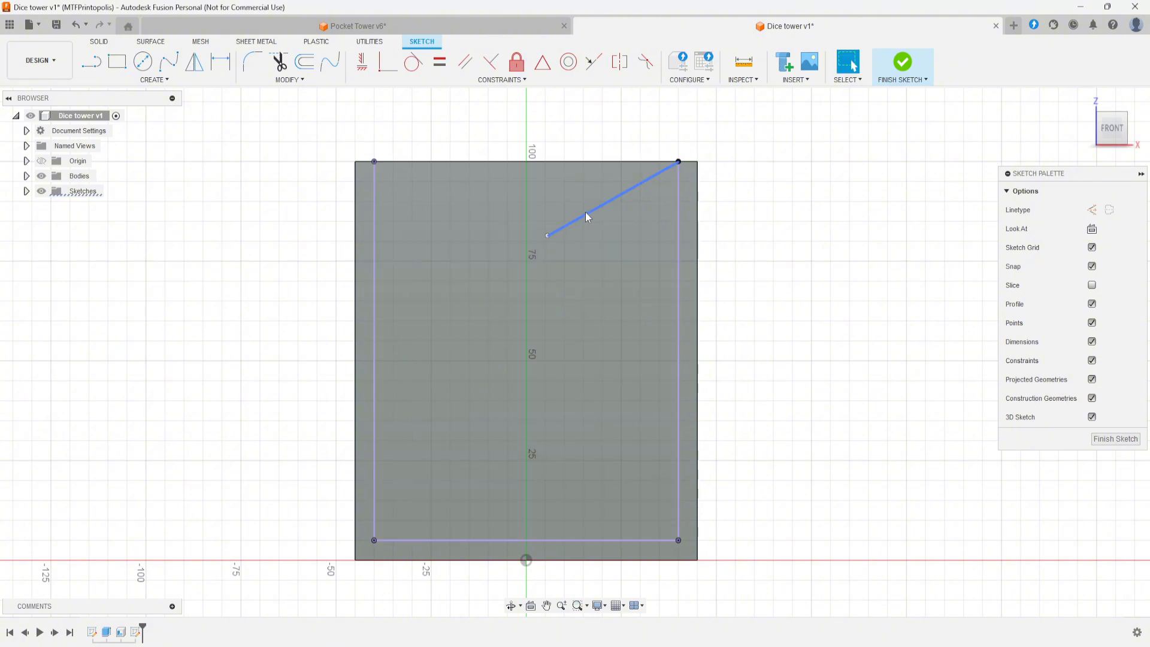
# Dimension the angle between the slanted line and the face's top edge at 30 degrees
pyautogui.press('d')
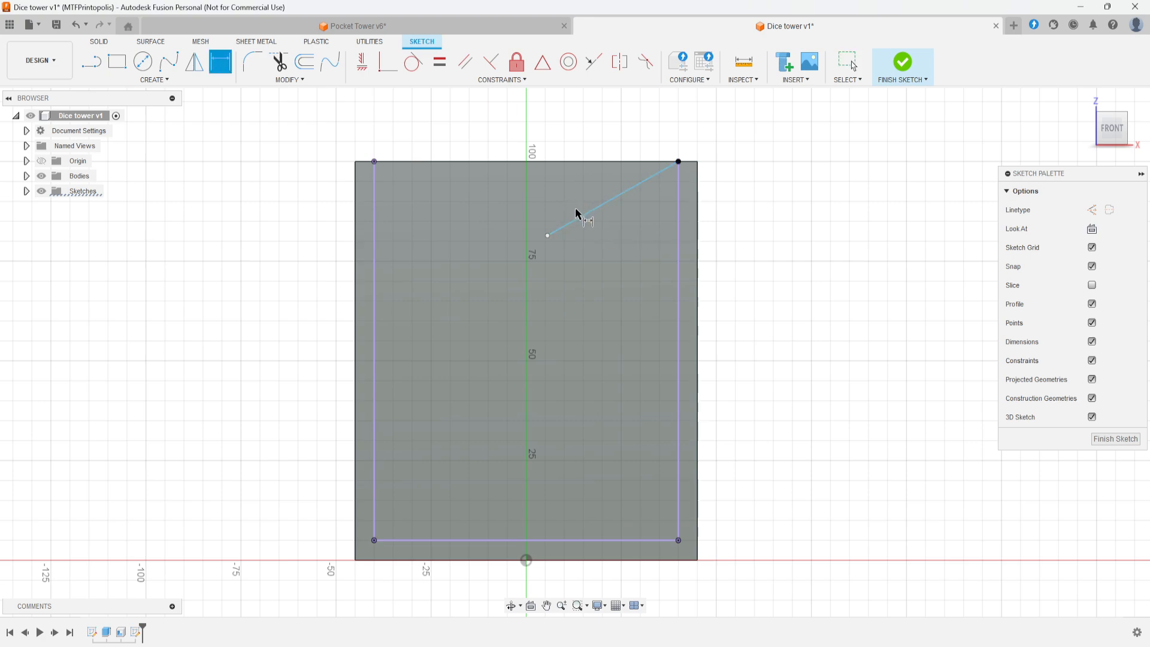
pyautogui.click(579, 218)
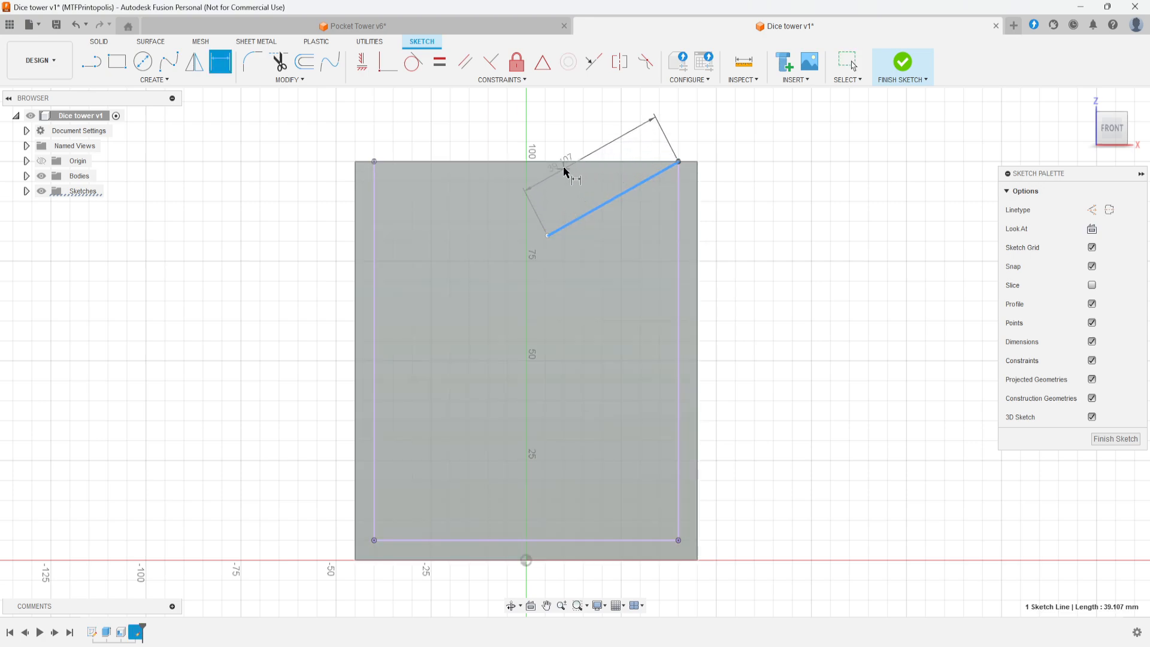
pyautogui.click(565, 162)
pyautogui.click(571, 194)
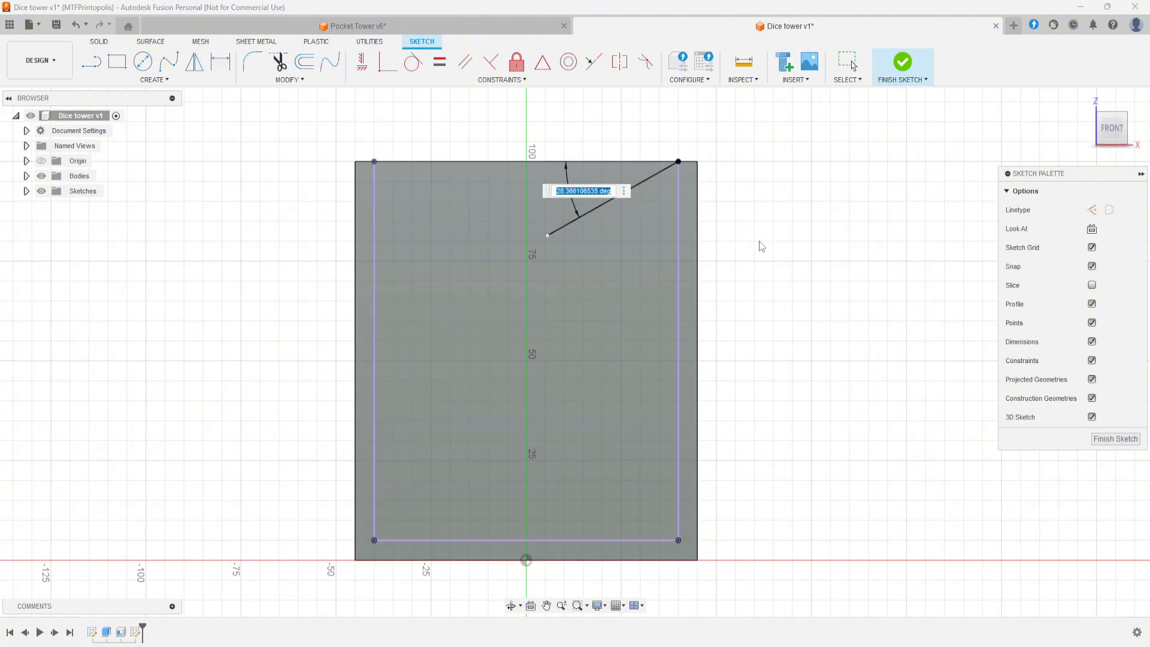
pyautogui.write('30')
pyautogui.press('Return')
pyautogui.press('Escape')
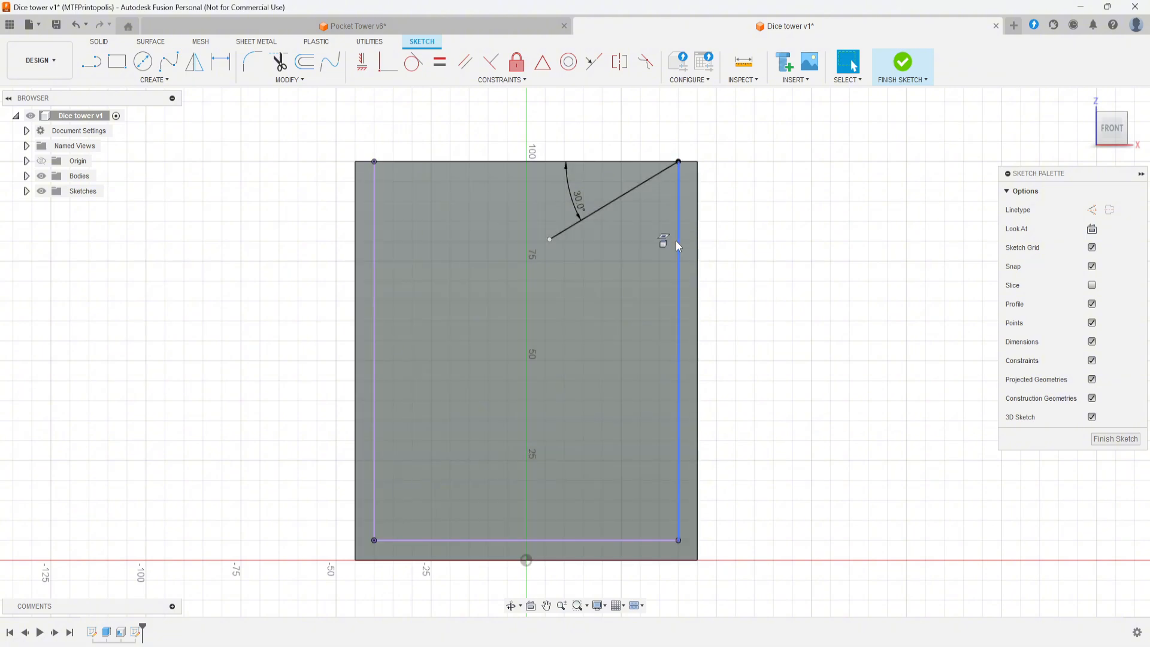
# Dimension the horizontal distance from the slanted line's lower end to the projected right edge at 50 mm
pyautogui.press('d')
pyautogui.click(549, 239)
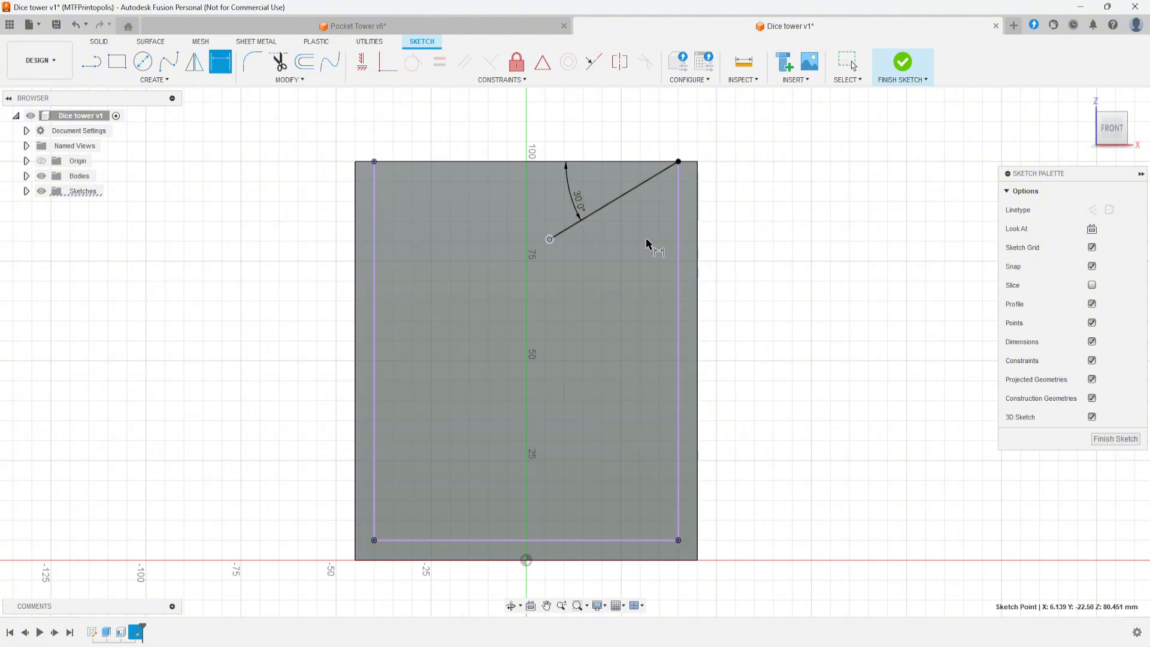
pyautogui.click(678, 238)
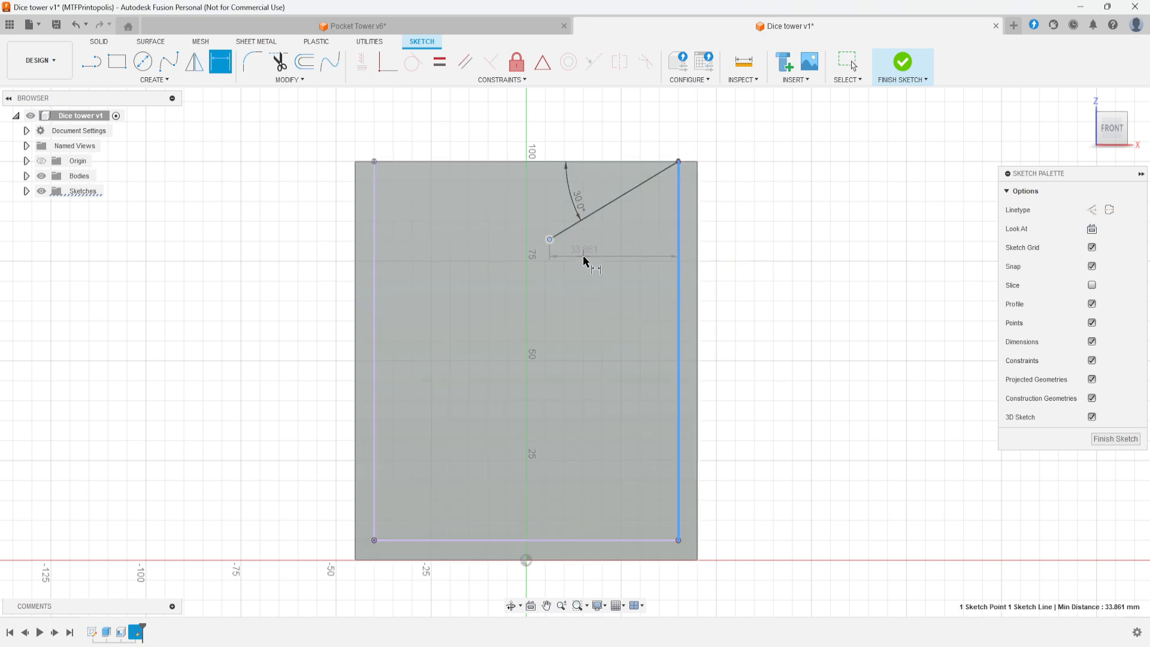
pyautogui.click(583, 255)
pyautogui.write('50')
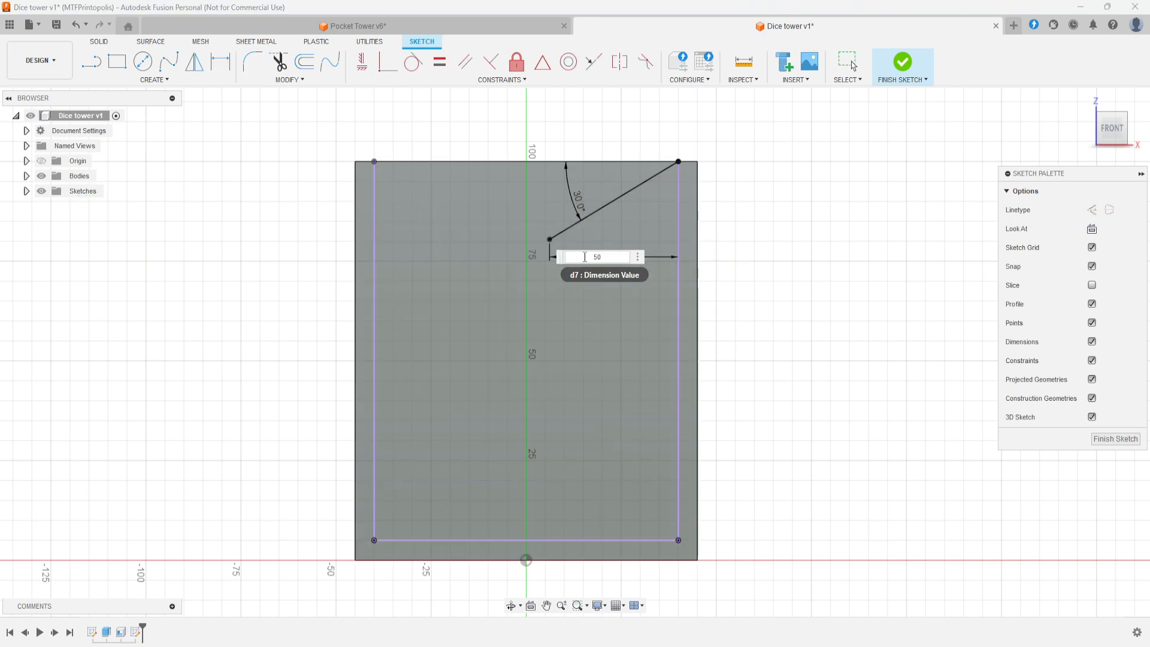
pyautogui.press('Return')
# Offset the slanted line 3 mm toward its lower side to give the ramp thickness
pyautogui.click(305, 63)
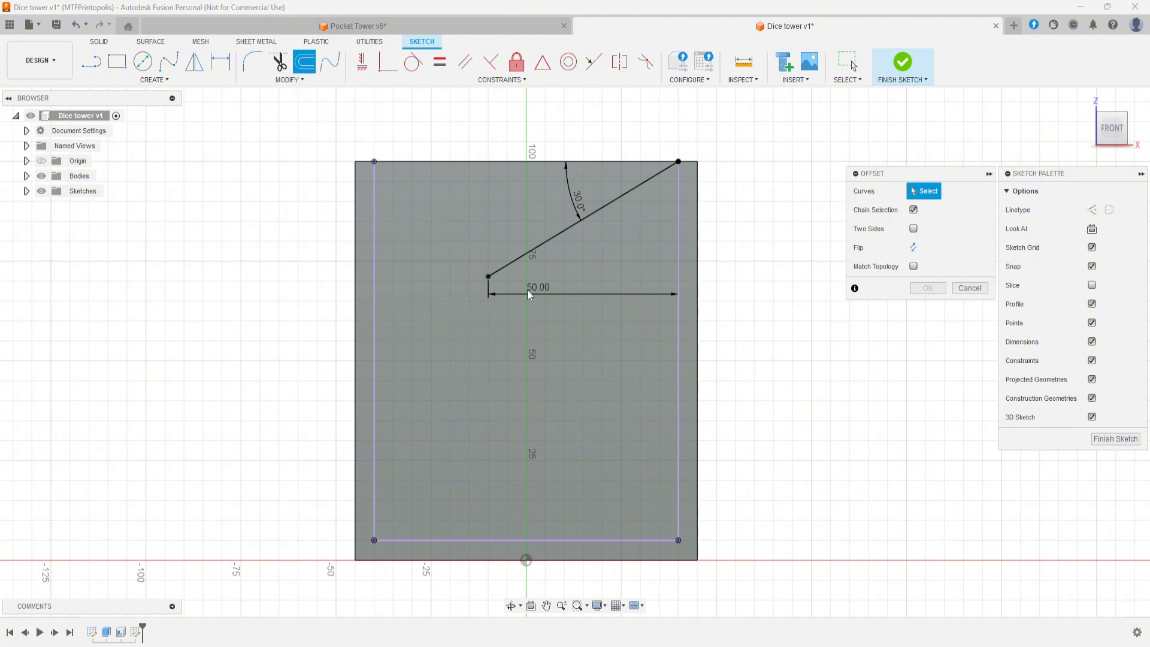
pyautogui.click(626, 196)
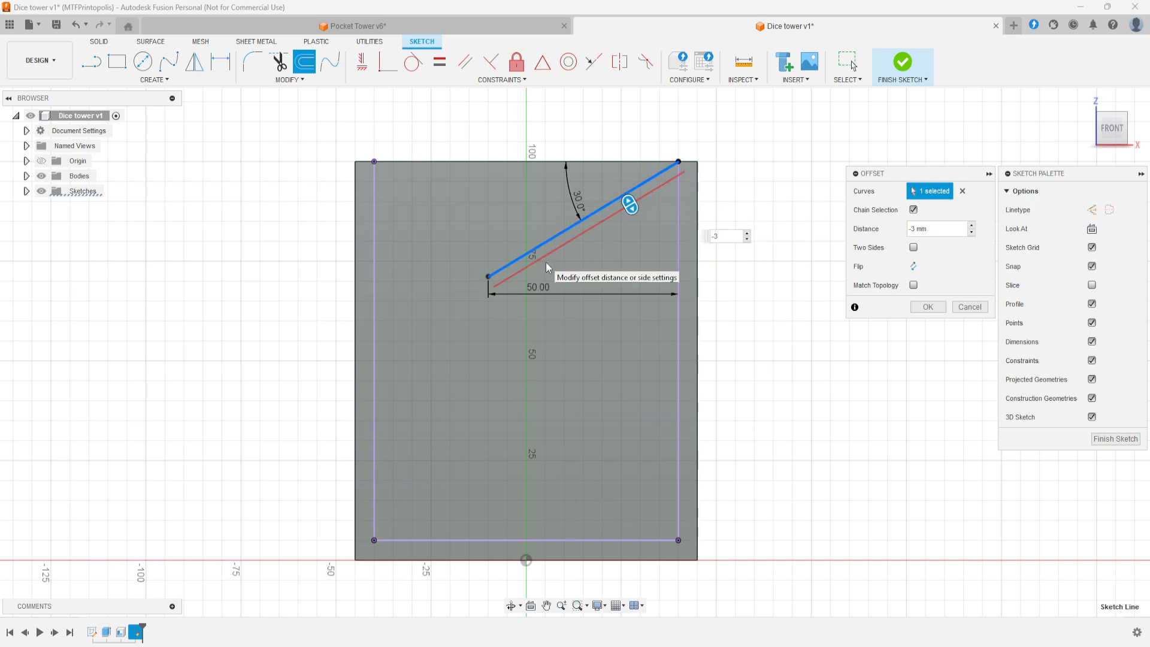
pyautogui.press('Return')
# Close the ramp's lower end with a short line joining the ends of the two parallel slanted lines
pyautogui.click(93, 62)
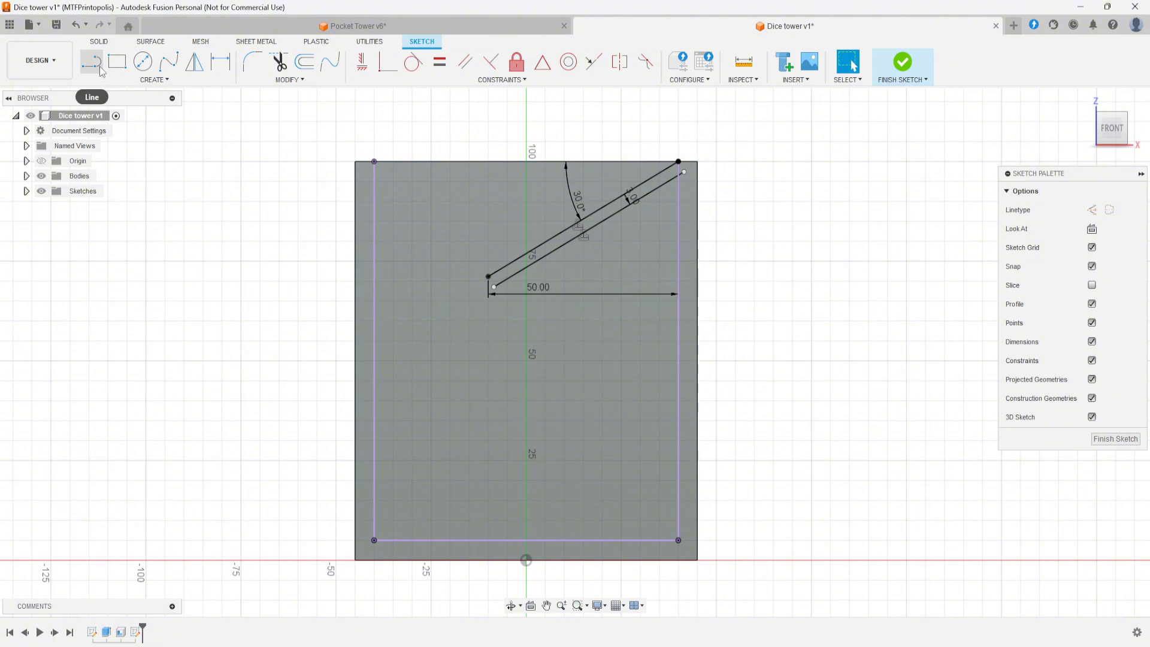
pyautogui.scroll(4, 491, 287)
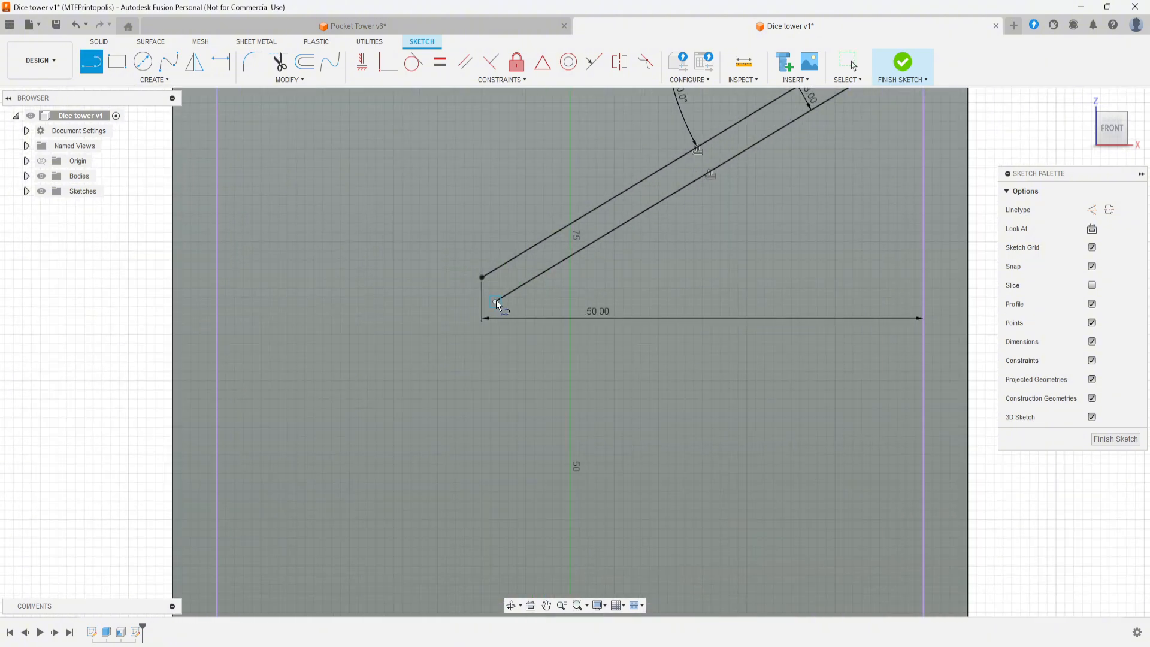
pyautogui.click(495, 301)
pyautogui.click(479, 276)
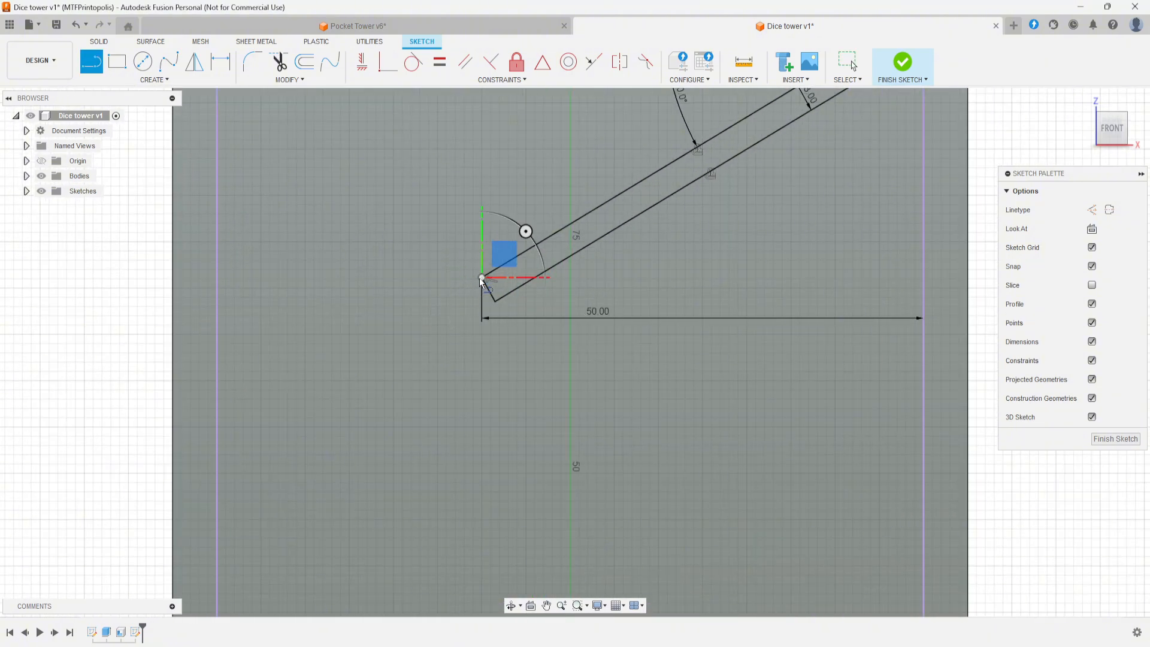
pyautogui.scroll(-2, 479, 279)
pyautogui.scroll(-2, 533, 266)
pyautogui.moveTo(610, 251)
pyautogui.mouseDown(button='middle')
pyautogui.moveTo(521, 297)
pyautogui.moveTo(624, 281)
pyautogui.mouseUp(button='middle')
pyautogui.press('l')
pyautogui.scroll(-2, 623, 282)
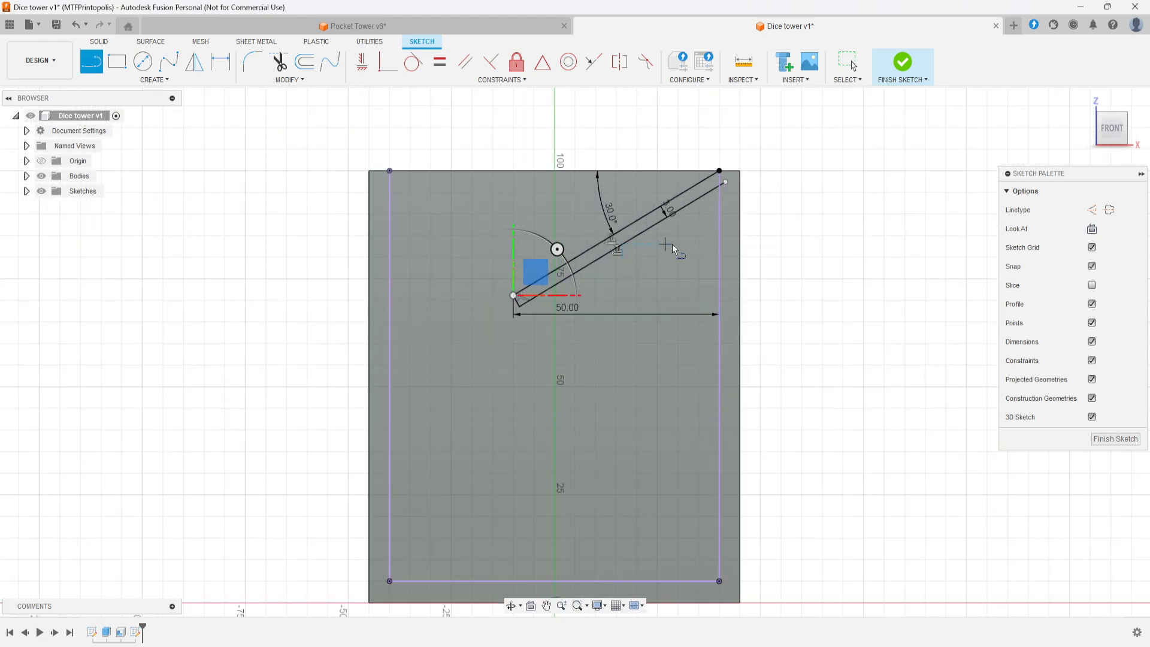
pyautogui.scroll(4, 673, 243)
pyautogui.press('Escape')
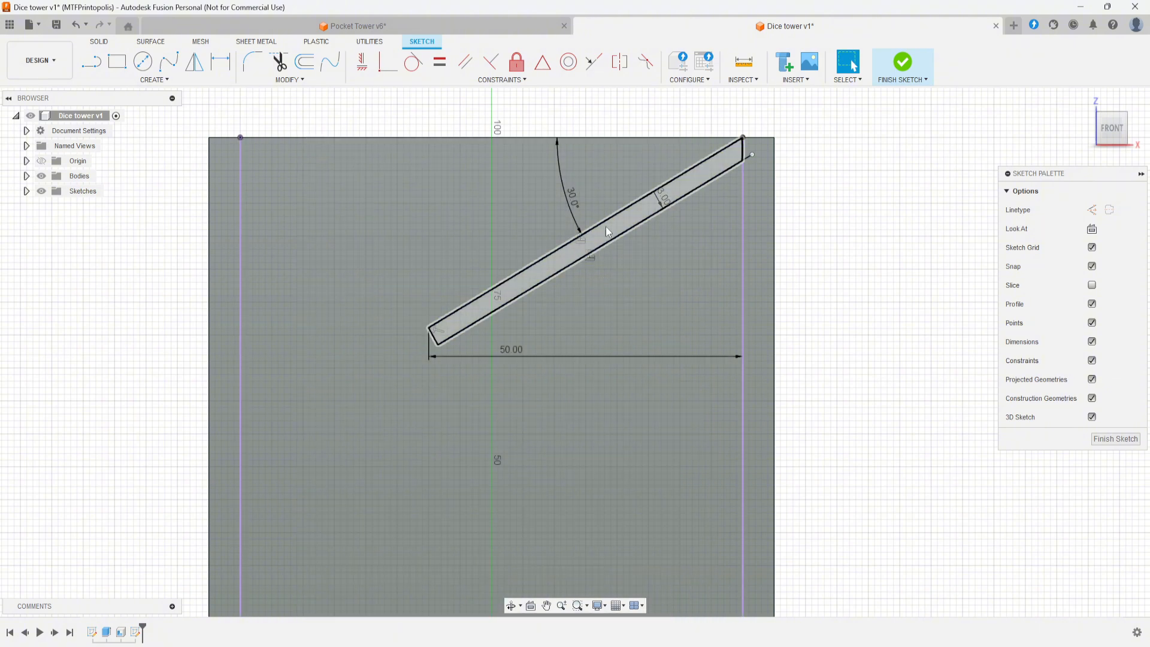
# Trim the piece of the offset line that extends past the projected right edge
pyautogui.scroll(5, 667, 232)
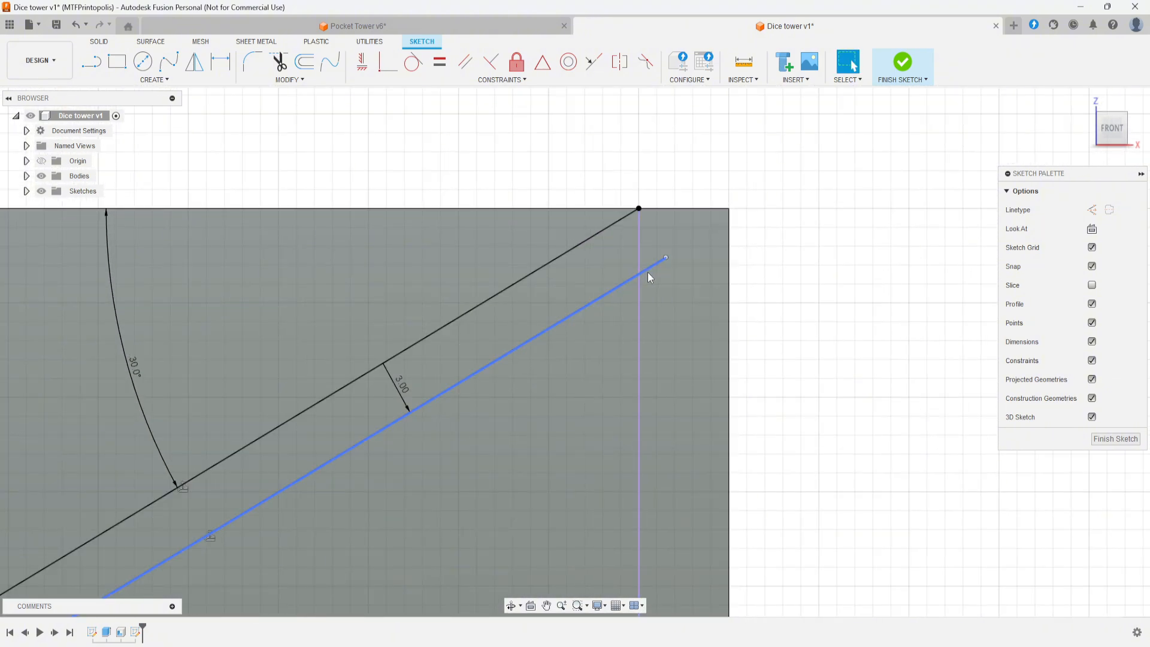
pyautogui.click(281, 64)
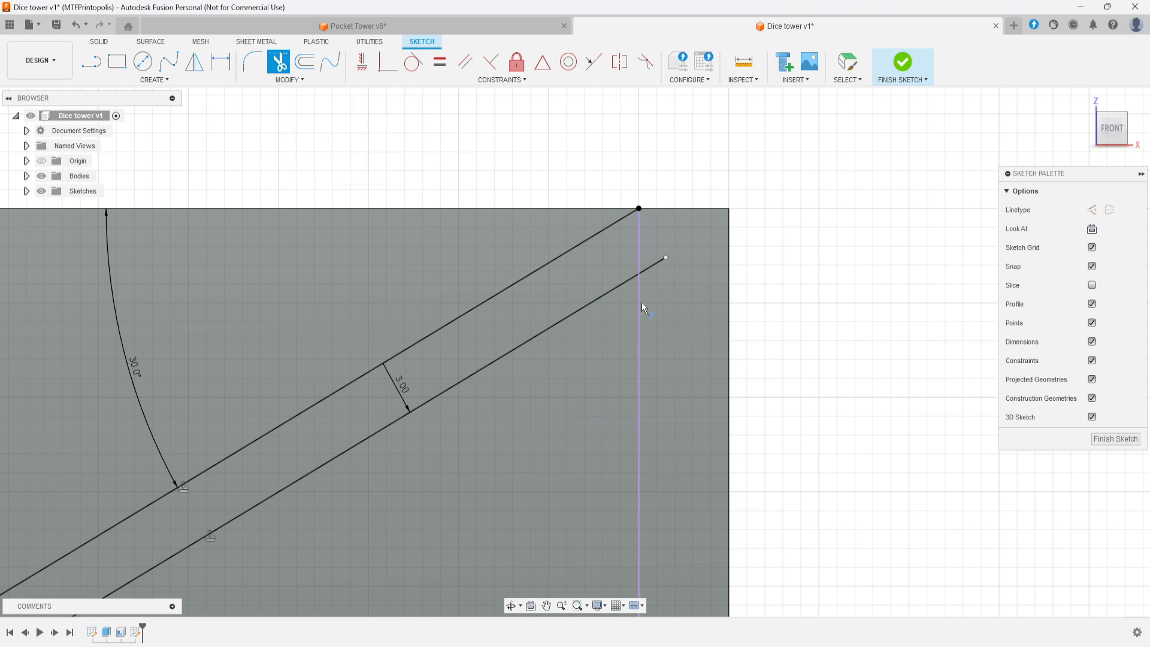
pyautogui.click(653, 267)
pyautogui.scroll(-5, 578, 332)
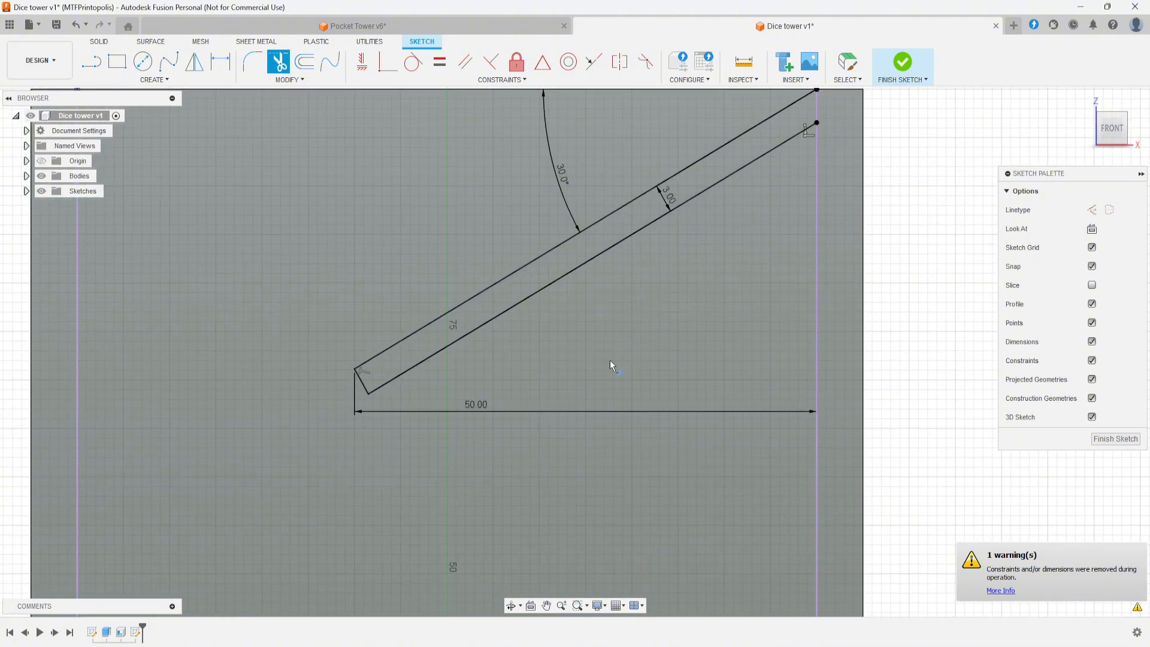
pyautogui.scroll(-2, 609, 357)
pyautogui.moveTo(642, 355); pyautogui.dragTo(682, 262, button='middle')
pyautogui.scroll(-2, 651, 303)
pyautogui.moveTo(652, 317)
pyautogui.mouseDown(button='middle')
pyautogui.moveTo(602, 335)
pyautogui.moveTo(637, 307)
pyautogui.mouseUp(button='middle')
pyautogui.press('Escape')
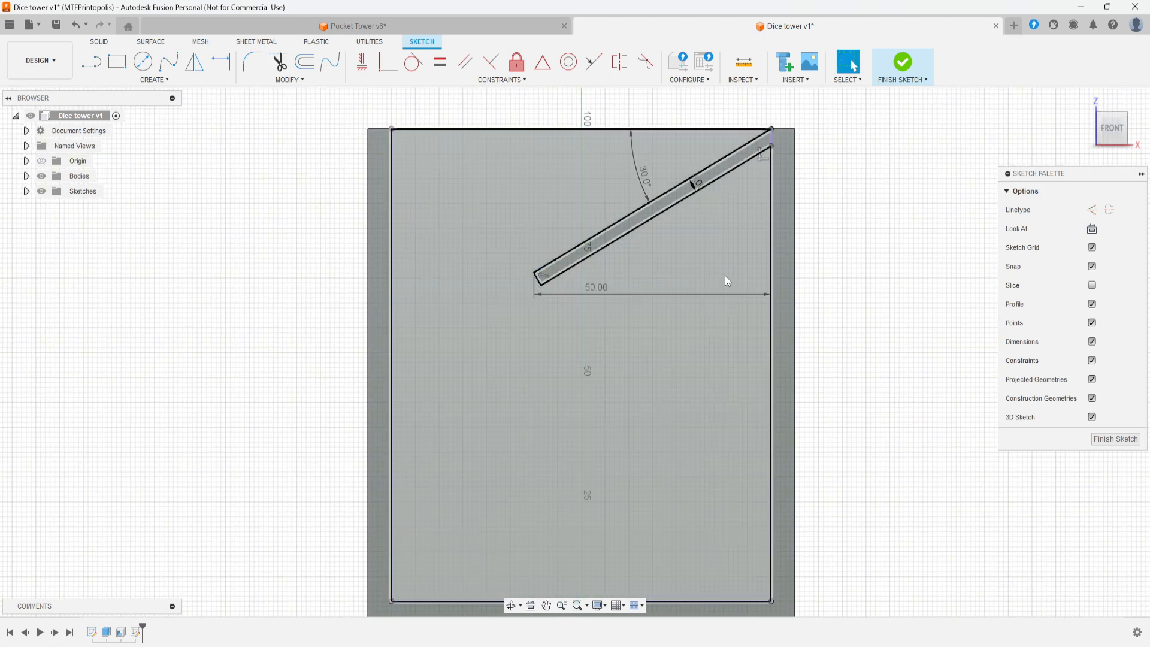
# Draw a 29 x 3 mm rectangle starting from the projected outline's upper left corner
pyautogui.keyDown('shift'); pyautogui.moveTo(861, 297); pyautogui.dragTo(570, 162, button='middle'); pyautogui.keyUp('shift')
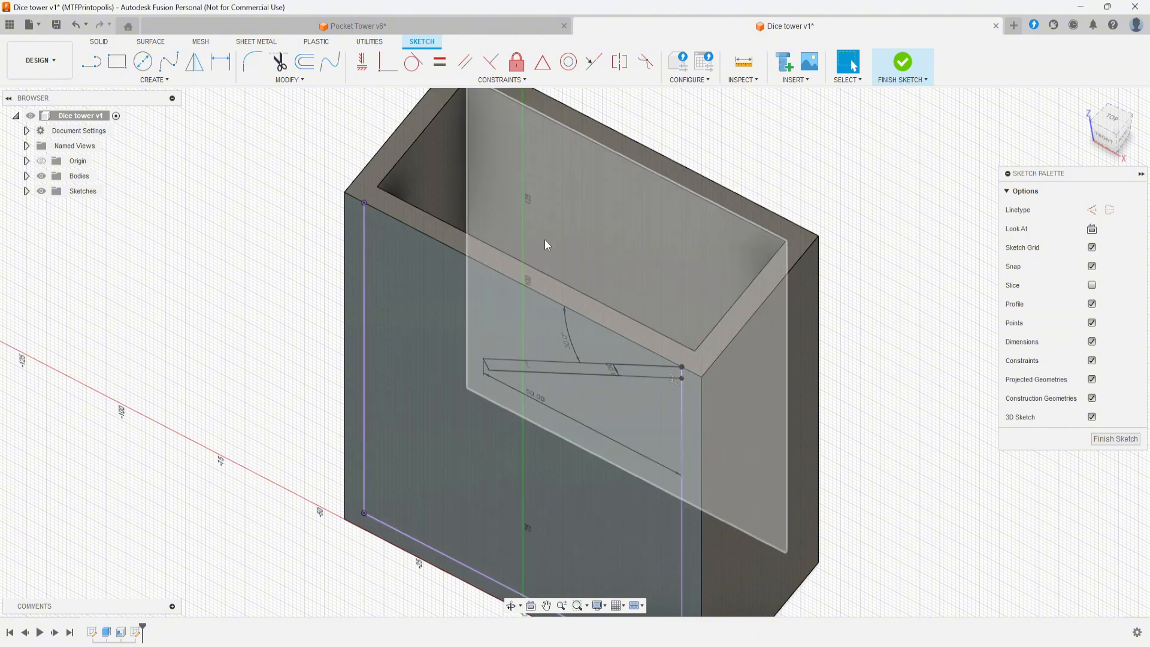
pyautogui.keyDown('shift'); pyautogui.moveTo(545, 239); pyautogui.dragTo(485, 340, button='middle'); pyautogui.keyUp('shift')
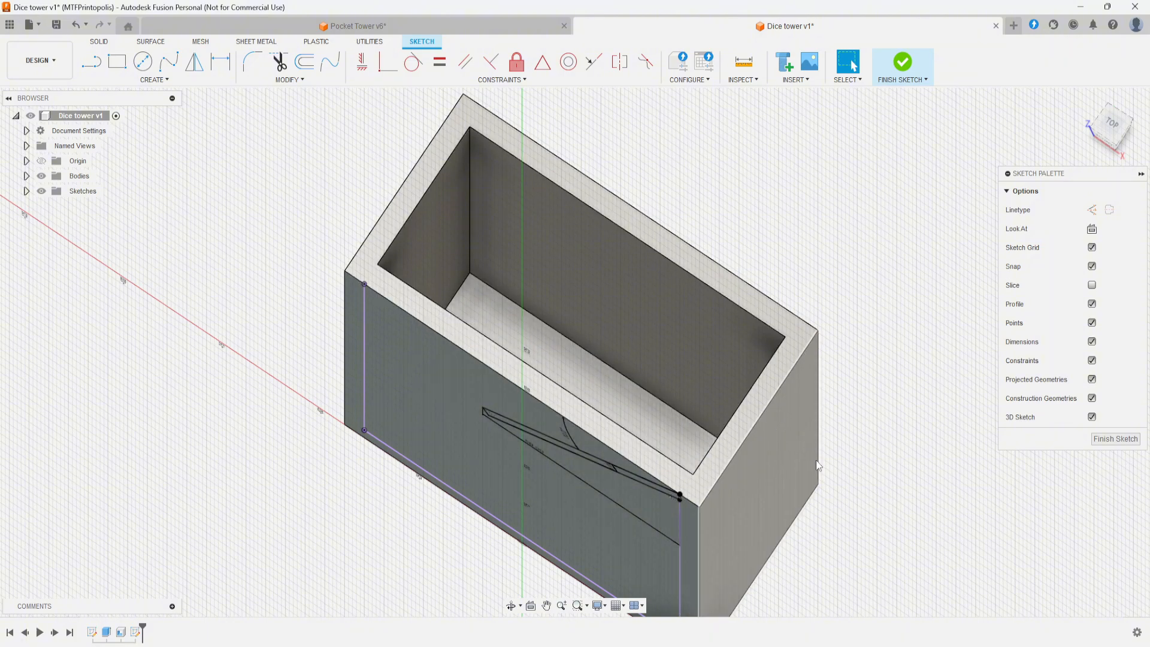
pyautogui.keyDown('shift'); pyautogui.moveTo(890, 501); pyautogui.dragTo(926, 457, button='middle'); pyautogui.keyUp('shift')
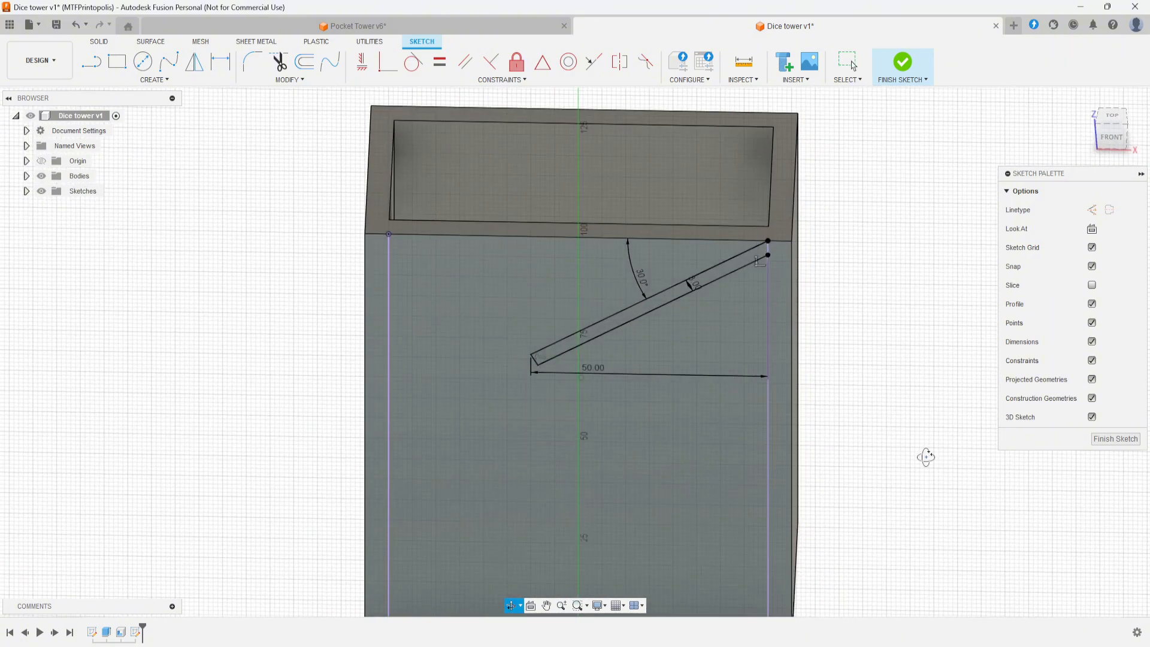
pyautogui.click(1115, 141)
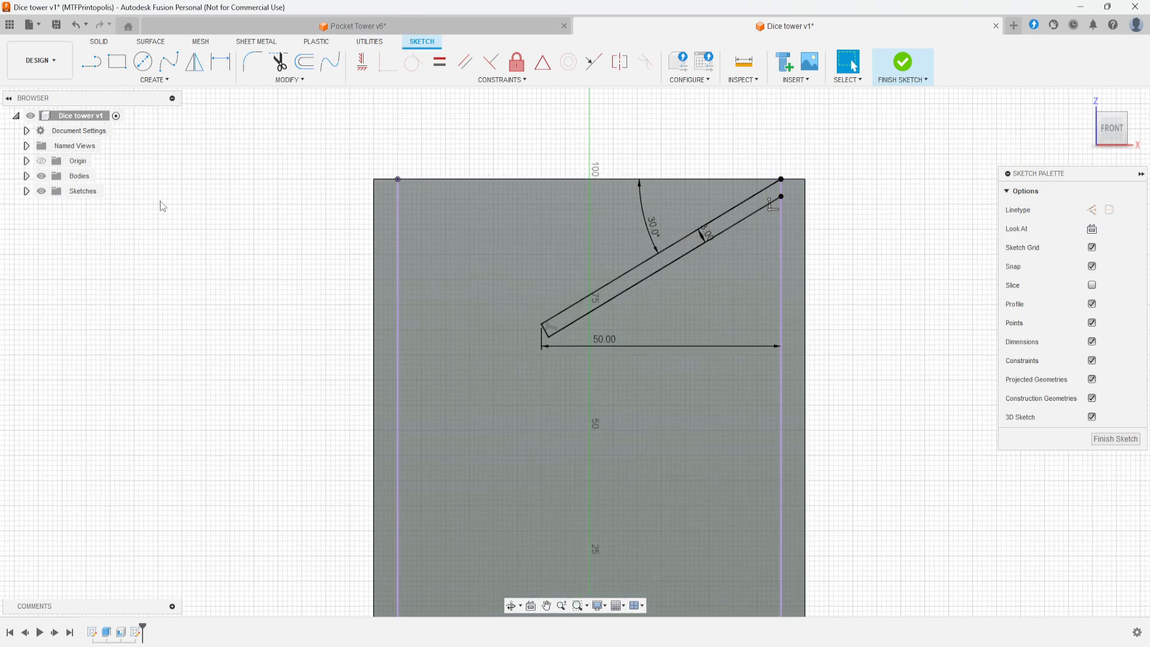
pyautogui.click(120, 70)
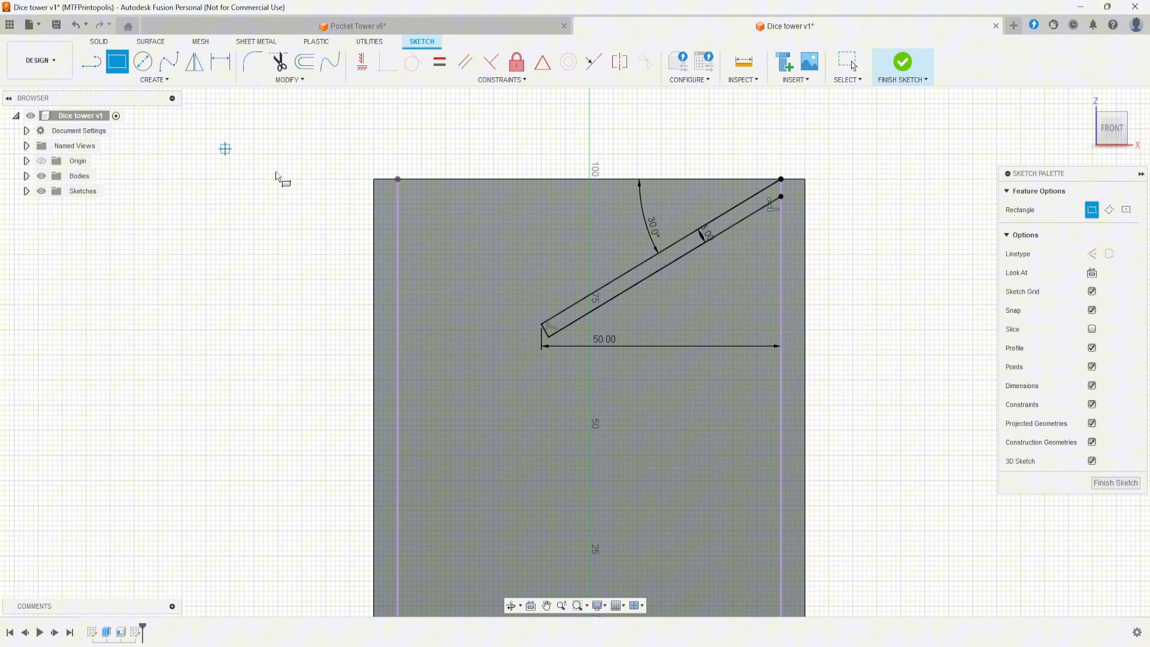
pyautogui.click(397, 178)
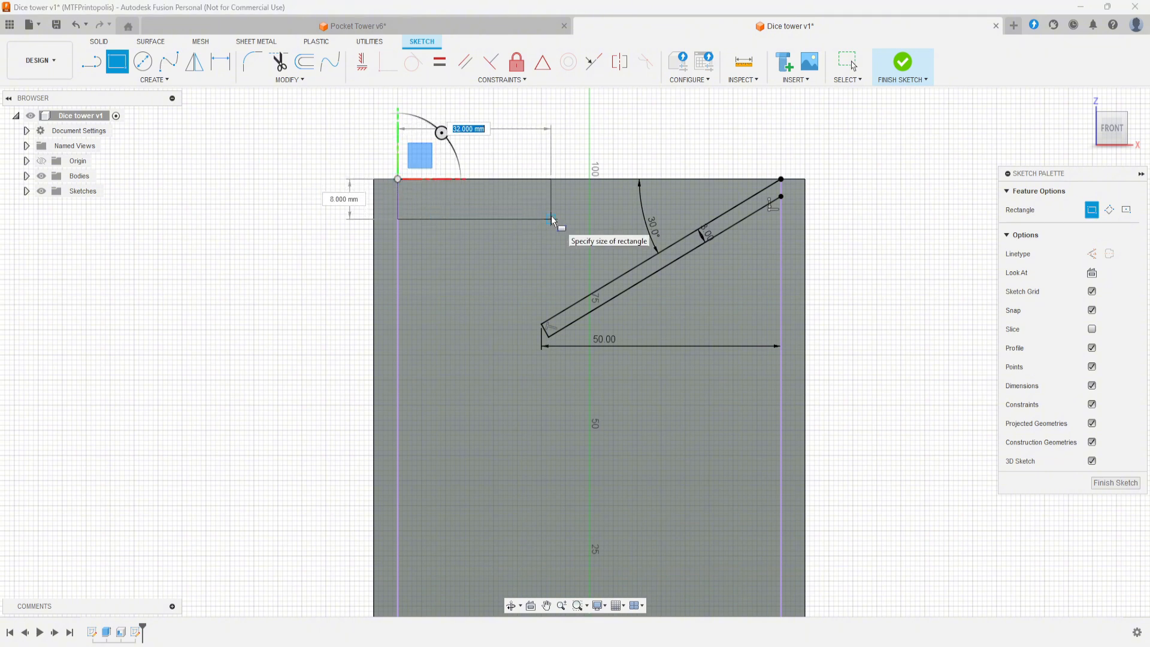
pyautogui.write('29')
pyautogui.press('Tab')
pyautogui.press('Tab')
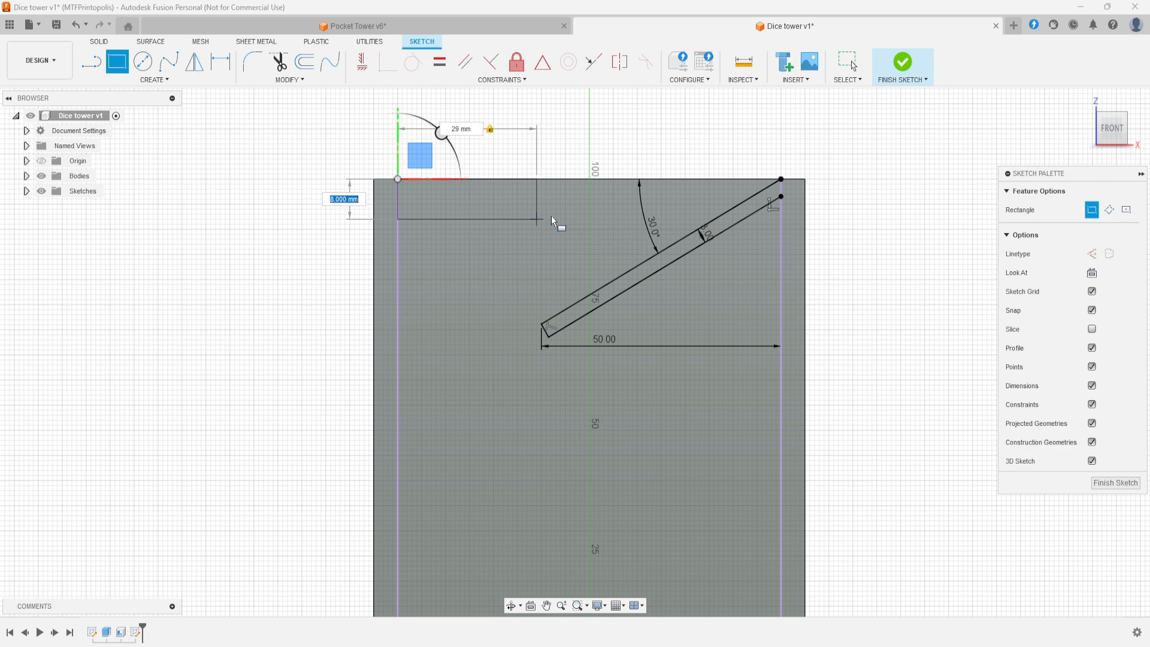
pyautogui.write('3')
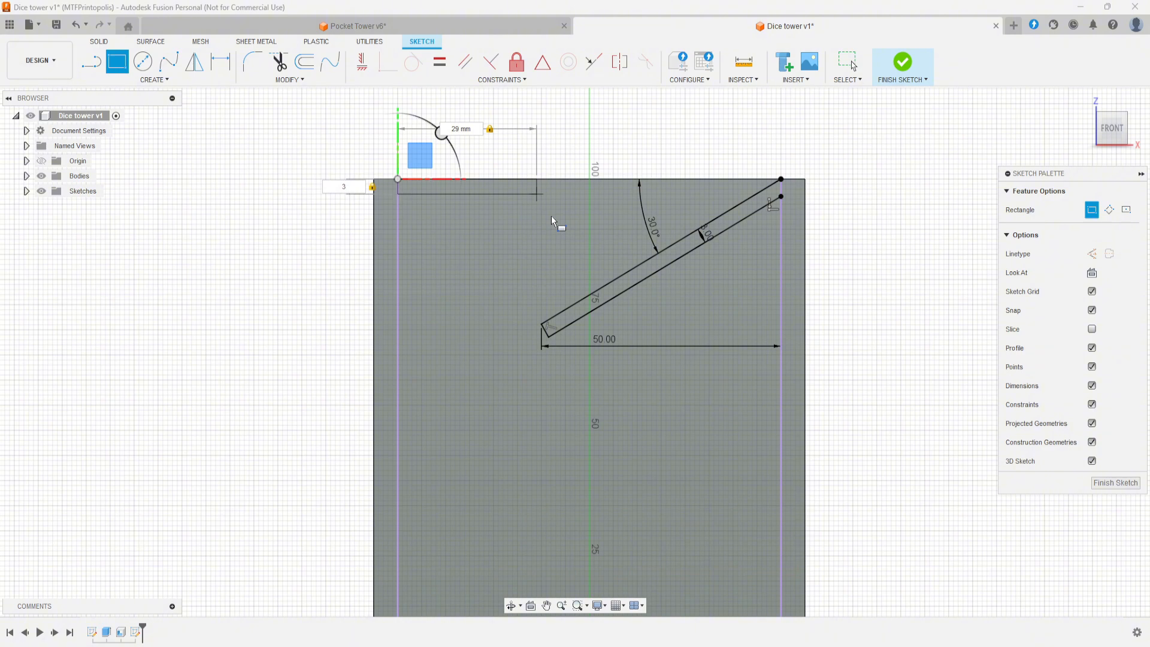
pyautogui.press('Return')
# Sketch a 22 mm diameter circle as a die gauge and place it between the rectangle and the ramp
pyautogui.moveTo(552, 218)
pyautogui.keyDown('shift'); pyautogui.mouseDown(button='middle')
pyautogui.moveTo(868, 324)
pyautogui.moveTo(828, 324)
pyautogui.moveTo(843, 322)
pyautogui.mouseUp(button='middle'); pyautogui.keyUp('shift')
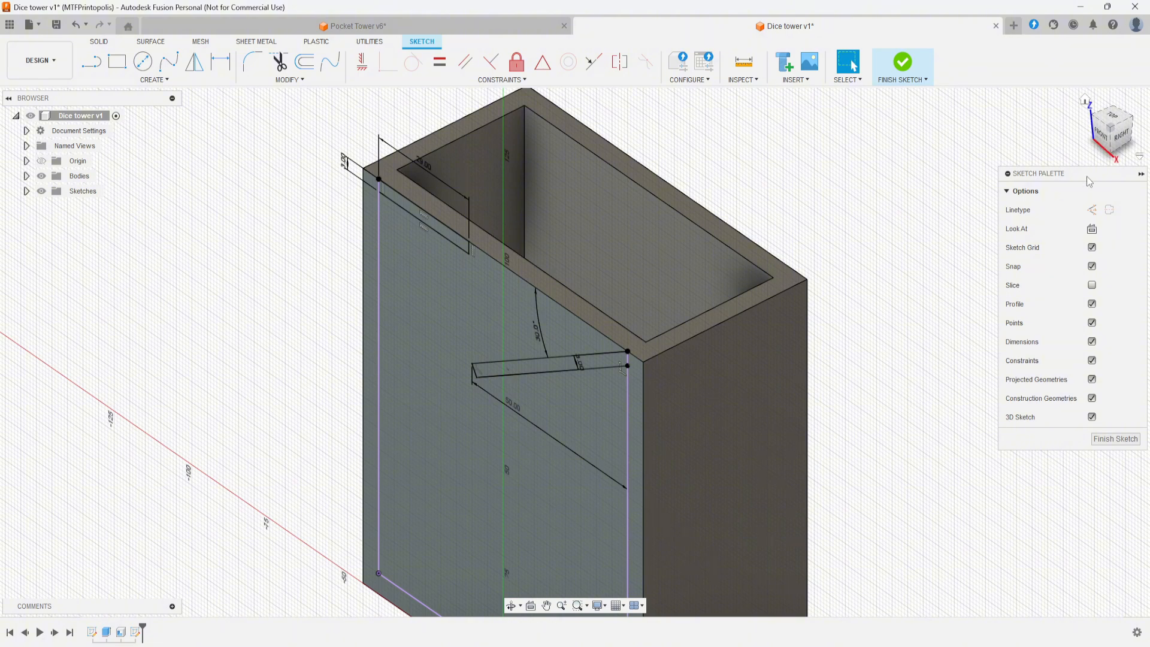
pyautogui.click(1105, 142)
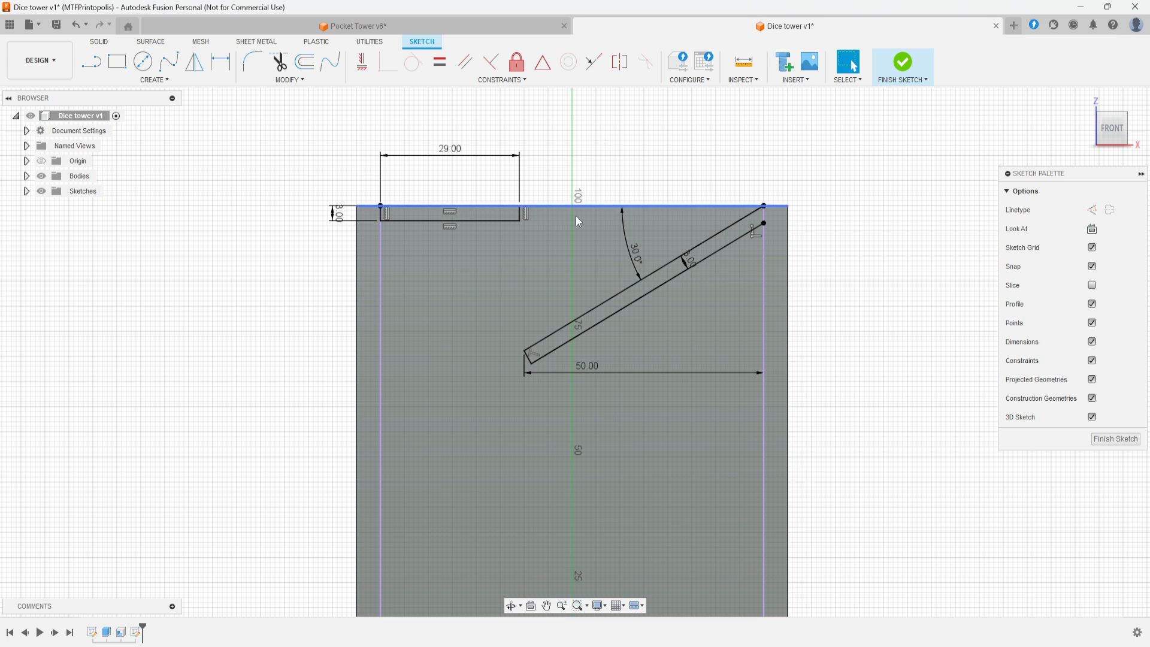
pyautogui.click(147, 66)
pyautogui.click(558, 275)
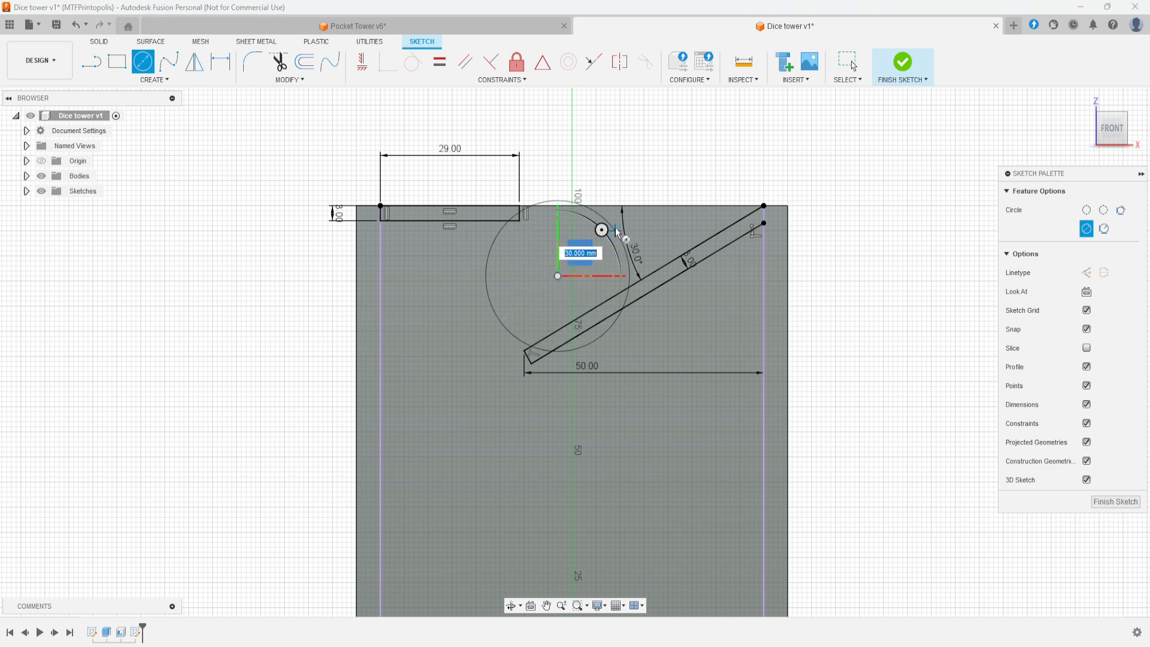
pyautogui.write('22')
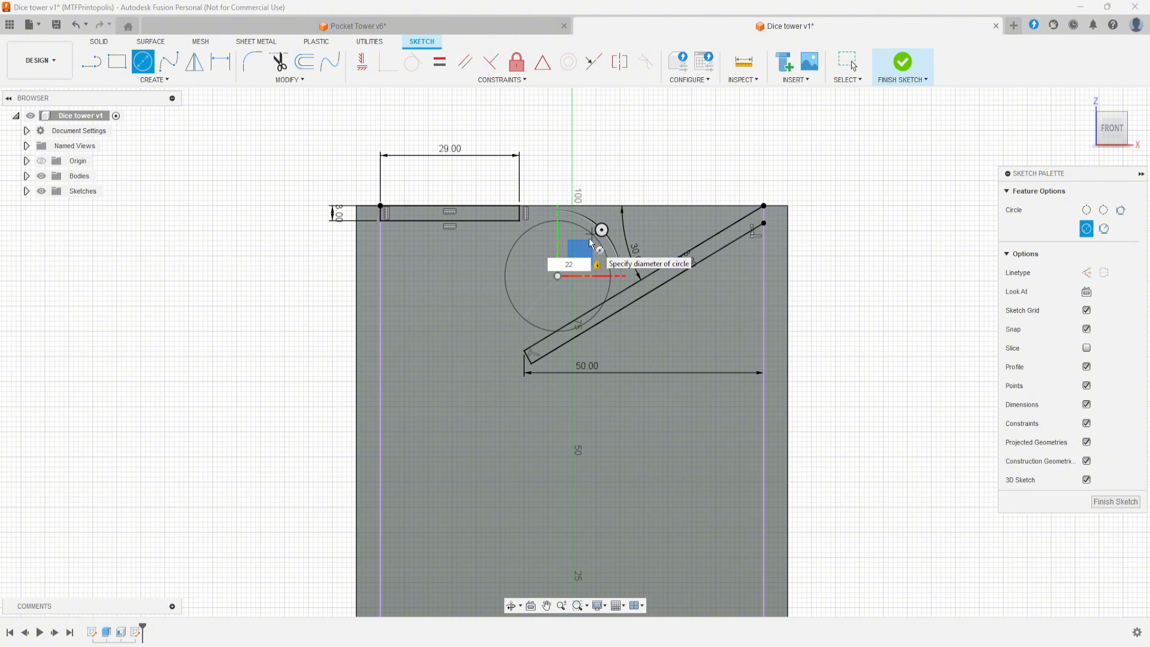
pyautogui.press('Return')
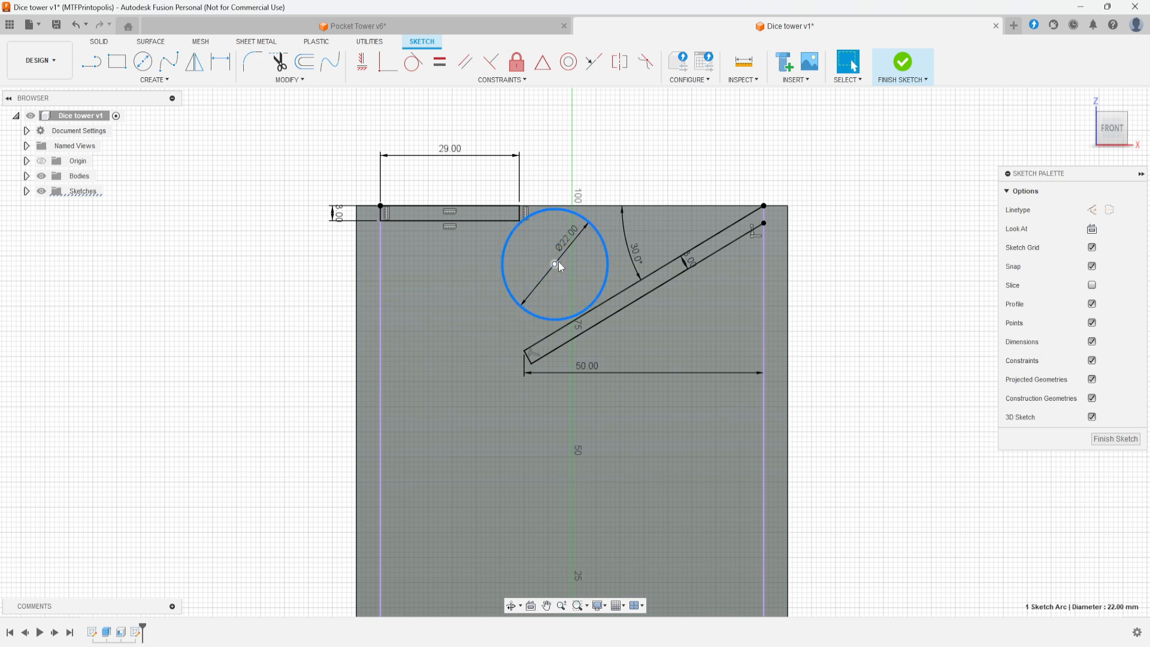
pyautogui.moveTo(557, 263); pyautogui.dragTo(553, 265)
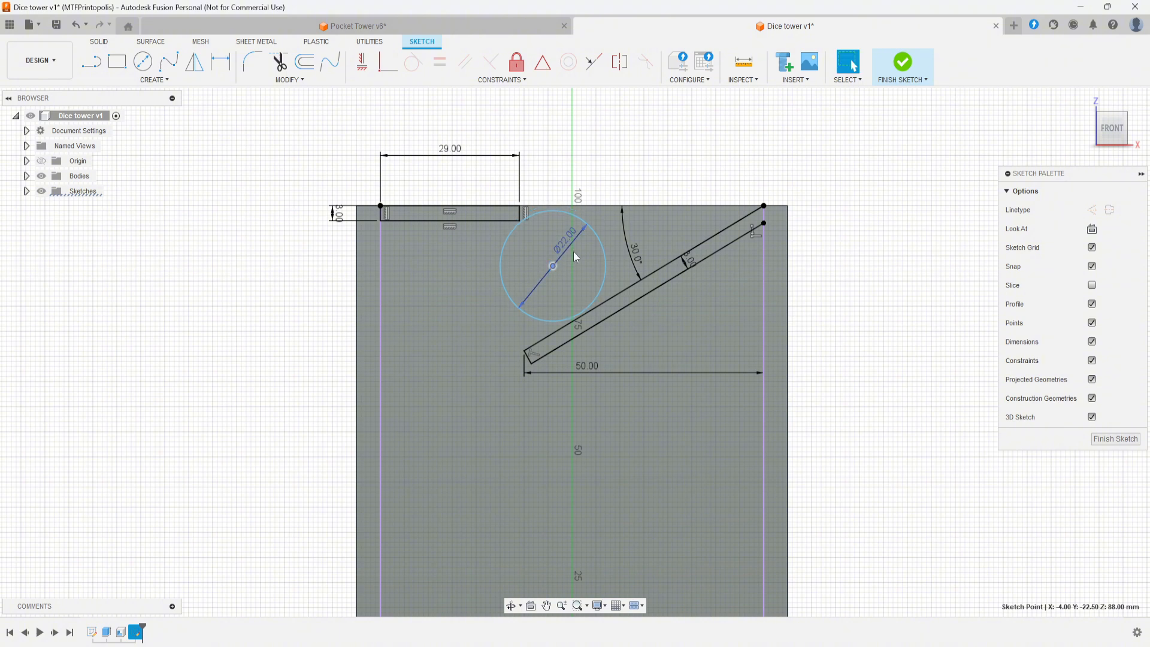
# Set the ramp's angle to 33 degrees and move the gauge circle slightly lower in the gap
pyautogui.doubleClick(631, 259)
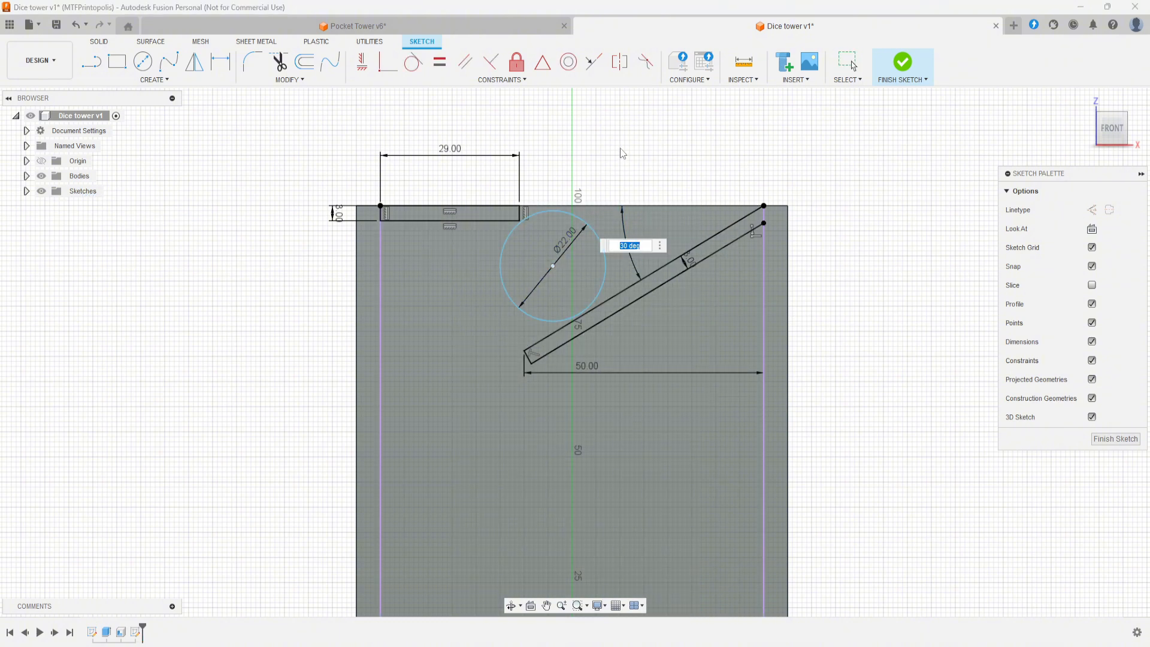
pyautogui.write('33')
pyautogui.press('Return')
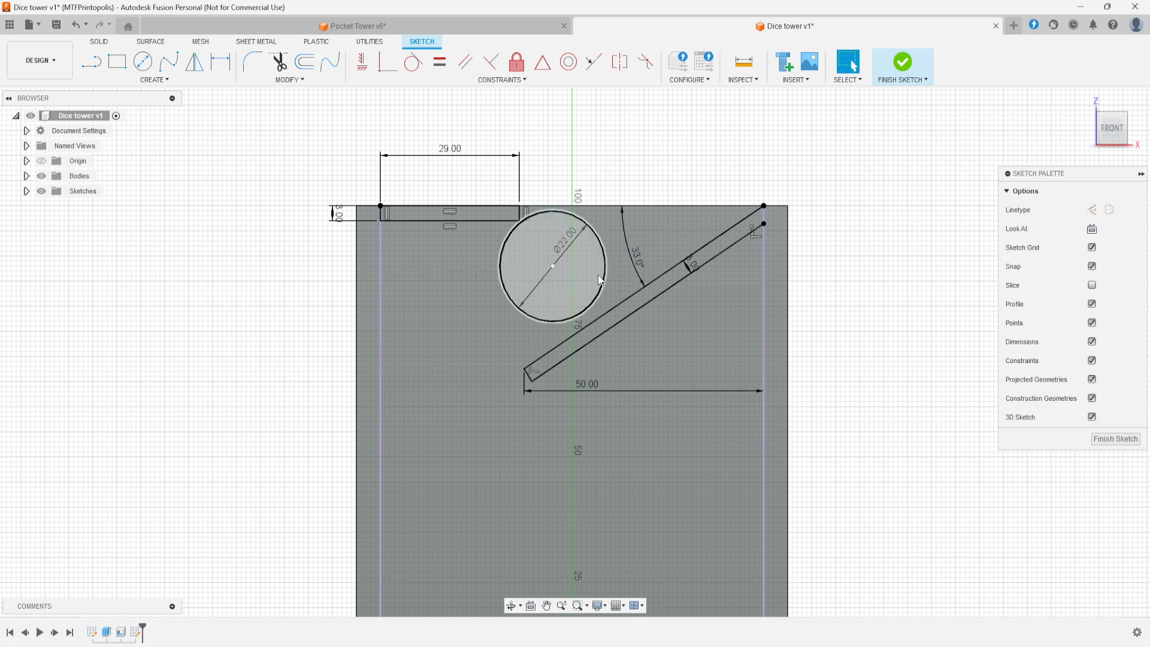
pyautogui.moveTo(553, 268); pyautogui.dragTo(552, 273)
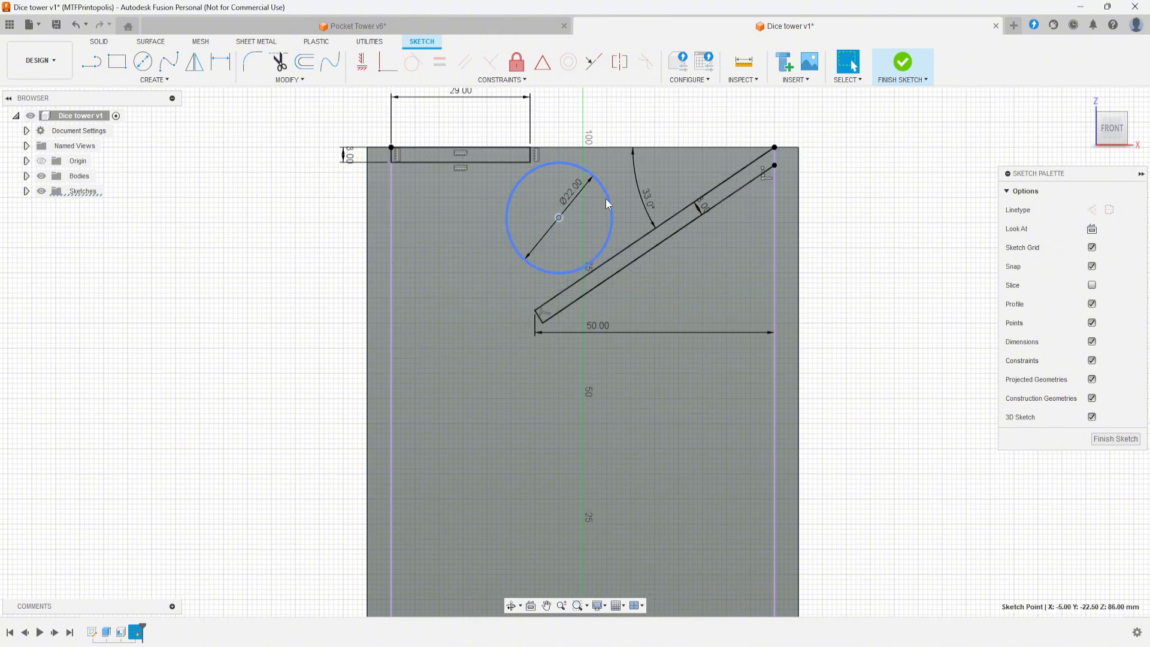
# Set the upper ramp's angle to 31 degrees and reposition the 22 mm gauge circle in the gap beside the rectangle
pyautogui.moveTo(606, 199)
pyautogui.mouseDown()
pyautogui.moveTo(666, 164)
pyautogui.moveTo(677, 140)
pyautogui.moveTo(568, 237)
pyautogui.moveTo(480, 279)
pyautogui.moveTo(599, 188)
pyautogui.moveTo(593, 208)
pyautogui.mouseUp()
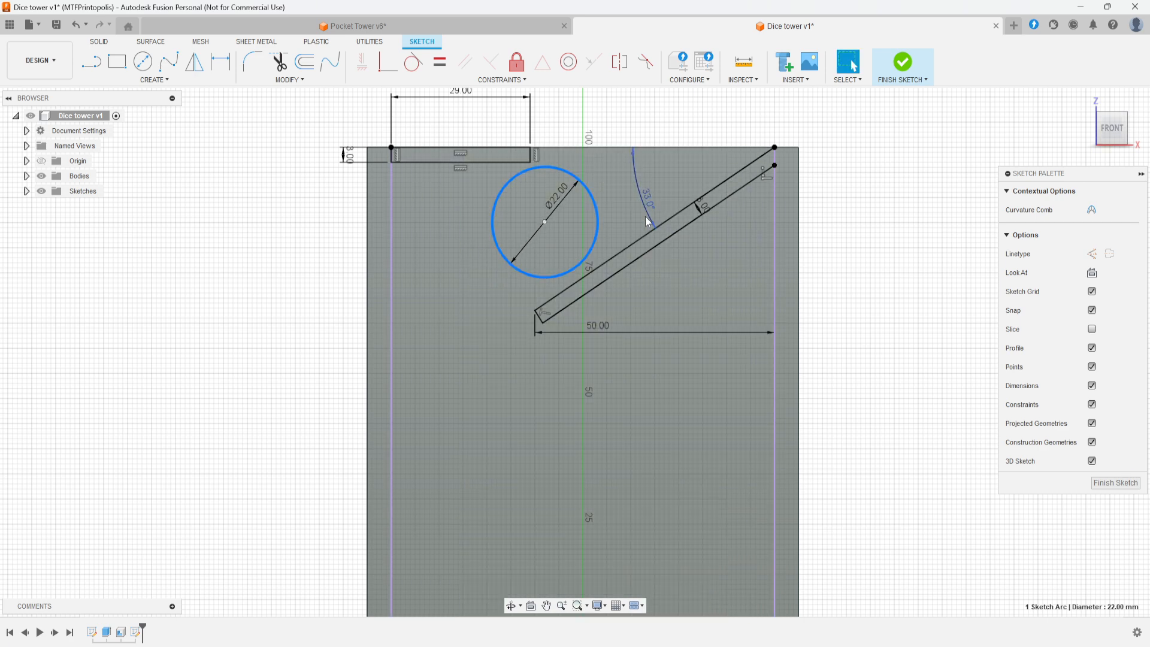
pyautogui.doubleClick(645, 217)
pyautogui.write('31')
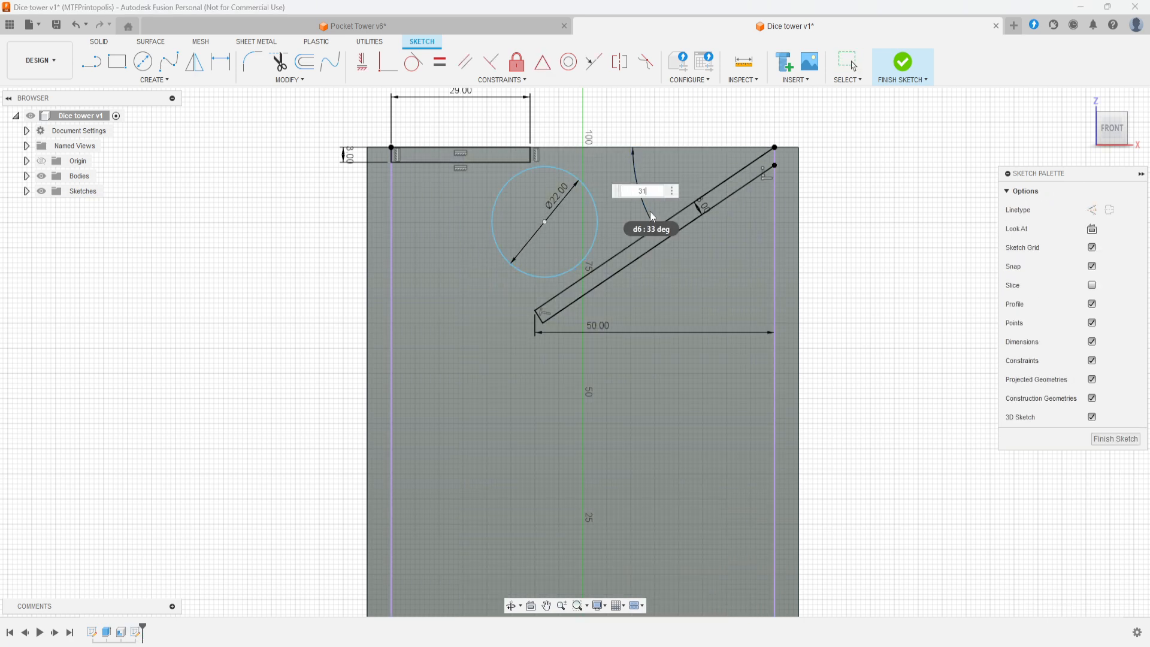
pyautogui.press('Return')
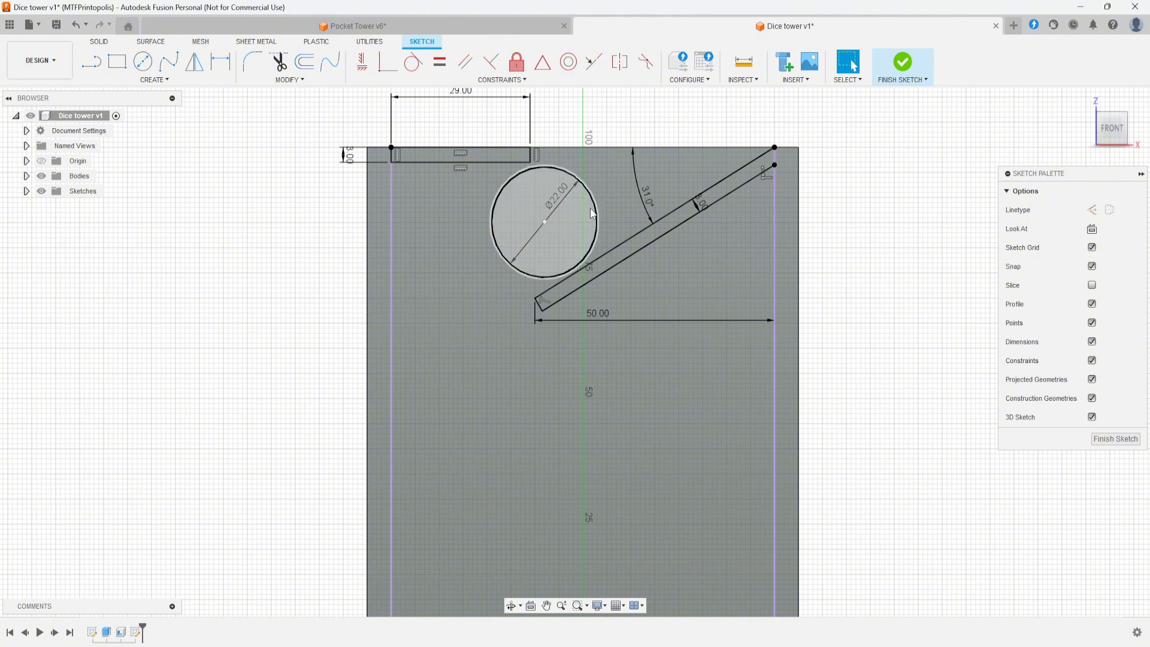
pyautogui.moveTo(596, 209); pyautogui.dragTo(607, 204)
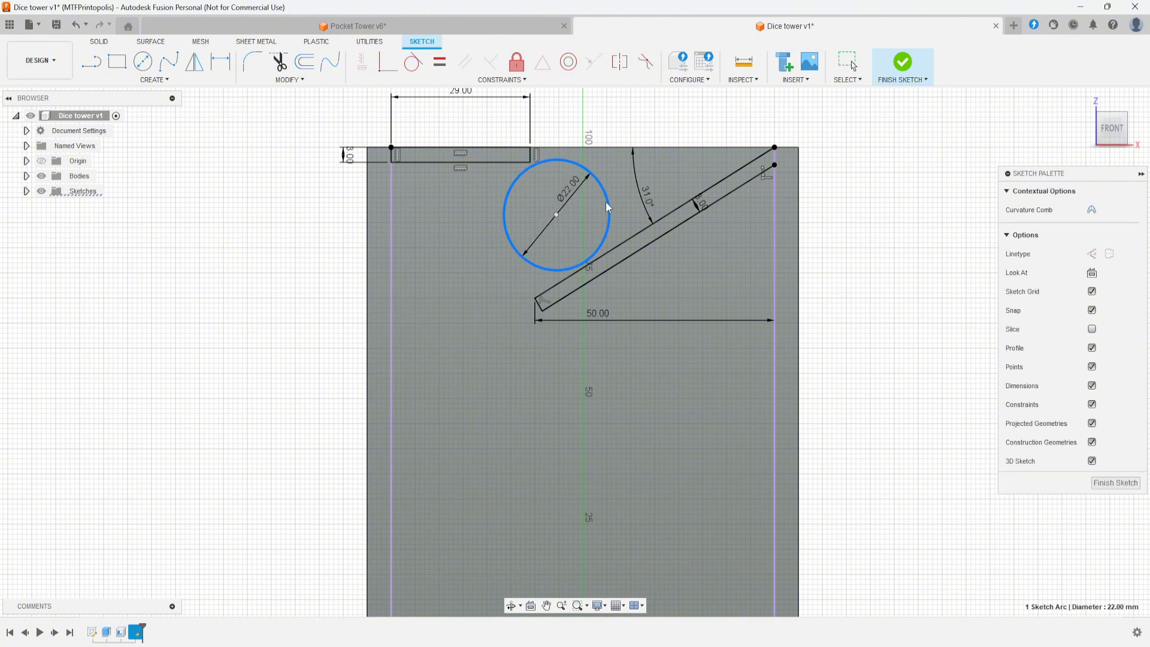
pyautogui.press('Escape')
pyautogui.moveTo(461, 433)
pyautogui.mouseDown(button='middle')
pyautogui.moveTo(475, 351)
pyautogui.moveTo(454, 418)
pyautogui.mouseUp(button='middle')
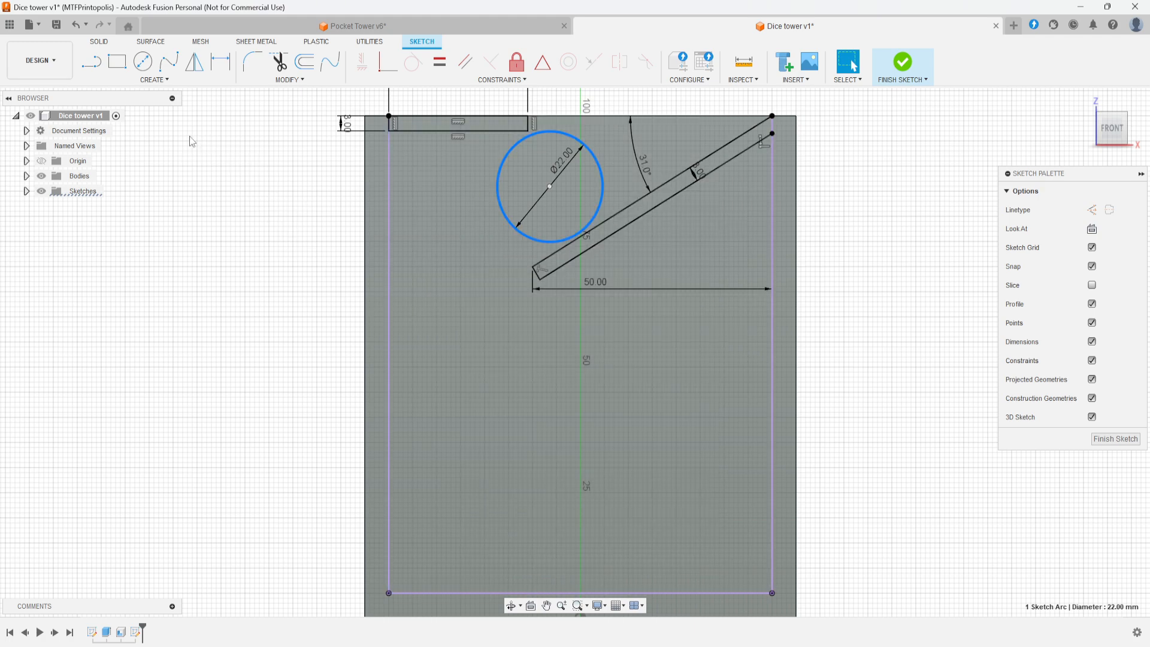
pyautogui.click(93, 70)
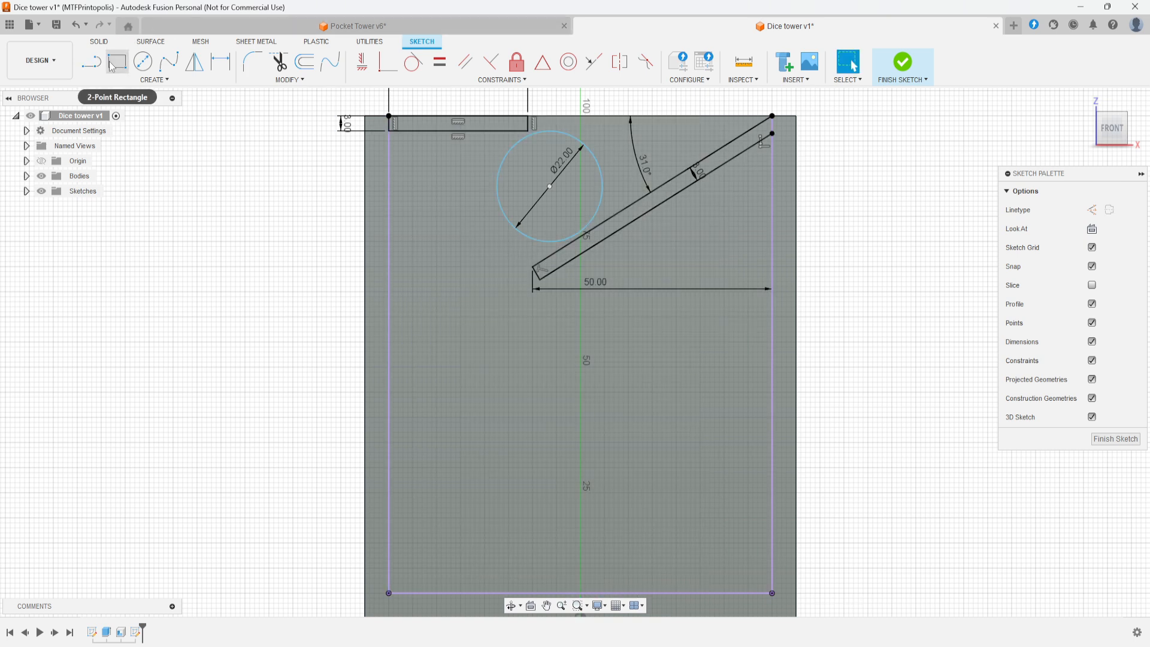
pyautogui.click(388, 354)
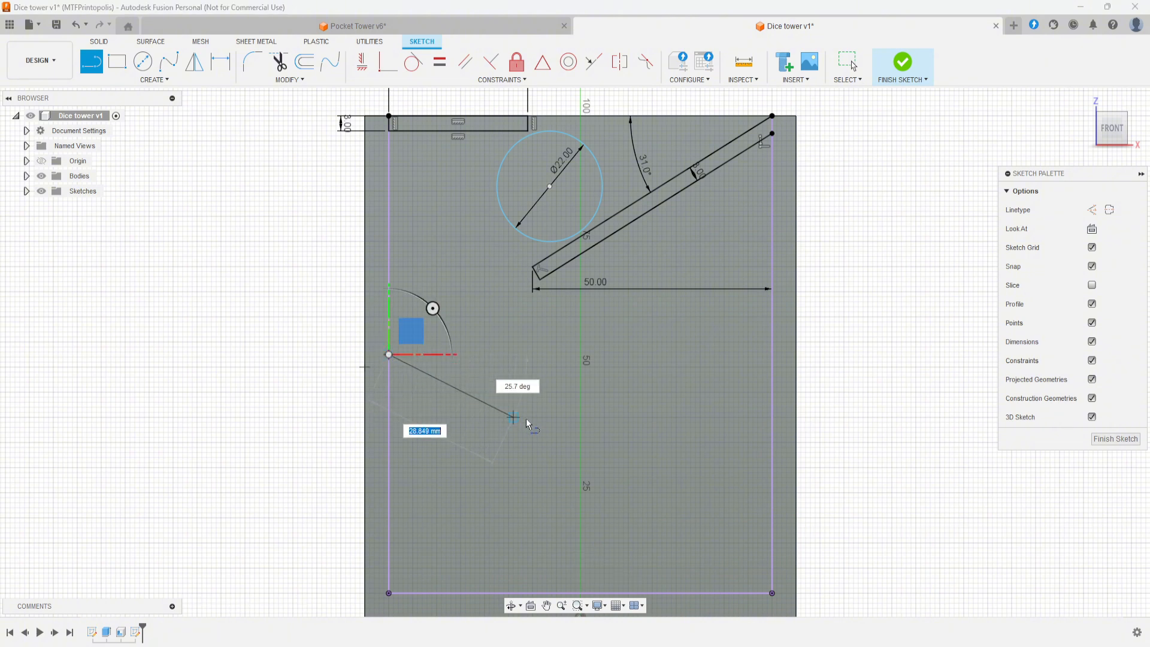
pyautogui.click(590, 457)
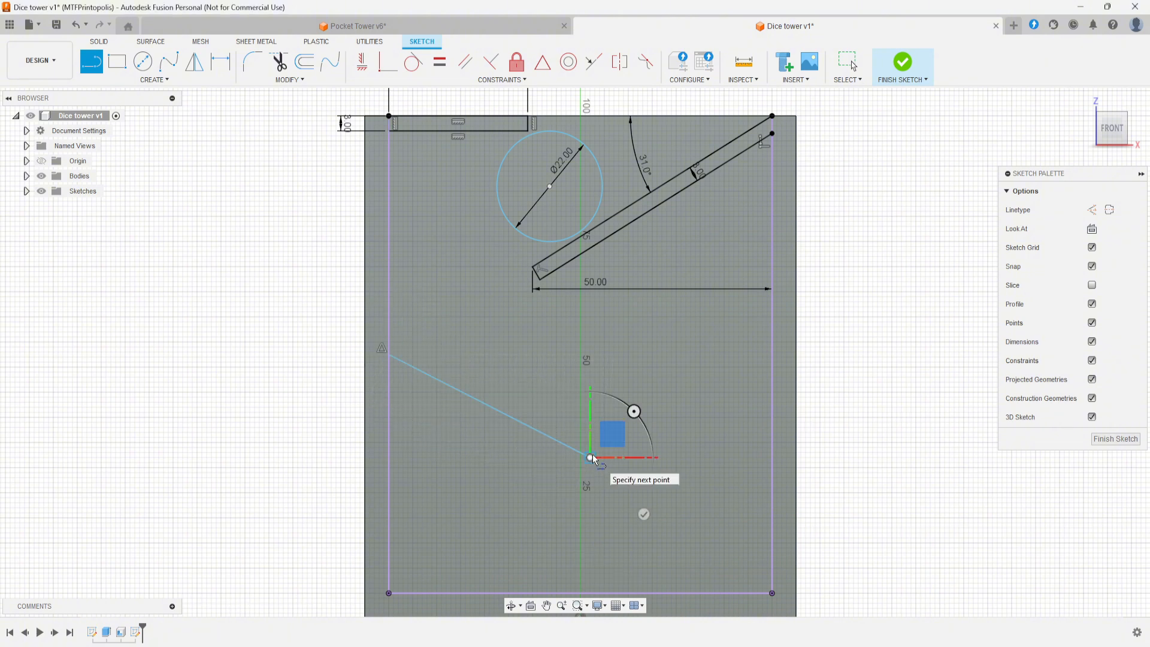
pyautogui.press('Escape')
pyautogui.press('d')
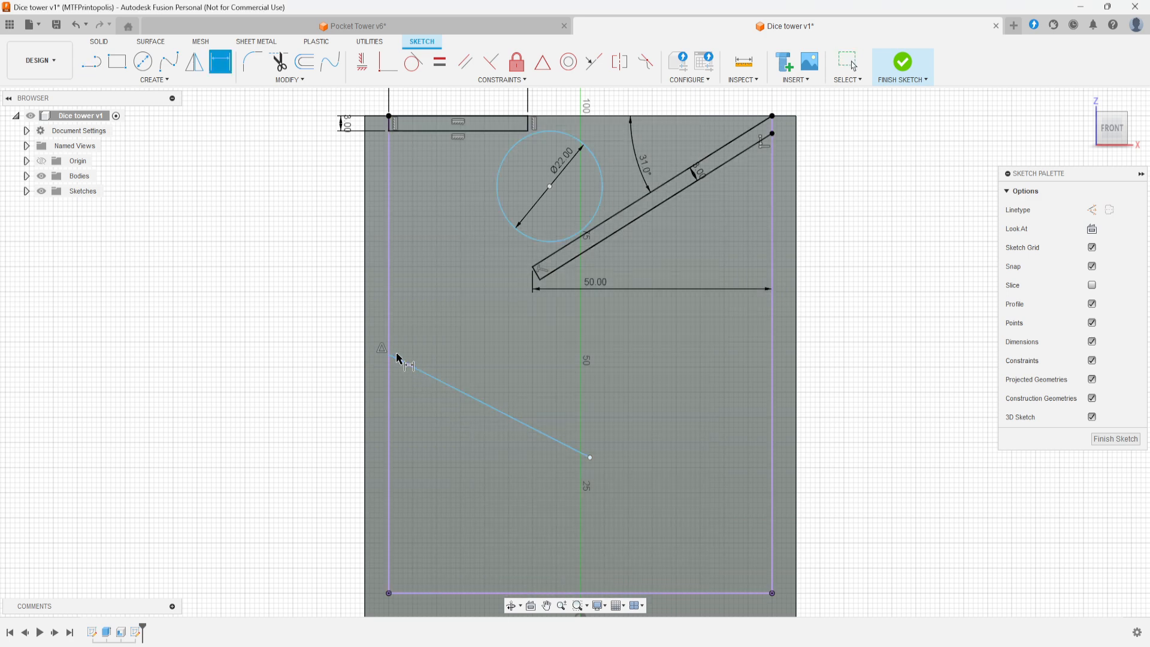
pyautogui.click(389, 354)
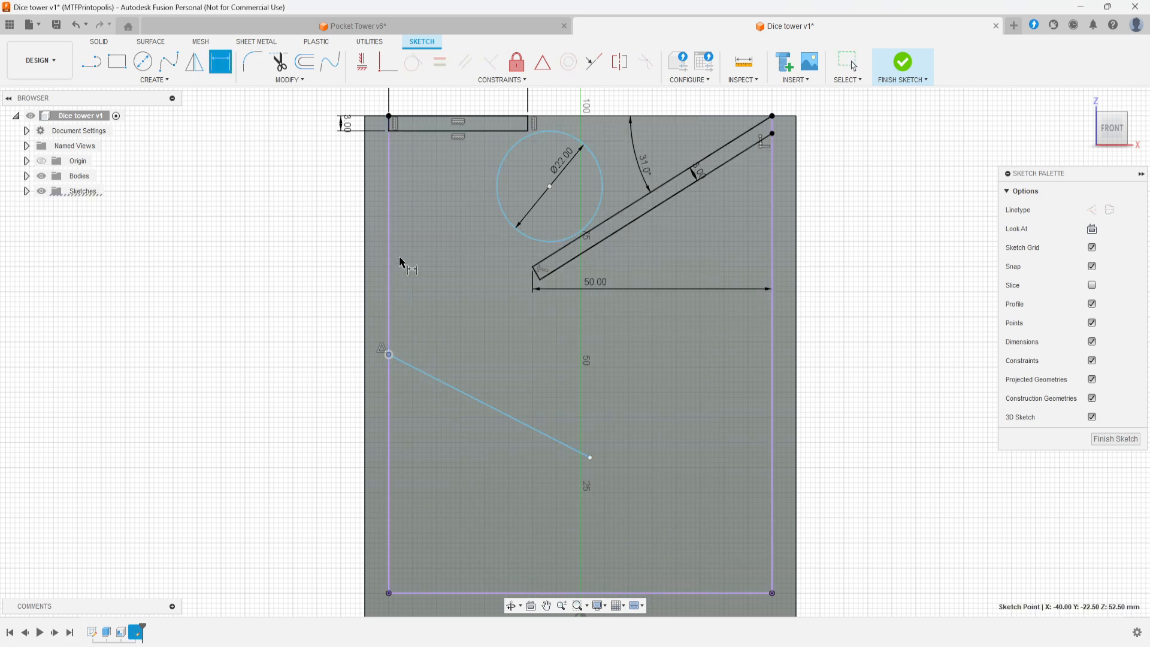
pyautogui.click(404, 129)
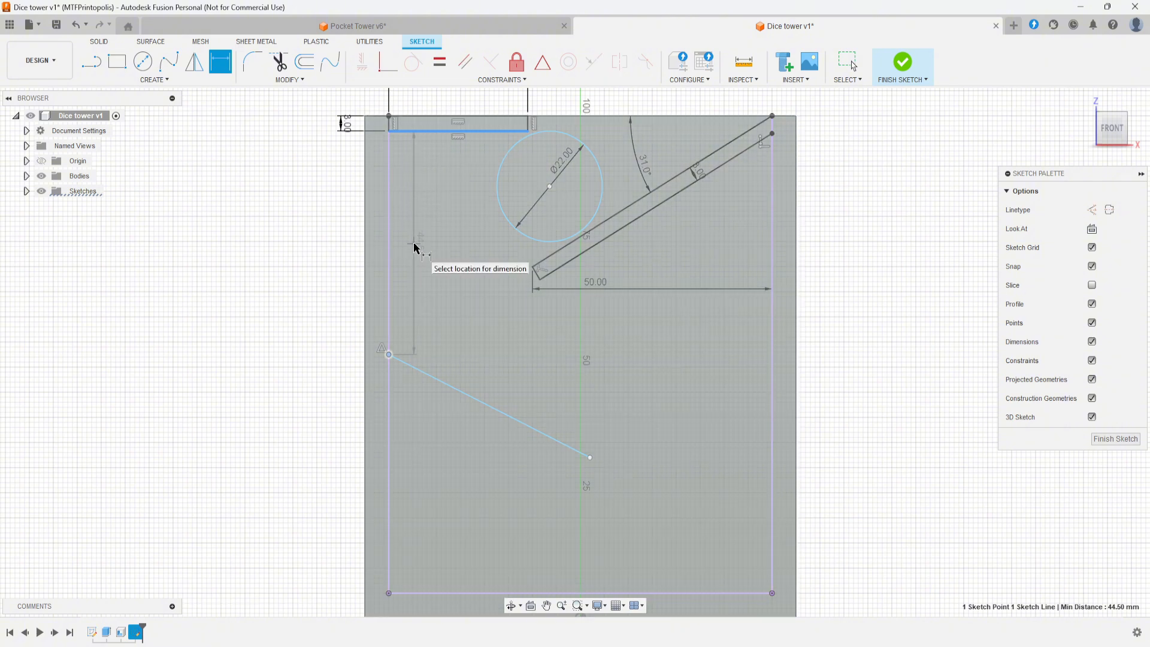
pyautogui.click(416, 259)
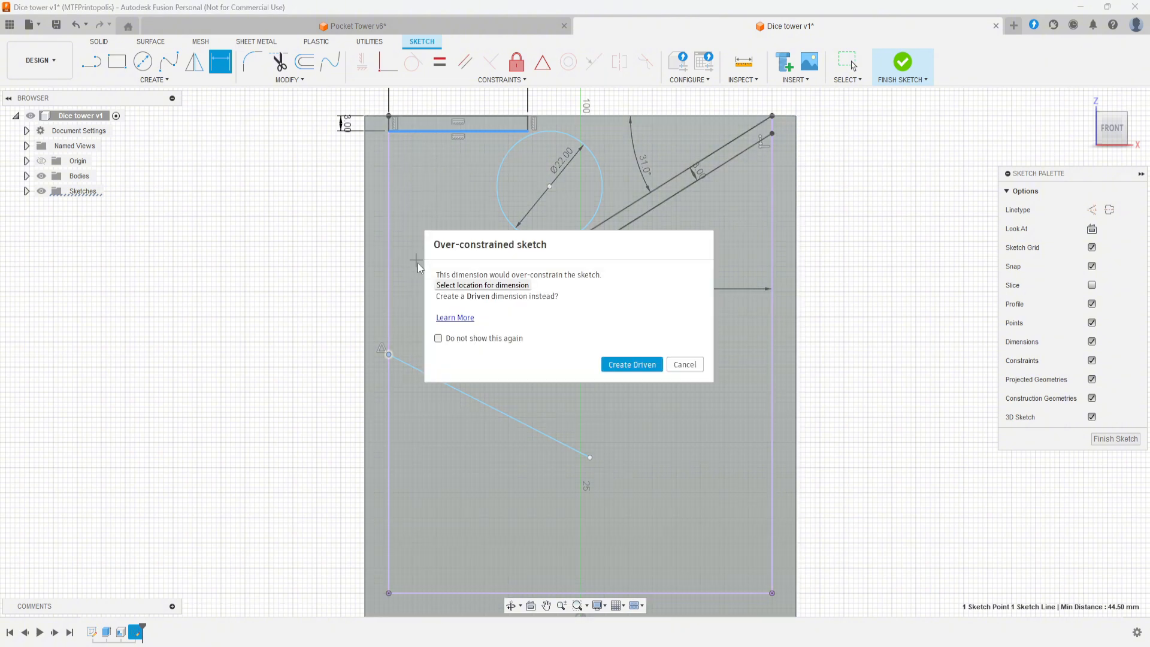
pyautogui.click(685, 365)
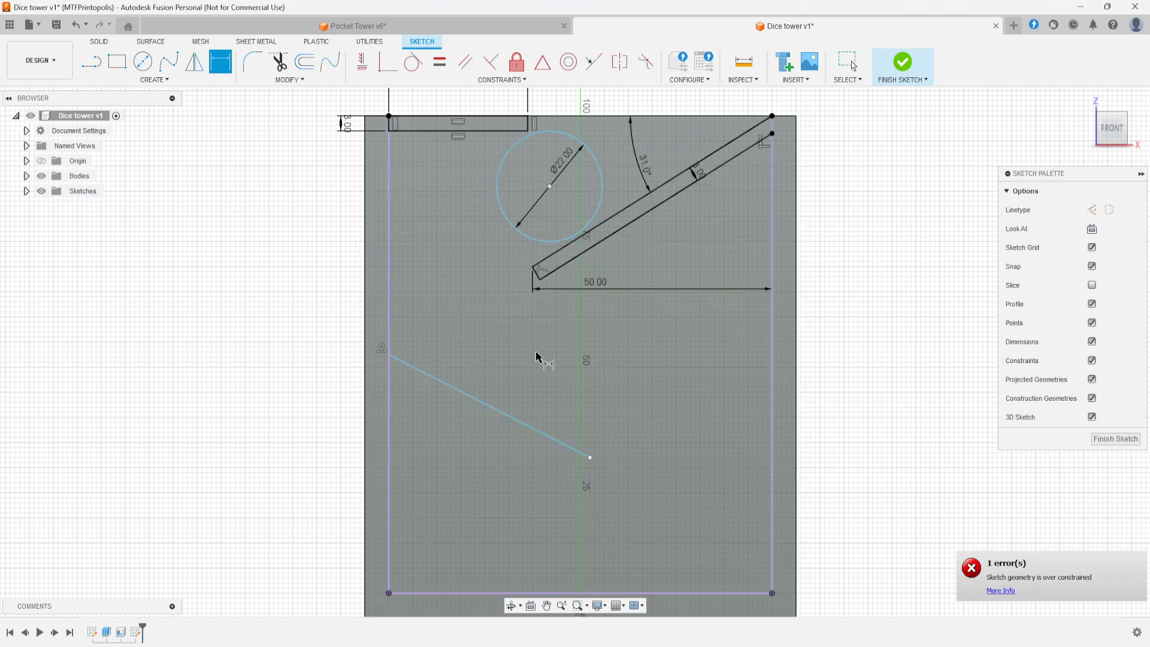
pyautogui.click(412, 372)
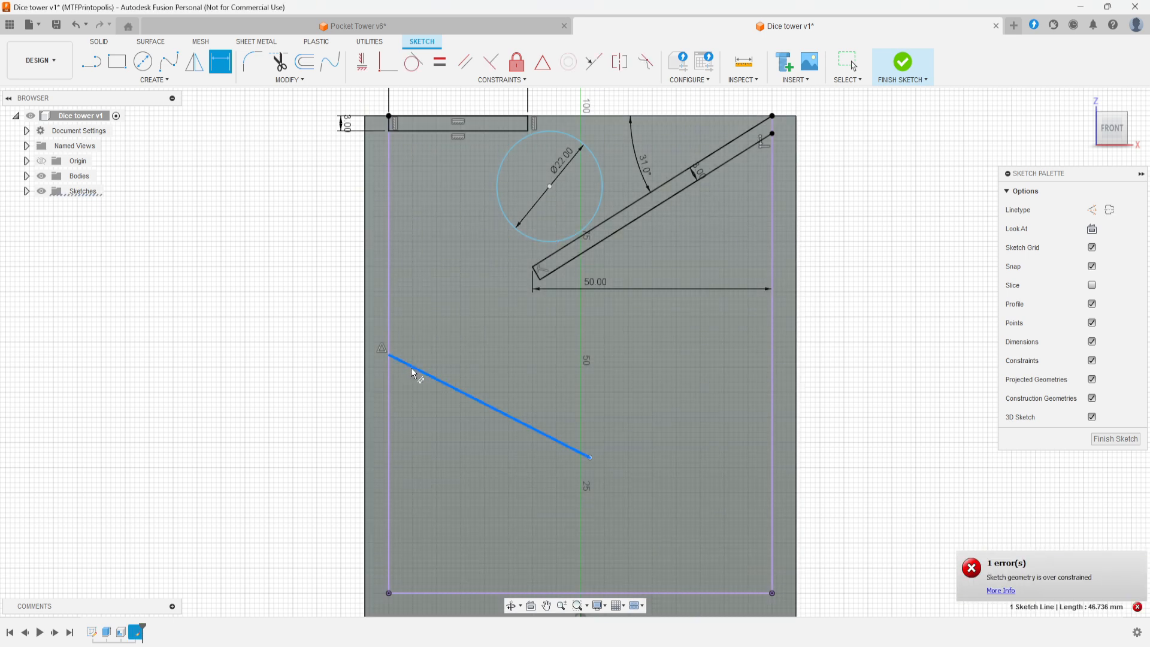
pyautogui.press('Delete')
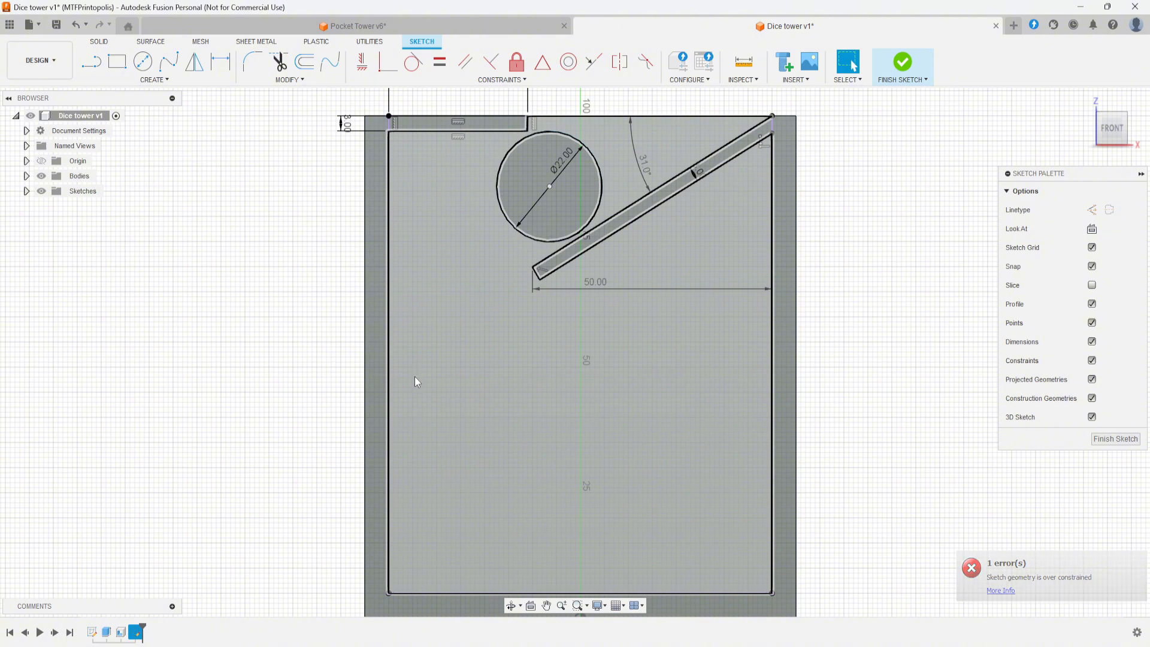
# Draw a line sloping down and inward from the left projected edge, starting about 40 mm below the rectangle and reaching about 41 mm across
pyautogui.press('l')
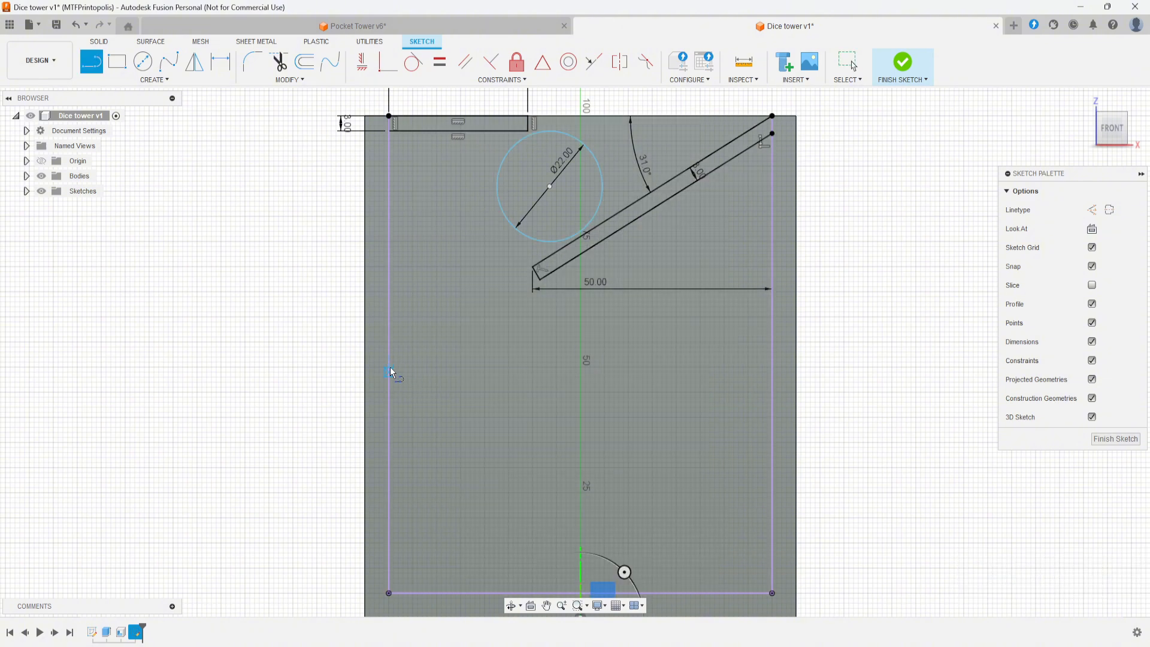
pyautogui.click(393, 327)
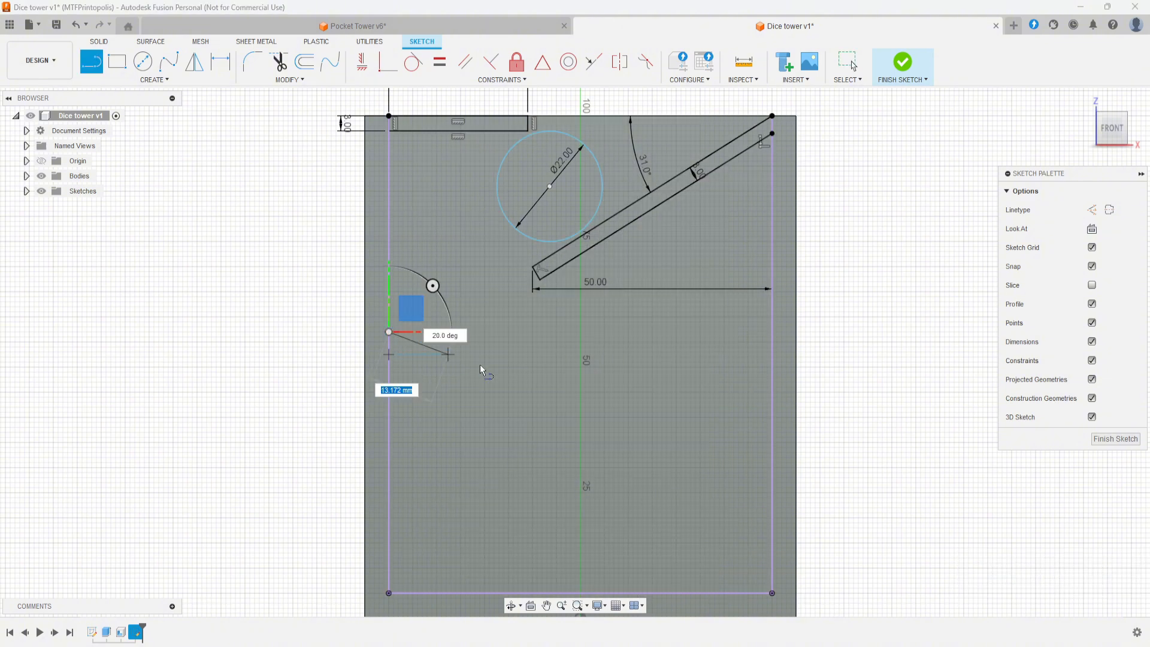
pyautogui.click(586, 438)
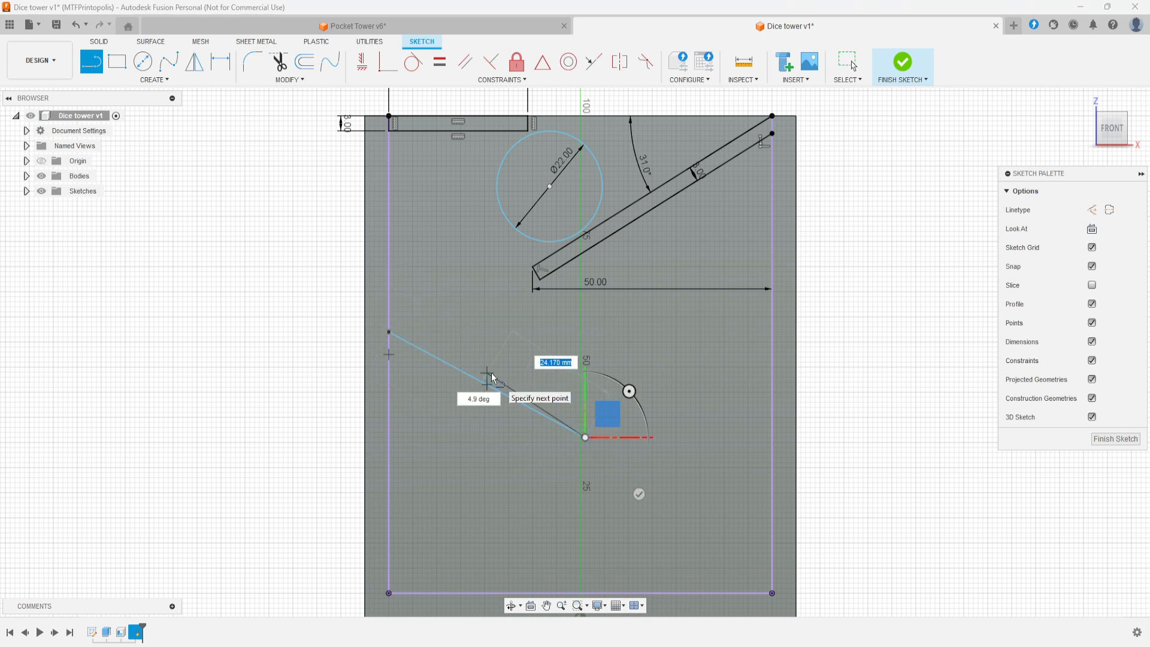
pyautogui.press('Escape')
# Dimension the sloping line's upper endpoint 44 mm below the underside of the 29 x 3 mm rectangle
pyautogui.press('d')
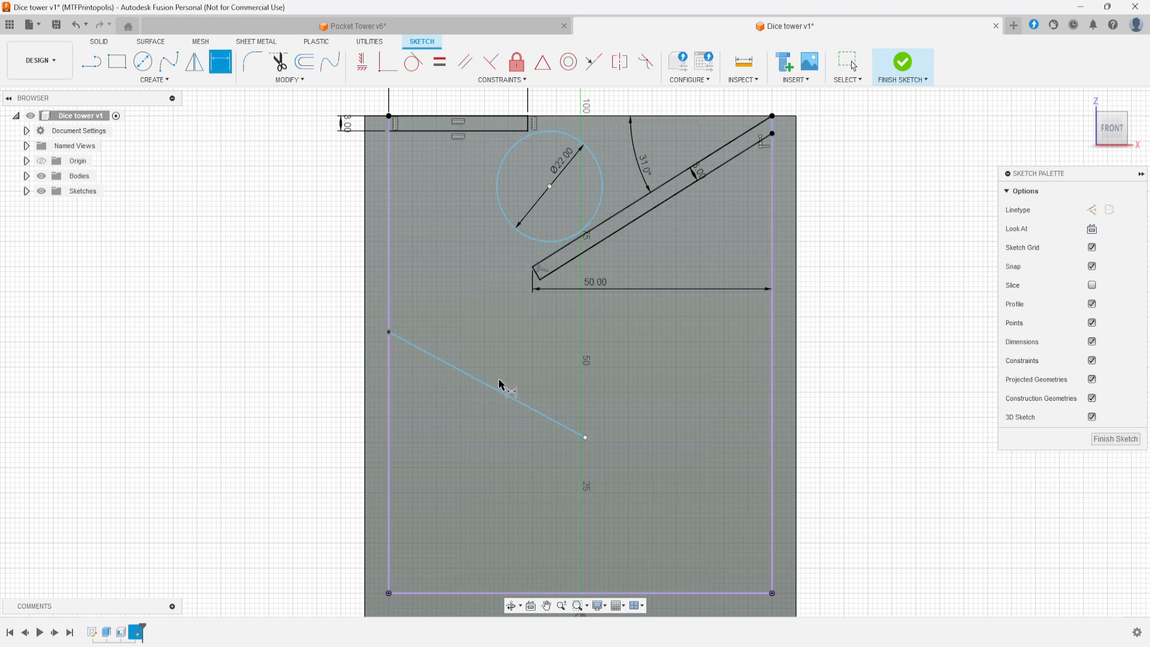
pyautogui.click(393, 324)
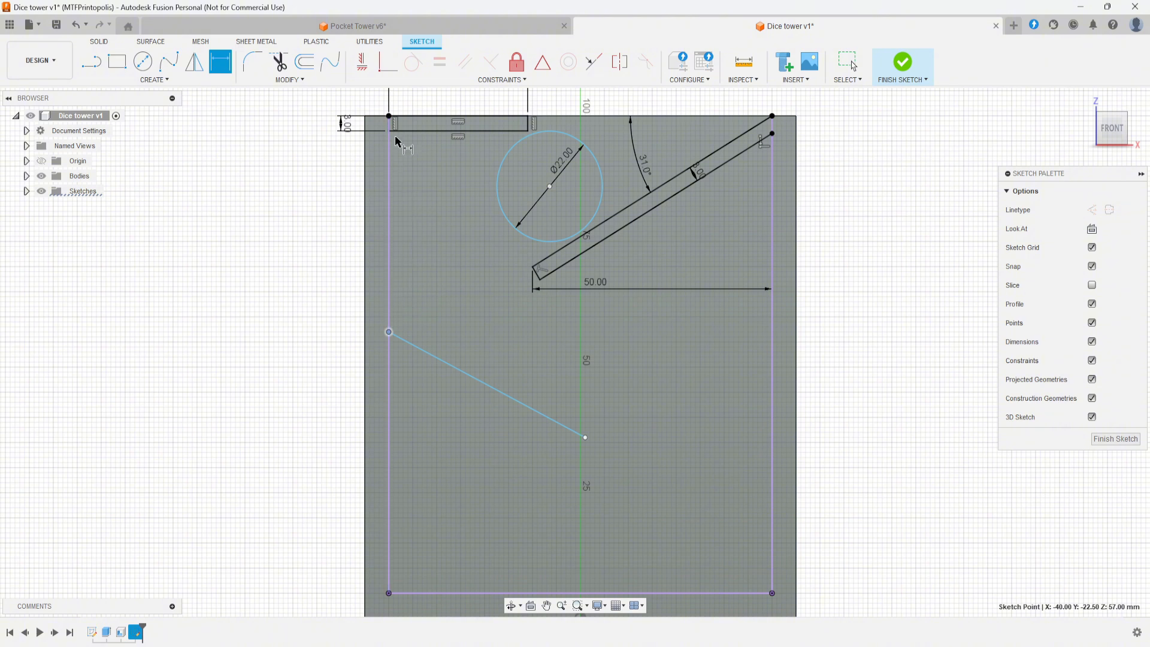
pyautogui.click(398, 132)
pyautogui.click(424, 219)
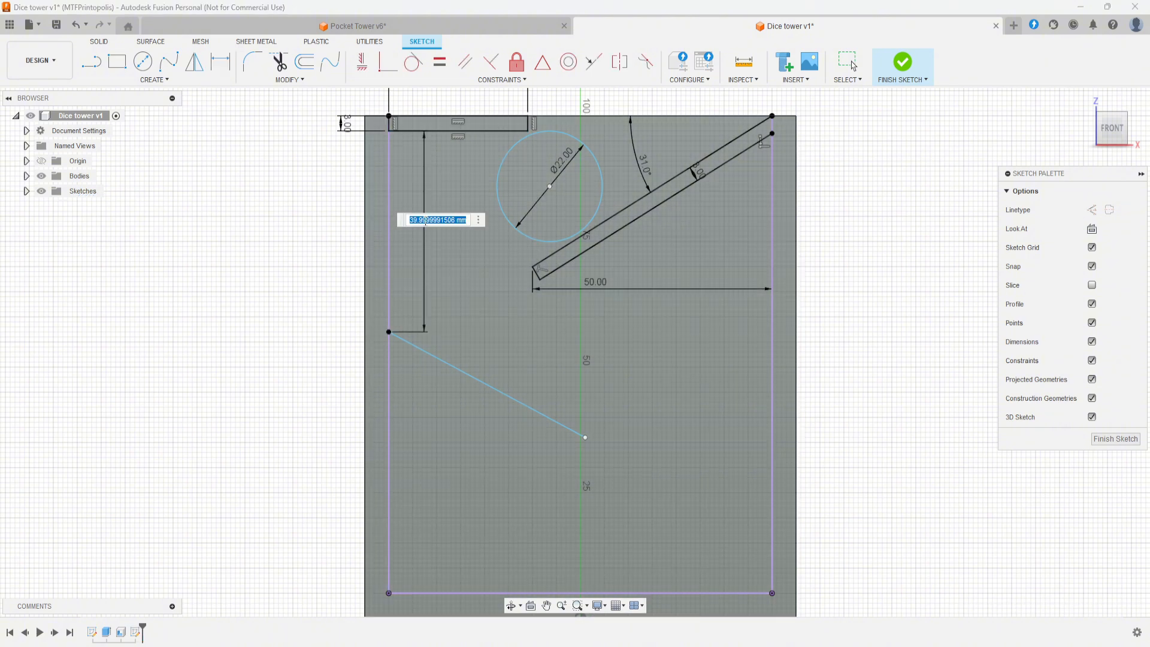
pyautogui.write('44')
pyautogui.press('Return')
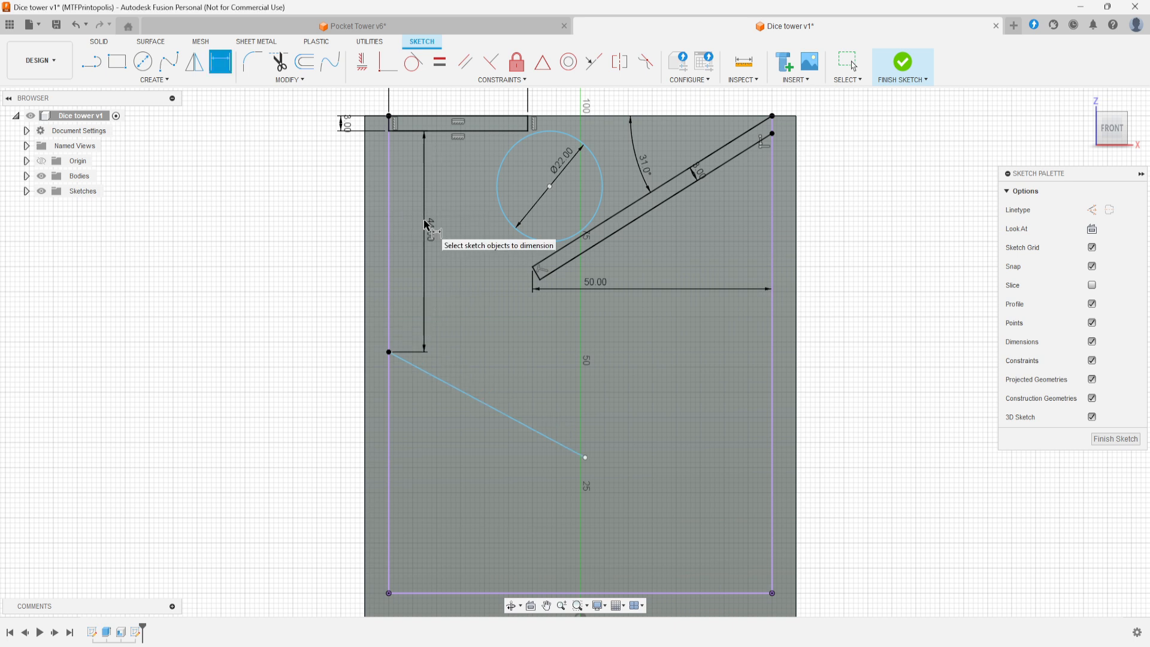
# Dimension the sloping line's lower endpoint 50 mm horizontally from the left projected edge
pyautogui.click(586, 459)
pyautogui.click(389, 451)
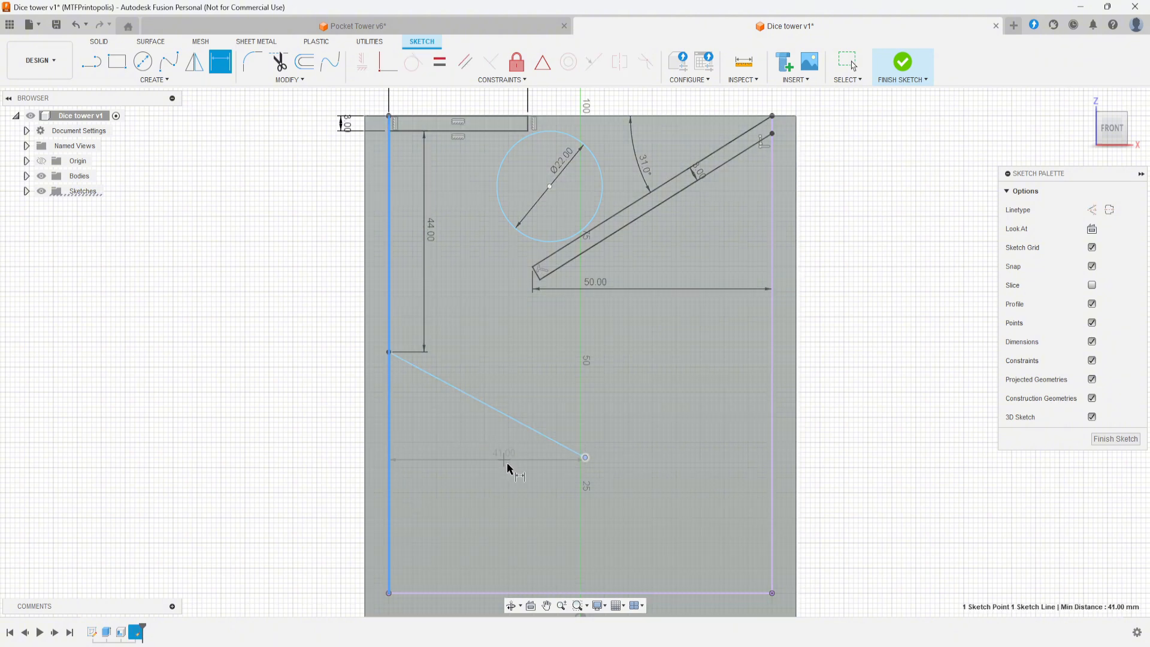
pyautogui.click(506, 476)
pyautogui.write('50')
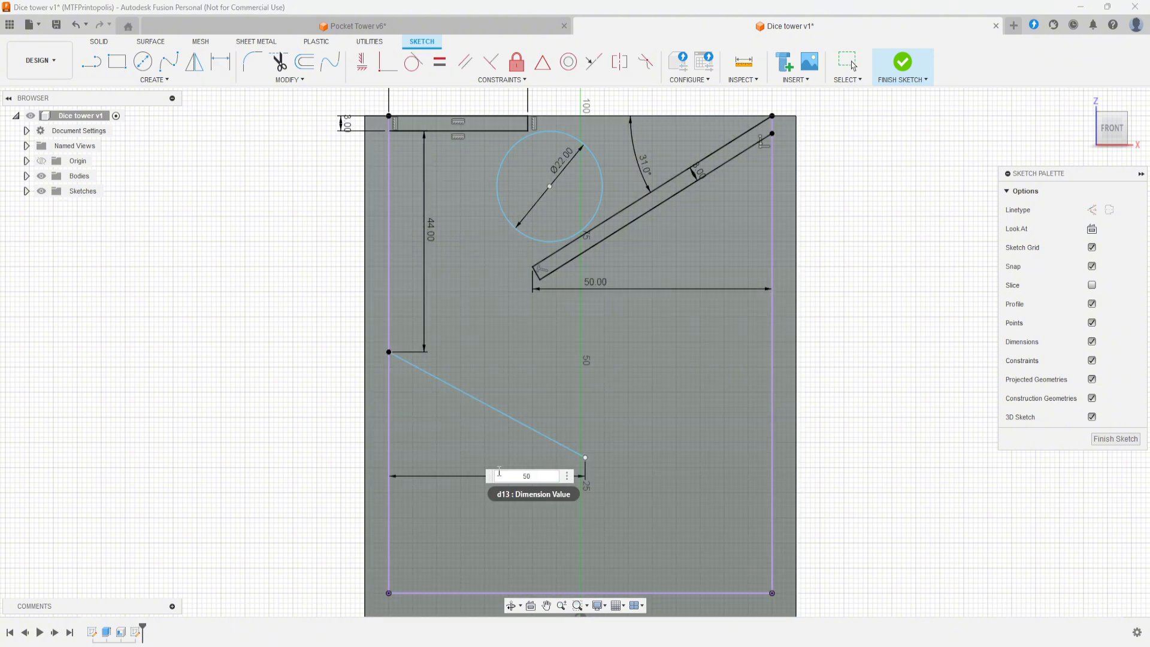
pyautogui.press('Return')
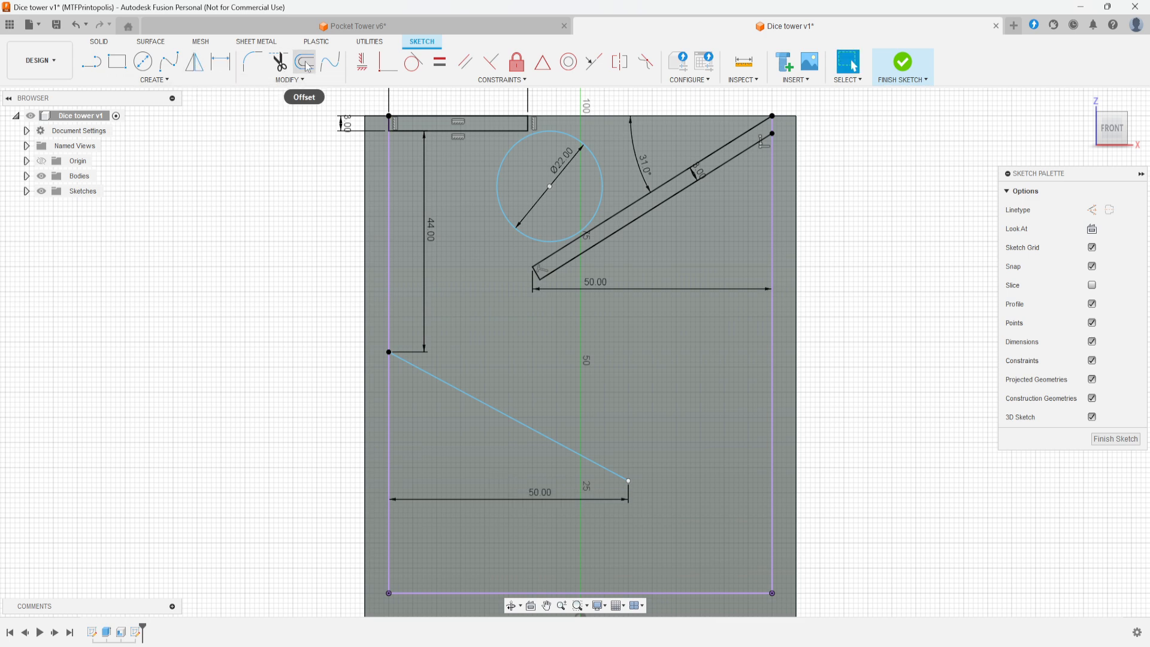
# Offset the lower sloping line 3 mm downward to give the second ramp its thickness
pyautogui.click(305, 62)
pyautogui.click(526, 426)
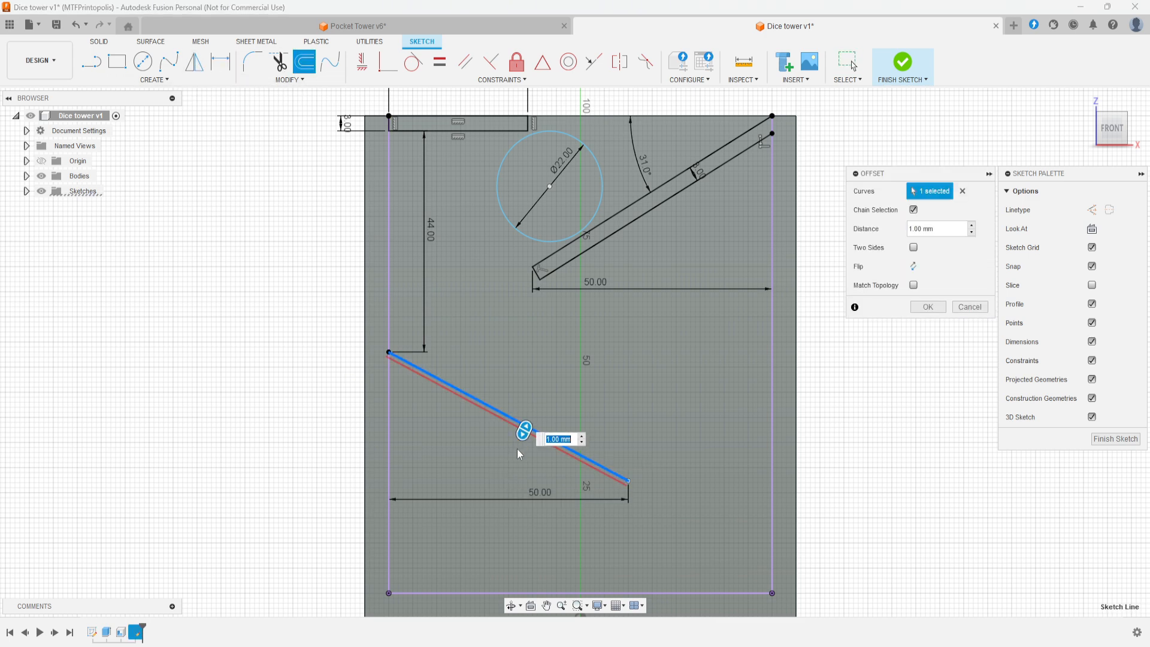
pyautogui.write('3')
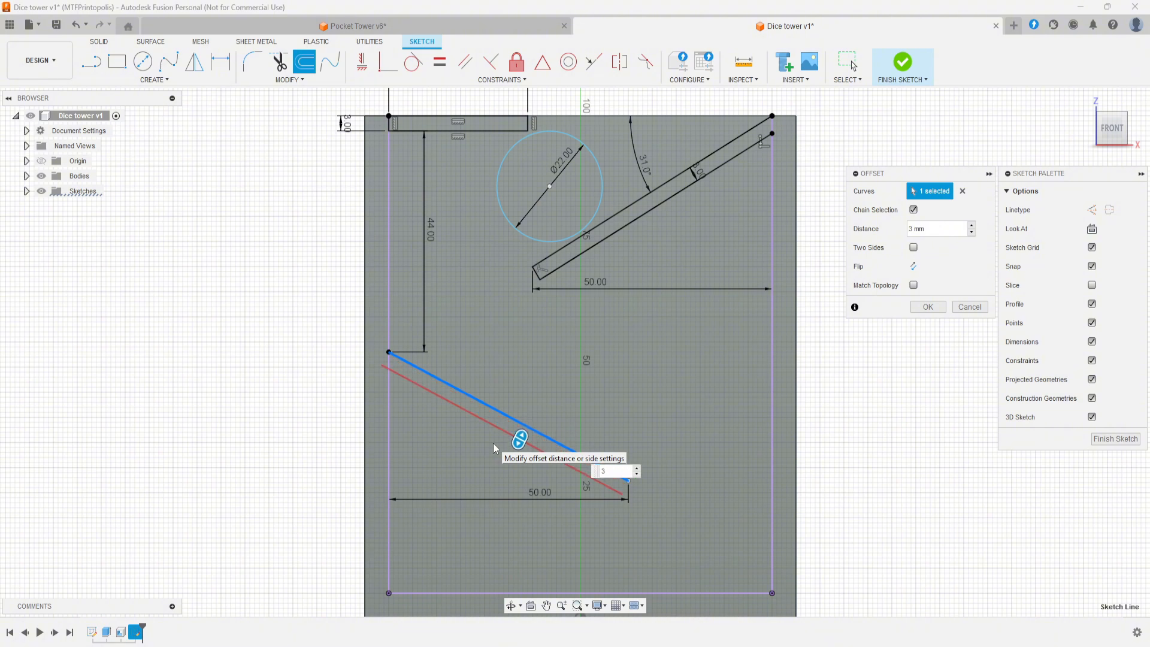
pyautogui.press('Return')
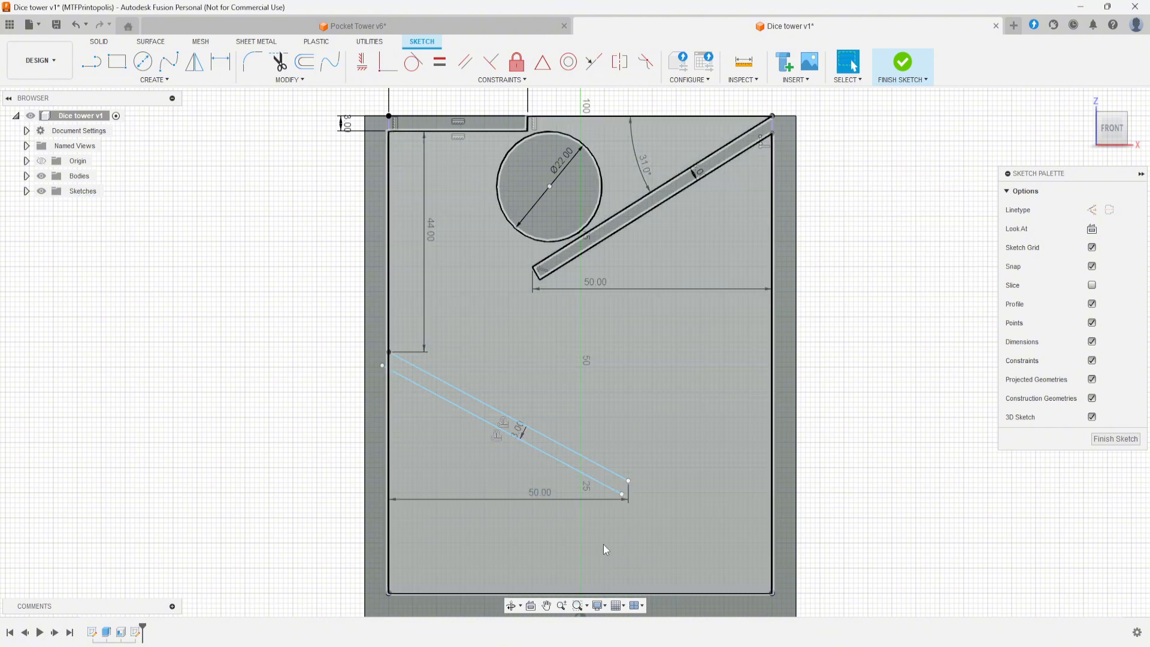
# Draw two vertical lines from the lower ends of the sloping lines down to the projected bottom edge
pyautogui.click(91, 62)
pyautogui.click(628, 481)
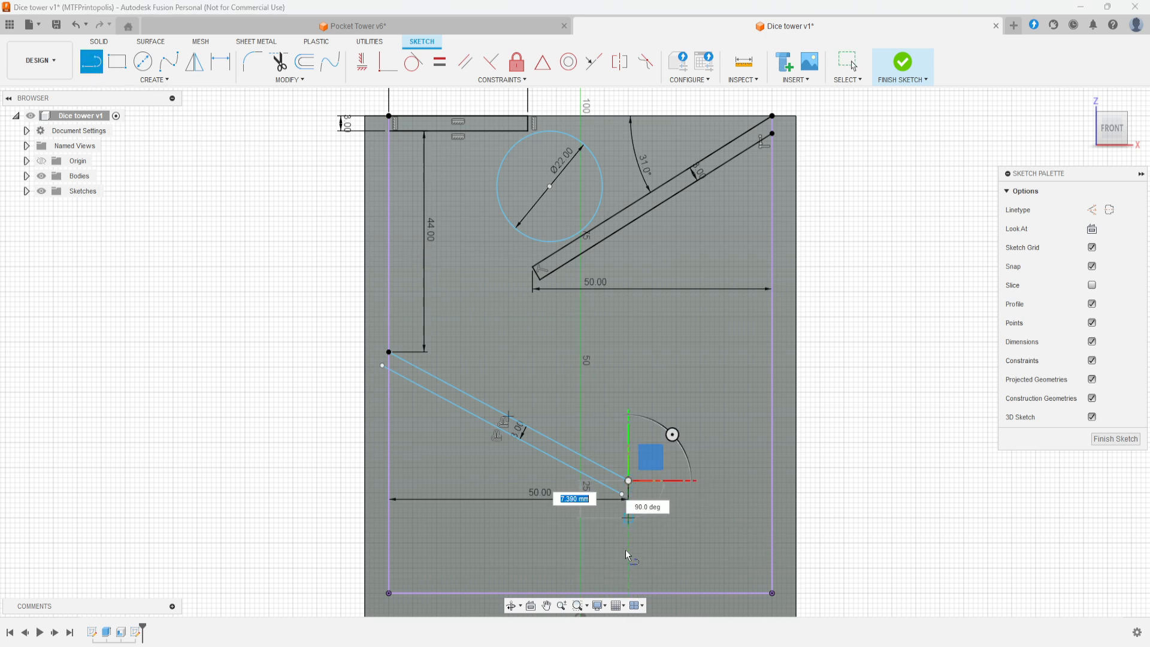
pyautogui.click(628, 593)
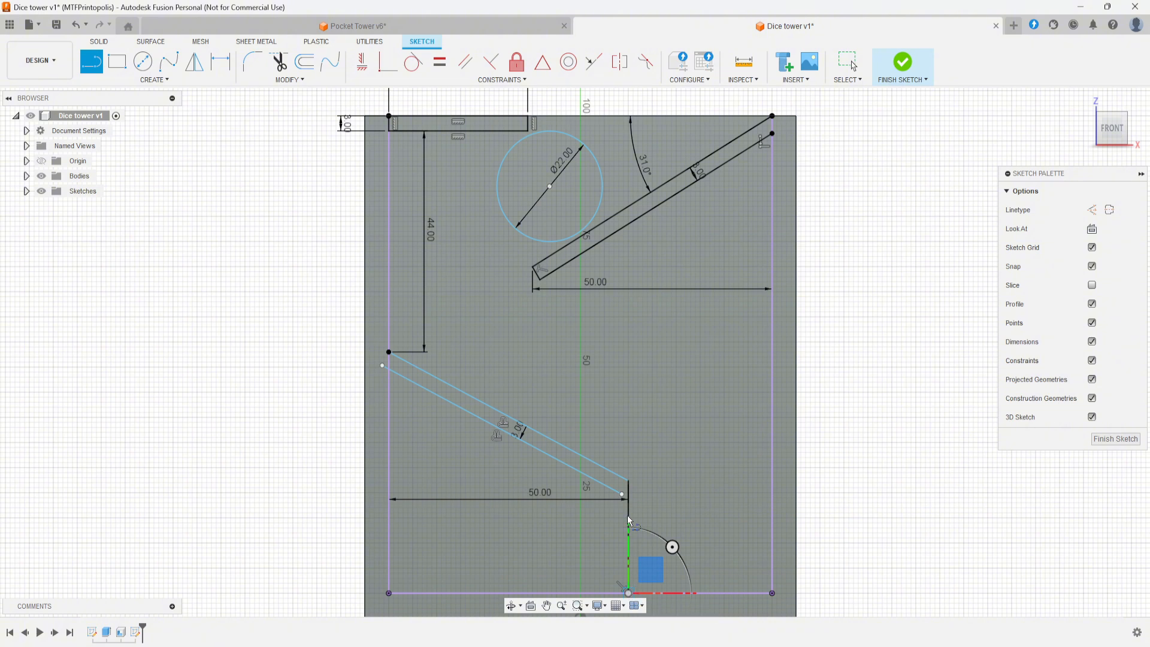
pyautogui.click(622, 493)
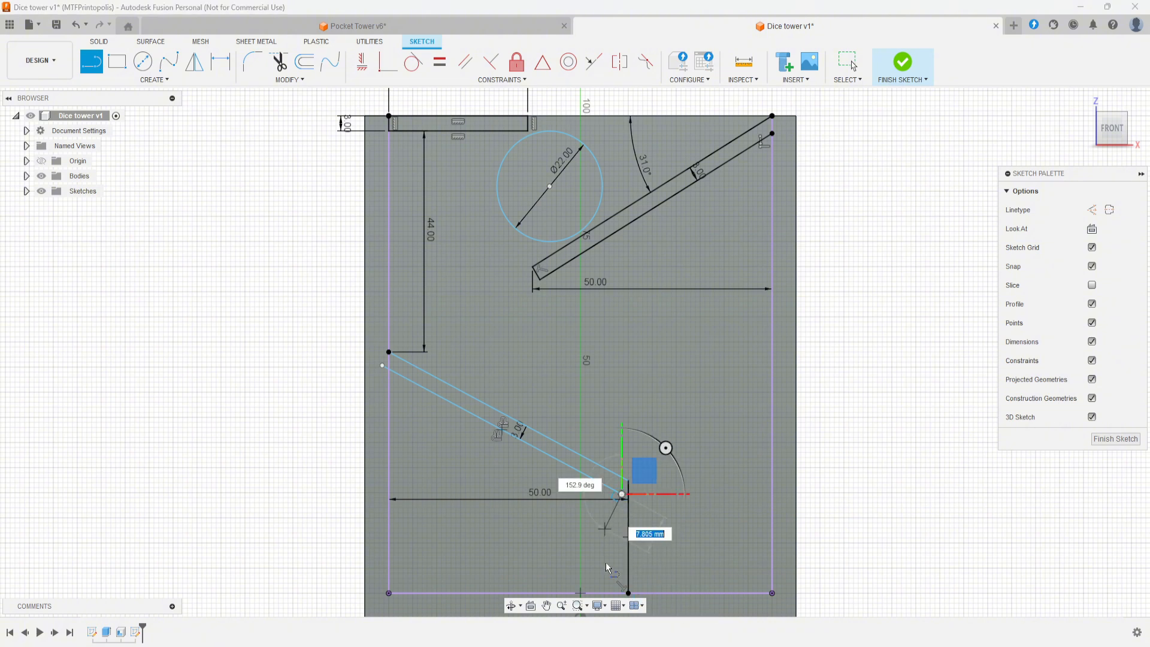
pyautogui.click(622, 592)
pyautogui.press('Escape')
# Dimension the spacing between the two vertical lines under the second ramp as 3 mm
pyautogui.moveTo(623, 591); pyautogui.dragTo(650, 513, button='middle')
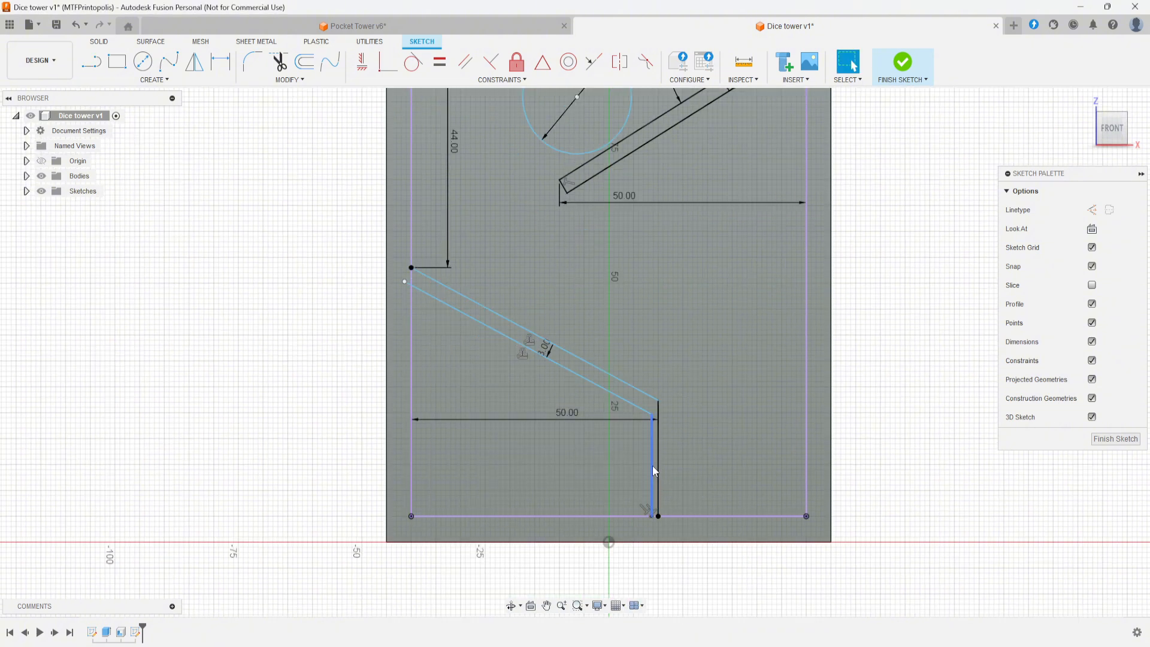
pyautogui.press('d')
pyautogui.click(653, 470)
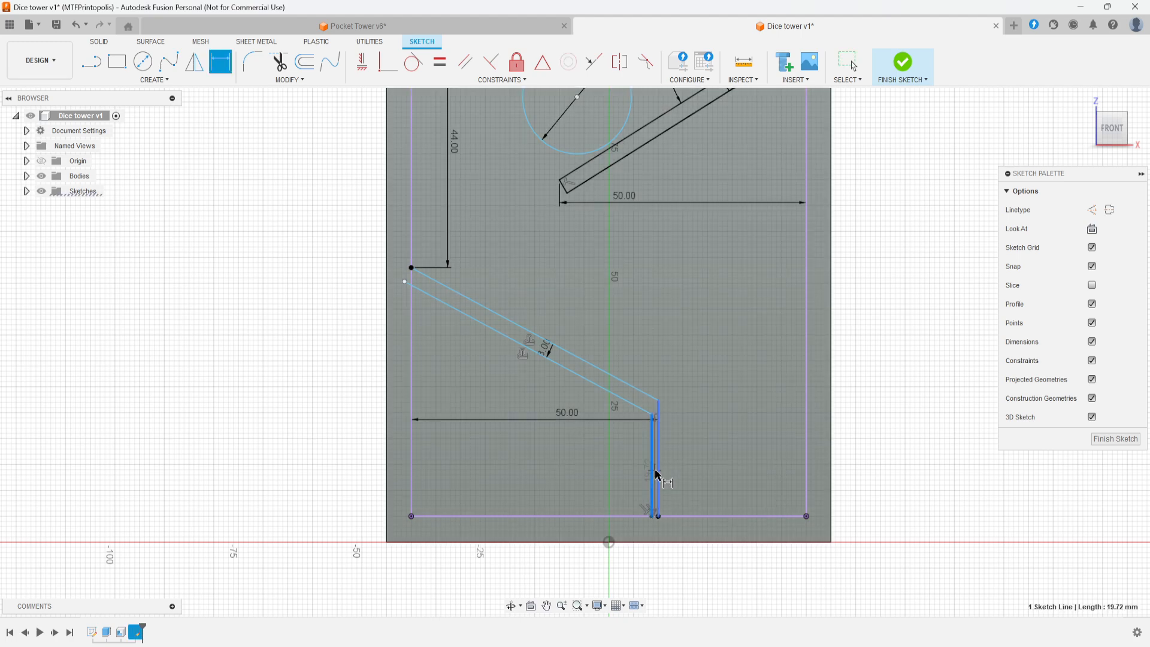
pyautogui.click(626, 465)
pyautogui.press('BackSpace')
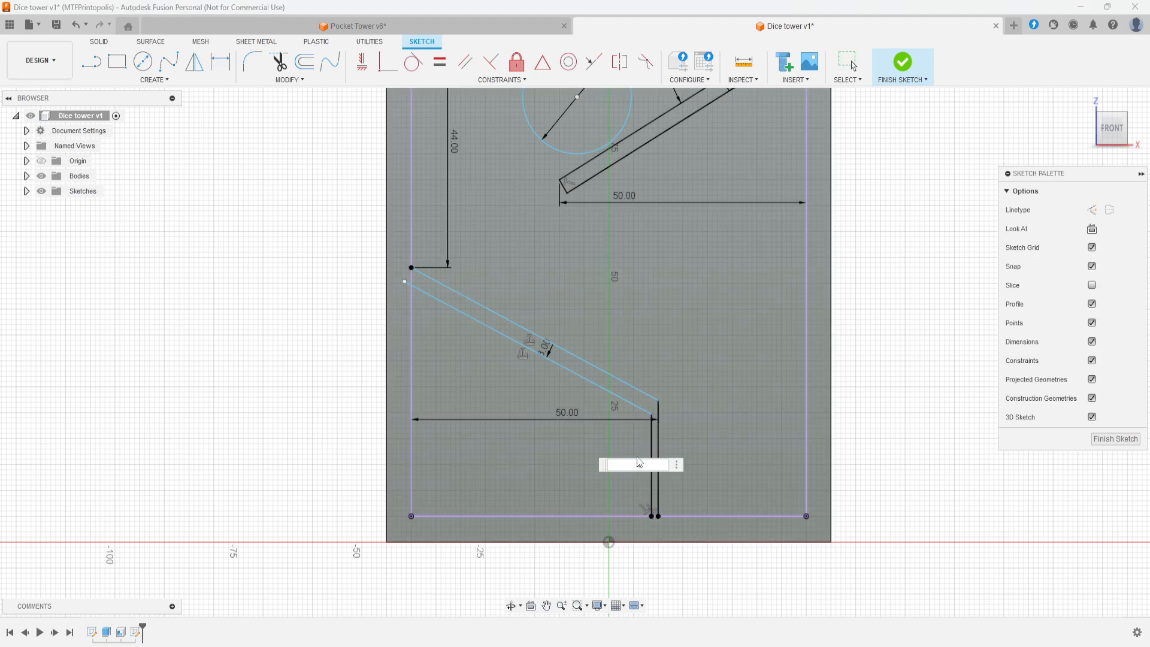
pyautogui.write('3')
pyautogui.press('Return')
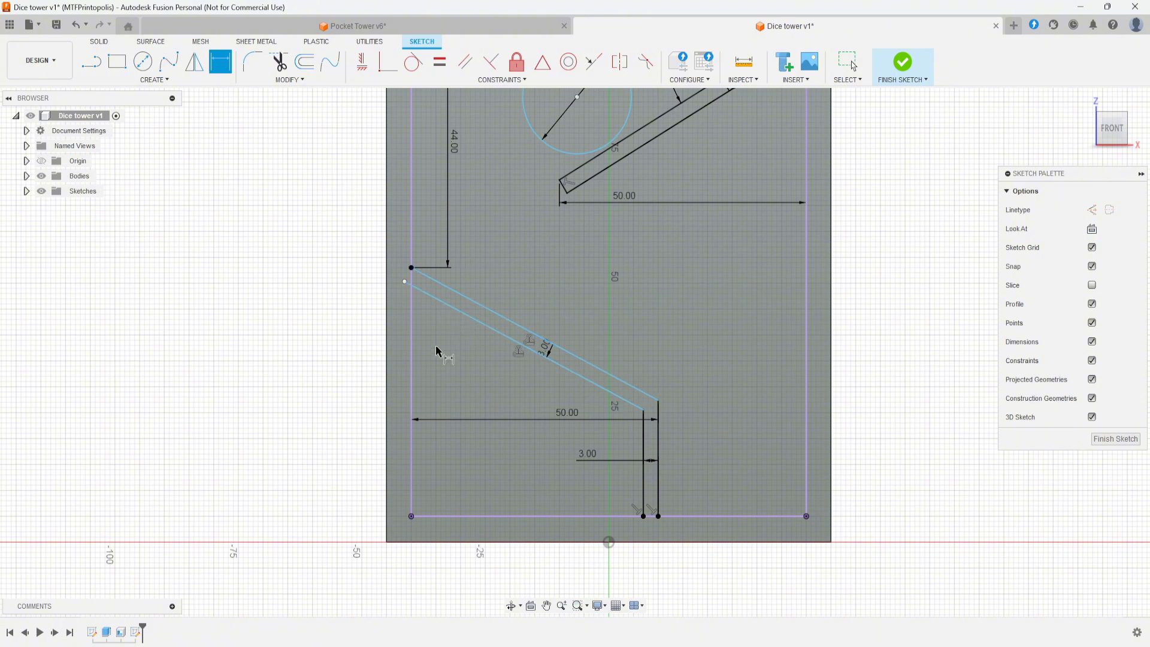
# Trim the end of the second ramp's offset line that extends past the left projected edge
pyautogui.click(279, 61)
pyautogui.scroll(5, 378, 326)
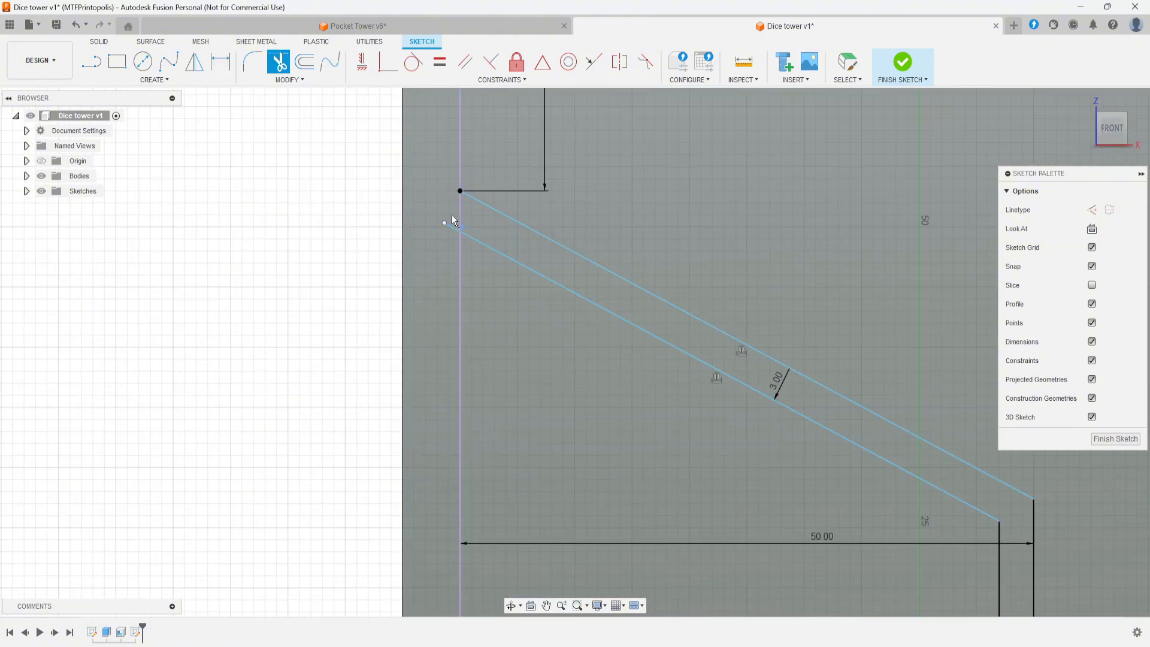
pyautogui.click(450, 225)
pyautogui.scroll(-8, 526, 353)
pyautogui.moveTo(679, 408)
pyautogui.mouseDown(button='middle')
pyautogui.moveTo(776, 406)
pyautogui.moveTo(675, 407)
pyautogui.mouseUp(button='middle')
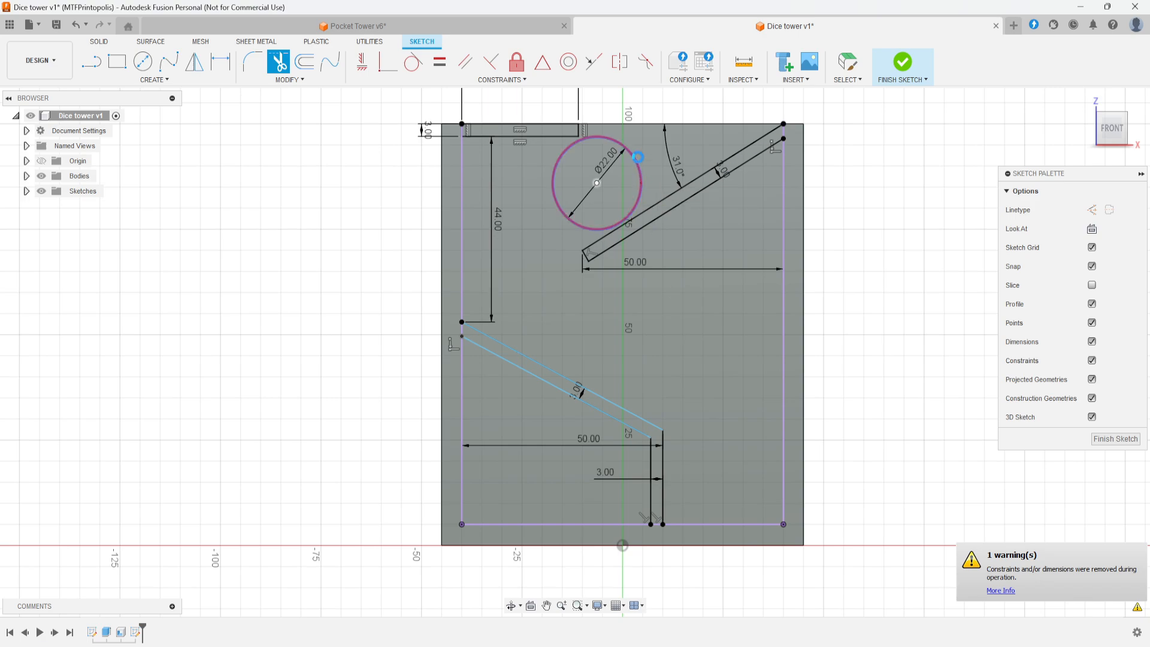
pyautogui.press('Escape')
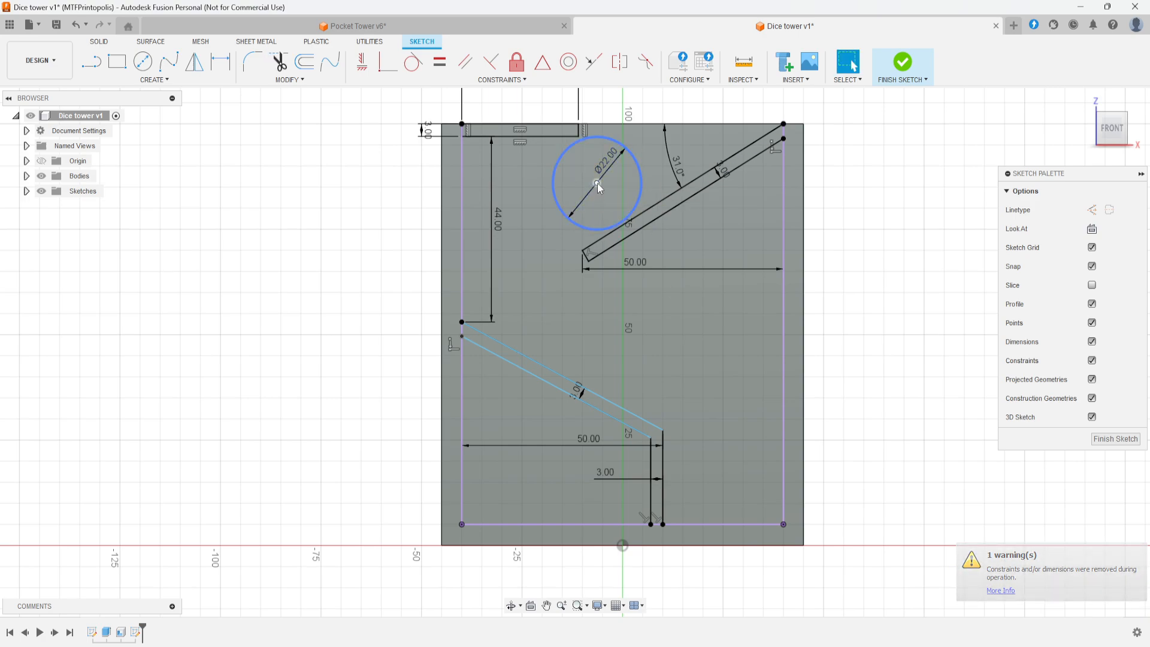
# Move the 22 mm circle through the gap between the two ramps to check the dice clearance
pyautogui.moveTo(597, 183)
pyautogui.mouseDown()
pyautogui.moveTo(519, 282)
pyautogui.moveTo(710, 390)
pyautogui.moveTo(686, 365)
pyautogui.moveTo(558, 315)
pyautogui.mouseUp()
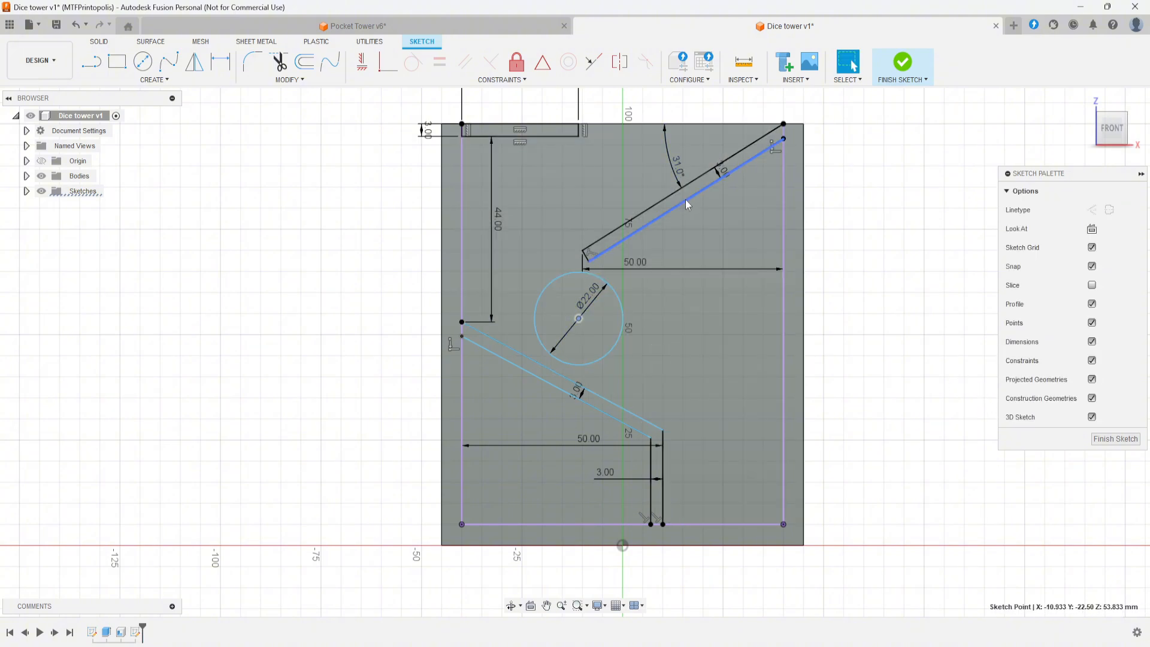
pyautogui.moveTo(580, 318)
pyautogui.mouseDown()
pyautogui.moveTo(647, 347)
pyautogui.moveTo(722, 415)
pyautogui.moveTo(720, 477)
pyautogui.moveTo(611, 187)
pyautogui.moveTo(640, 160)
pyautogui.moveTo(581, 186)
pyautogui.moveTo(506, 268)
pyautogui.moveTo(606, 335)
pyautogui.moveTo(736, 464)
pyautogui.moveTo(723, 480)
pyautogui.moveTo(512, 254)
pyautogui.moveTo(522, 250)
pyautogui.mouseUp()
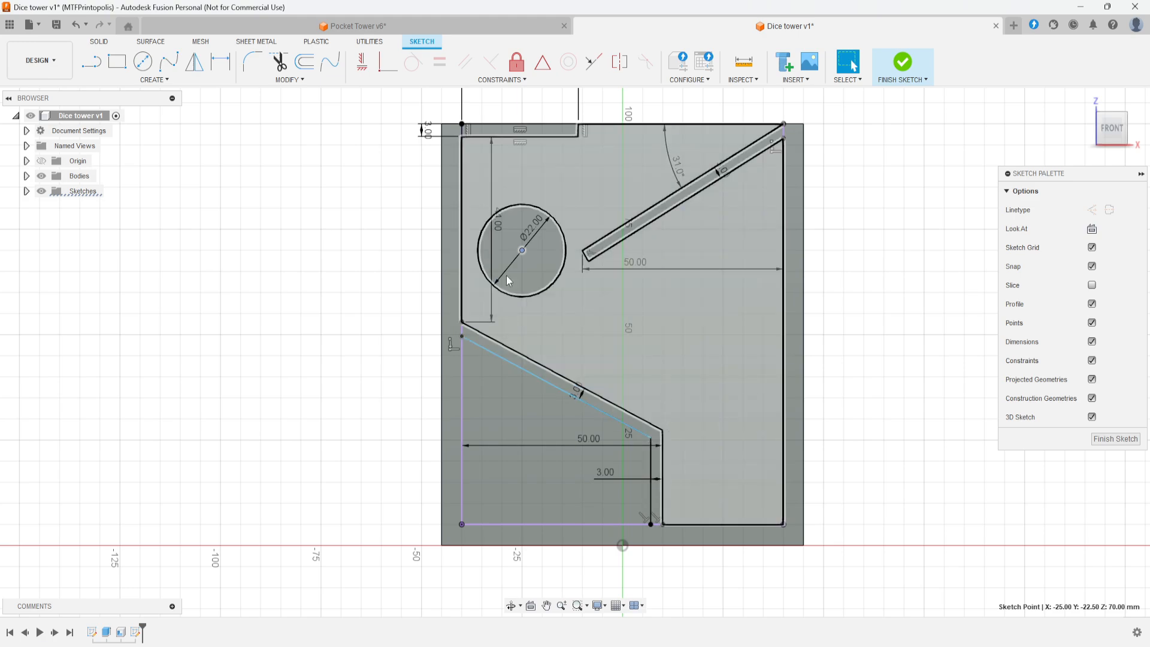
# Draw a vertical line up from the second ramp's lower corner and a horizontal line to the right projected edge, about 35 mm above the bottom edge
pyautogui.click(92, 63)
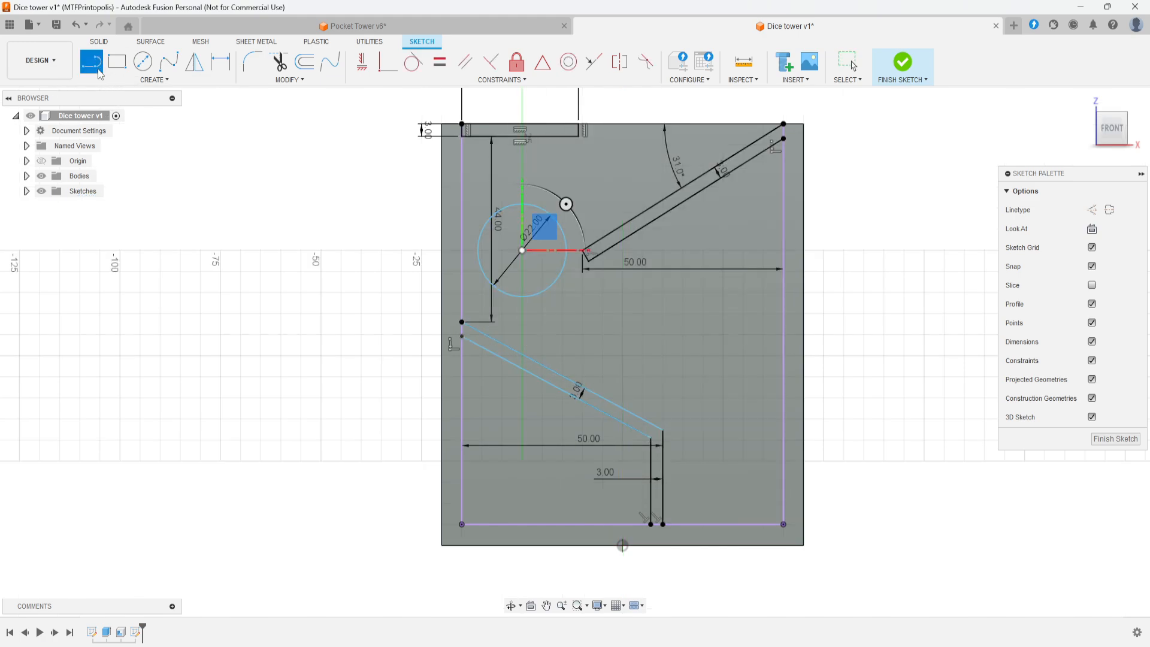
pyautogui.click(663, 431)
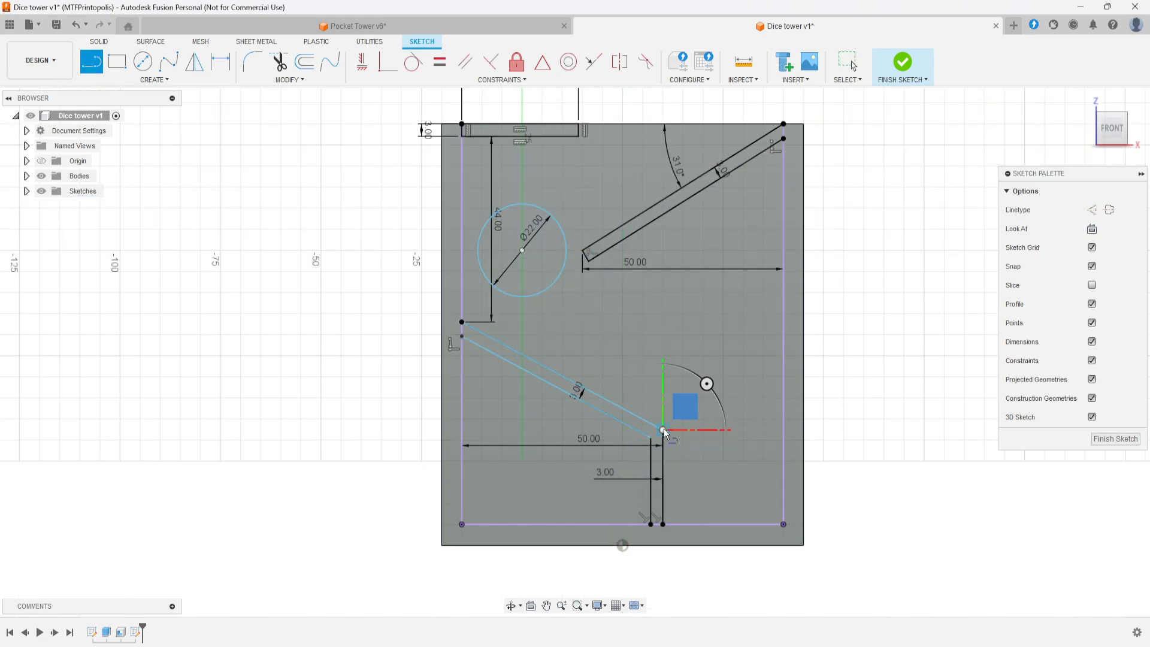
pyautogui.click(661, 376)
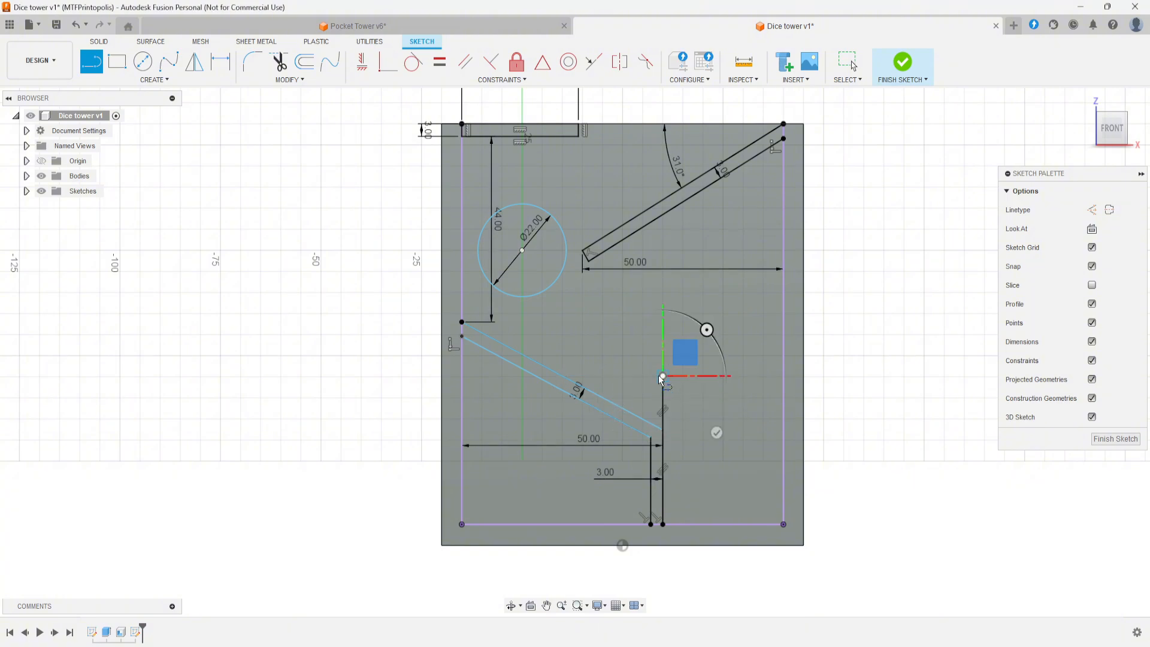
pyautogui.click(782, 376)
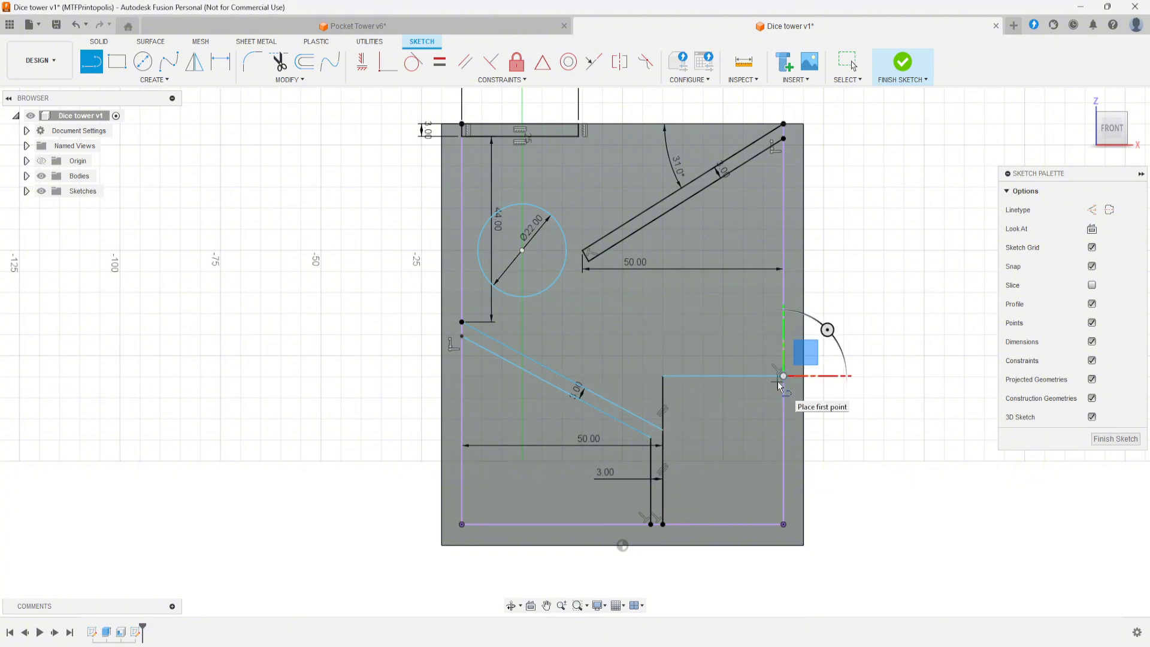
# Dimension the new horizontal line 32.5 mm above the projected bottom edge
pyautogui.press('d')
pyautogui.click(737, 376)
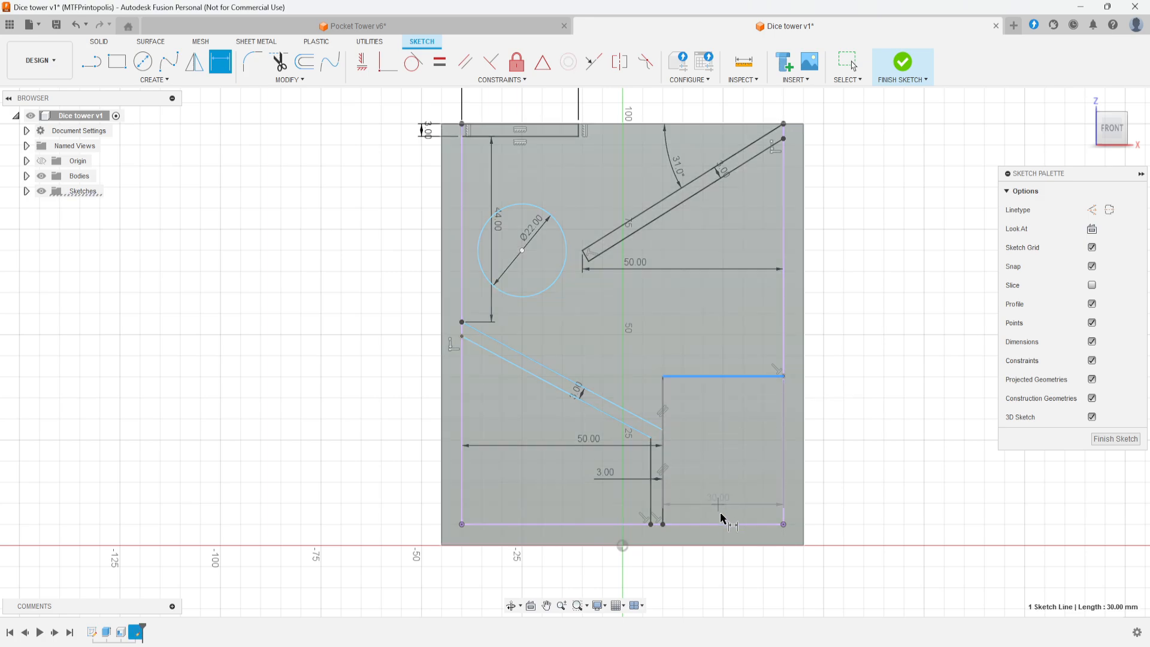
pyautogui.click(724, 524)
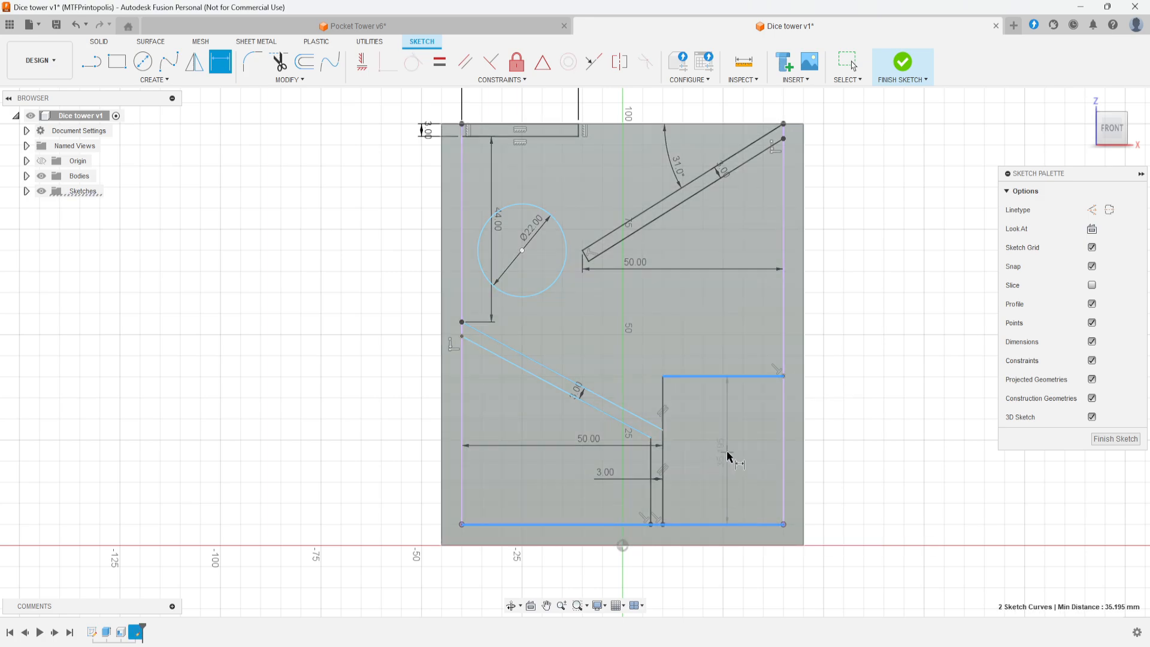
pyautogui.click(727, 451)
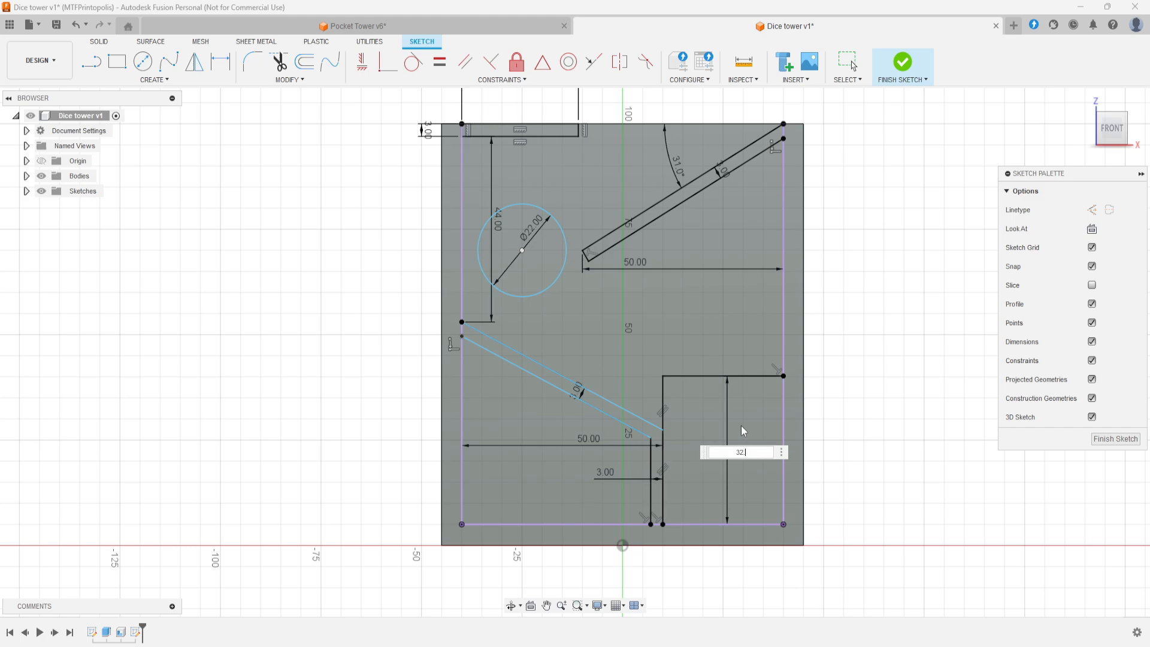
pyautogui.write('.5')
pyautogui.press('Return')
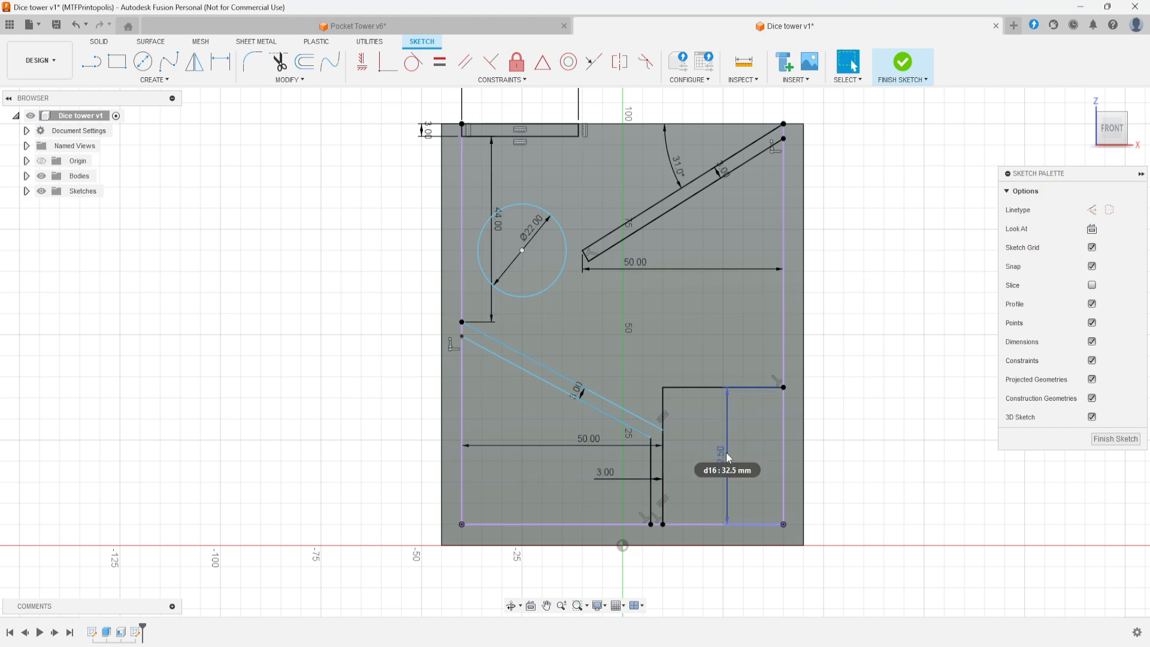
# Set the exit opening's height dimension to 32.4 mm and finish the sketch
pyautogui.doubleClick(728, 460)
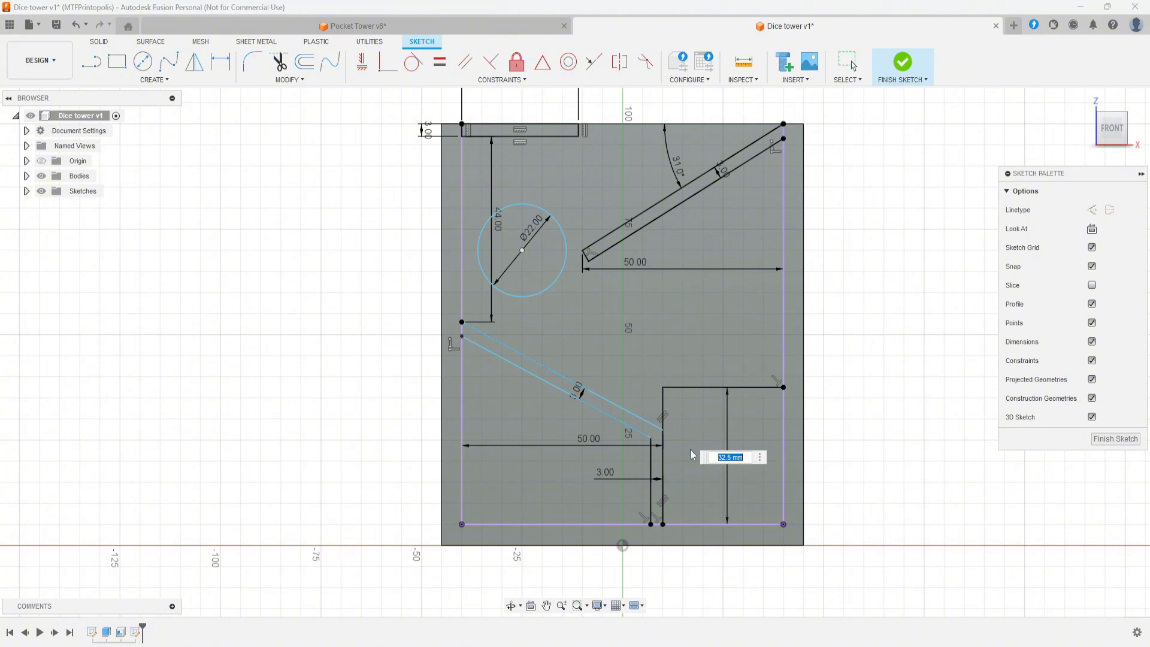
pyautogui.write('32.4')
pyautogui.press('Return')
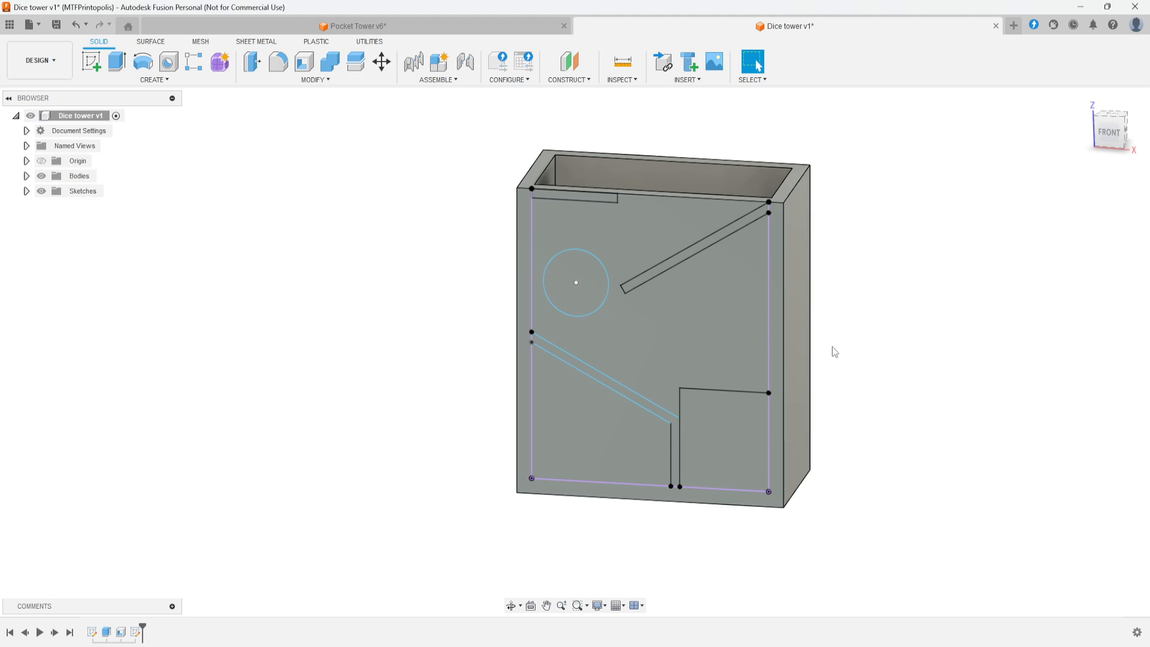
# Extrude the top strip and both ramp profiles to the inner face of the rear wall, joining them to the body
pyautogui.keyDown('shift'); pyautogui.moveTo(876, 337); pyautogui.dragTo(855, 347, button='middle'); pyautogui.keyUp('shift')
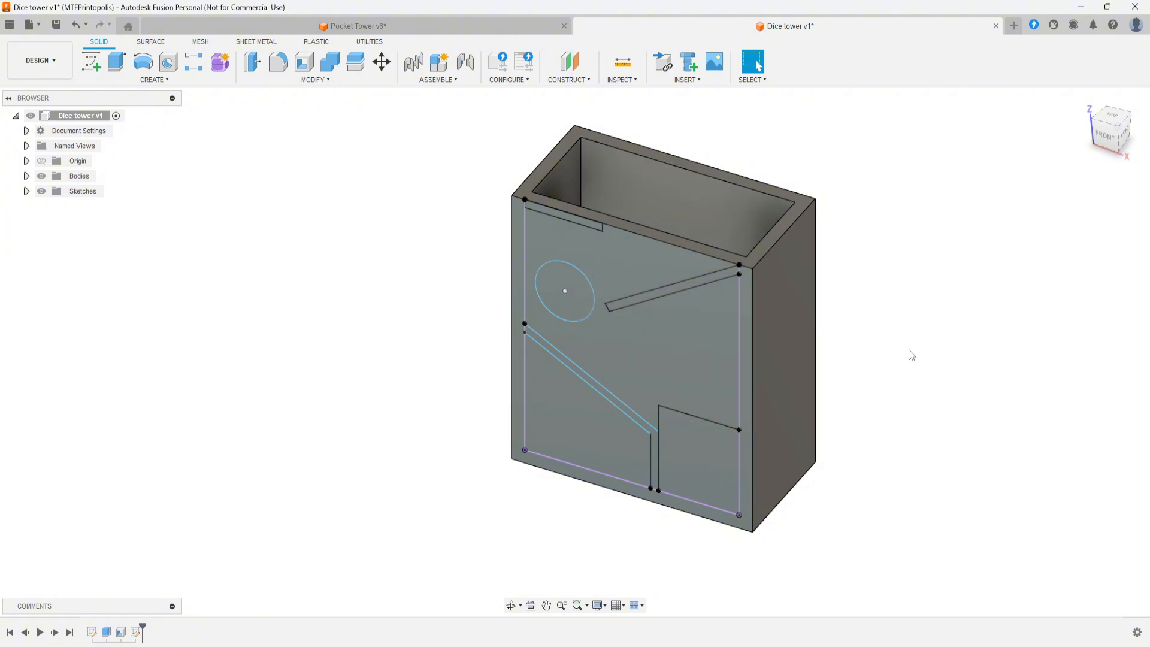
pyautogui.keyDown('shift'); pyautogui.moveTo(842, 385); pyautogui.dragTo(868, 362, button='middle'); pyautogui.keyUp('shift')
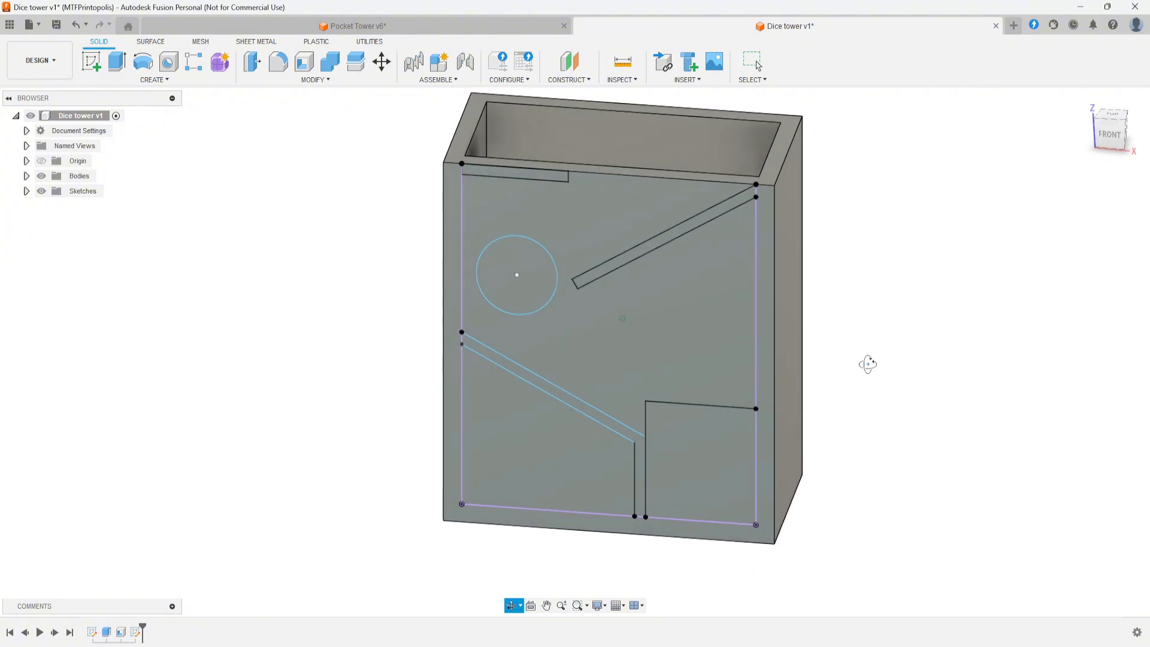
pyautogui.click(647, 247)
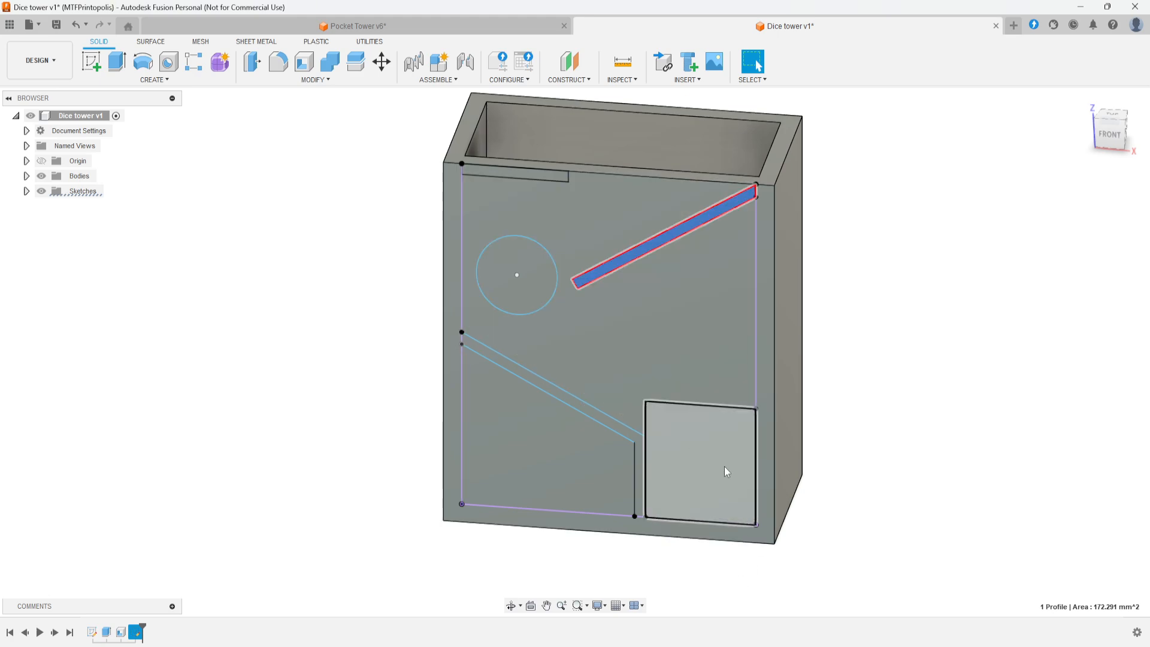
pyautogui.click(519, 175)
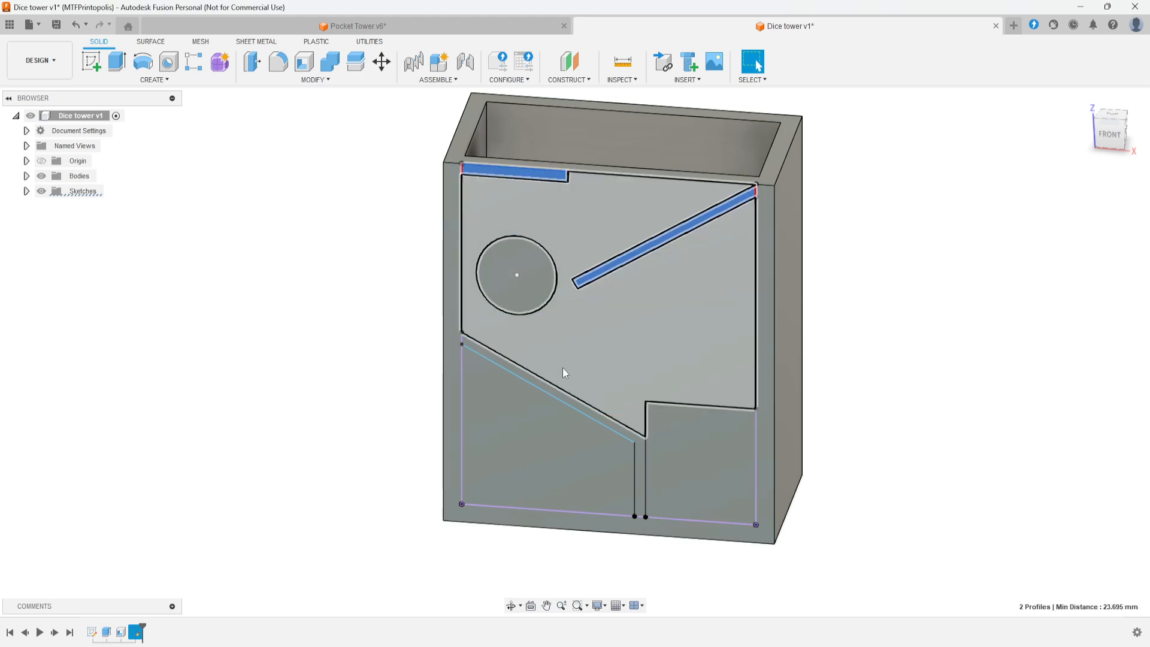
pyautogui.click(564, 400)
pyautogui.keyDown('shift'); pyautogui.moveTo(898, 385); pyautogui.dragTo(880, 364, button='middle'); pyautogui.keyUp('shift')
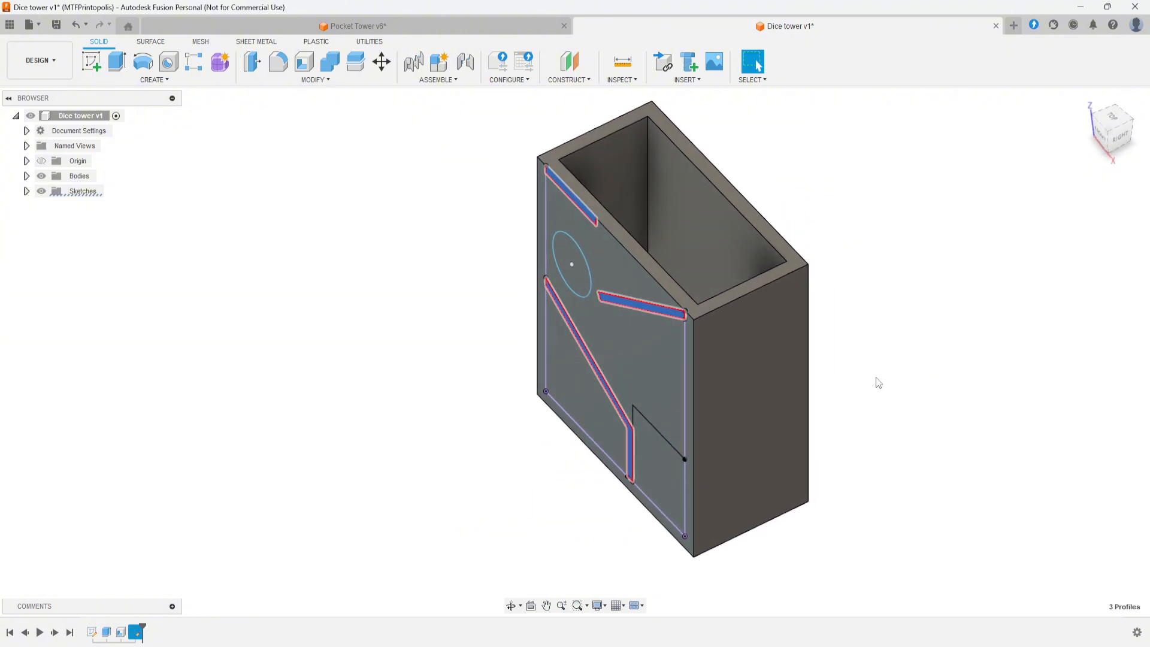
pyautogui.press('e')
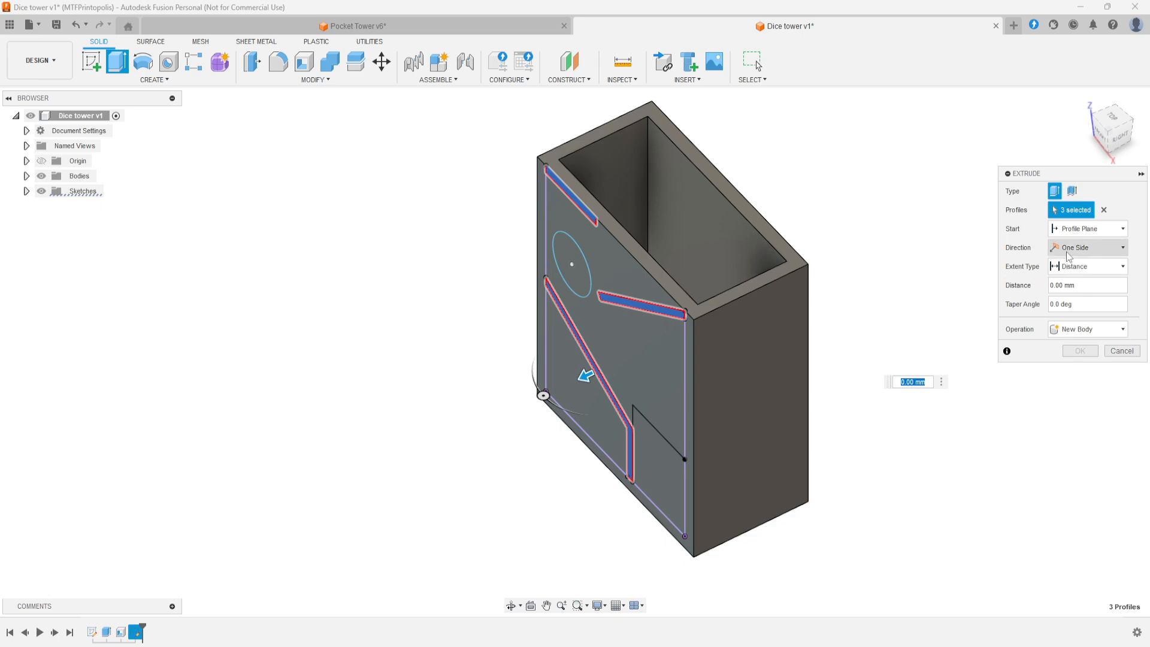
pyautogui.click(1097, 268)
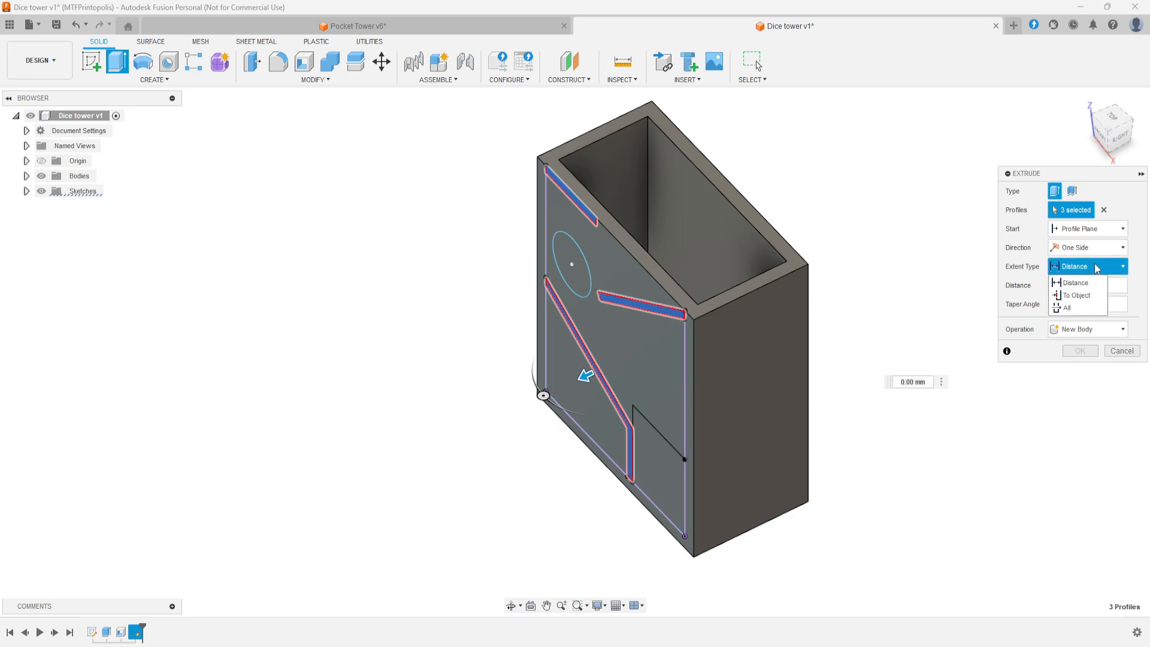
pyautogui.click(1073, 295)
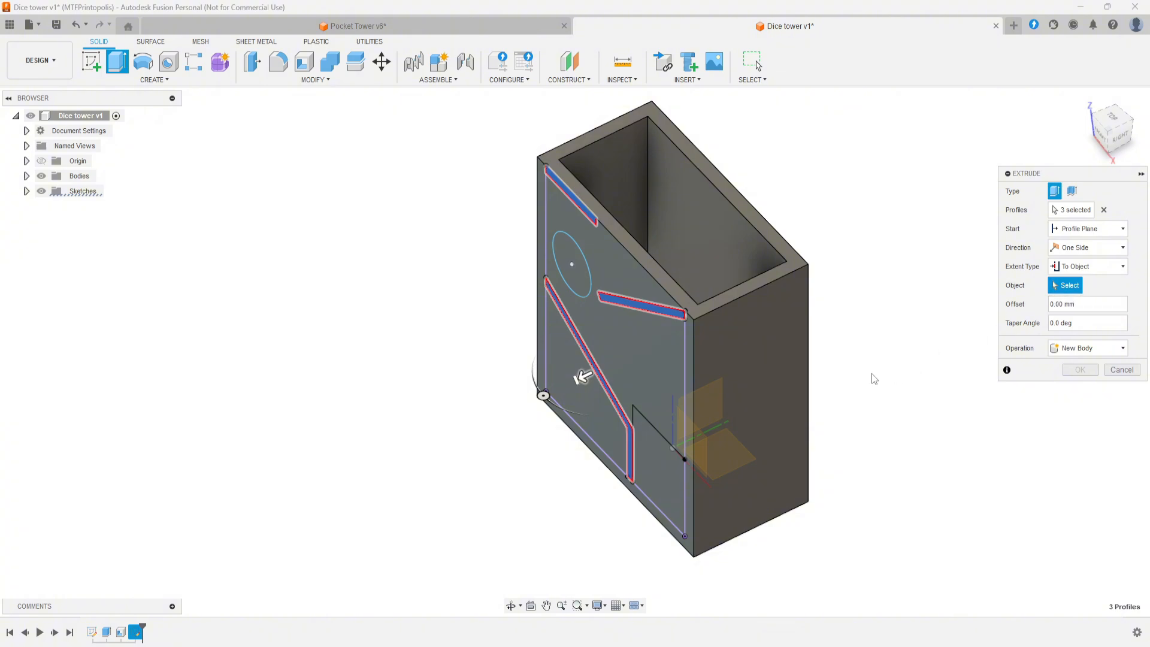
pyautogui.keyDown('shift'); pyautogui.moveTo(873, 377); pyautogui.dragTo(751, 257, button='middle'); pyautogui.keyUp('shift')
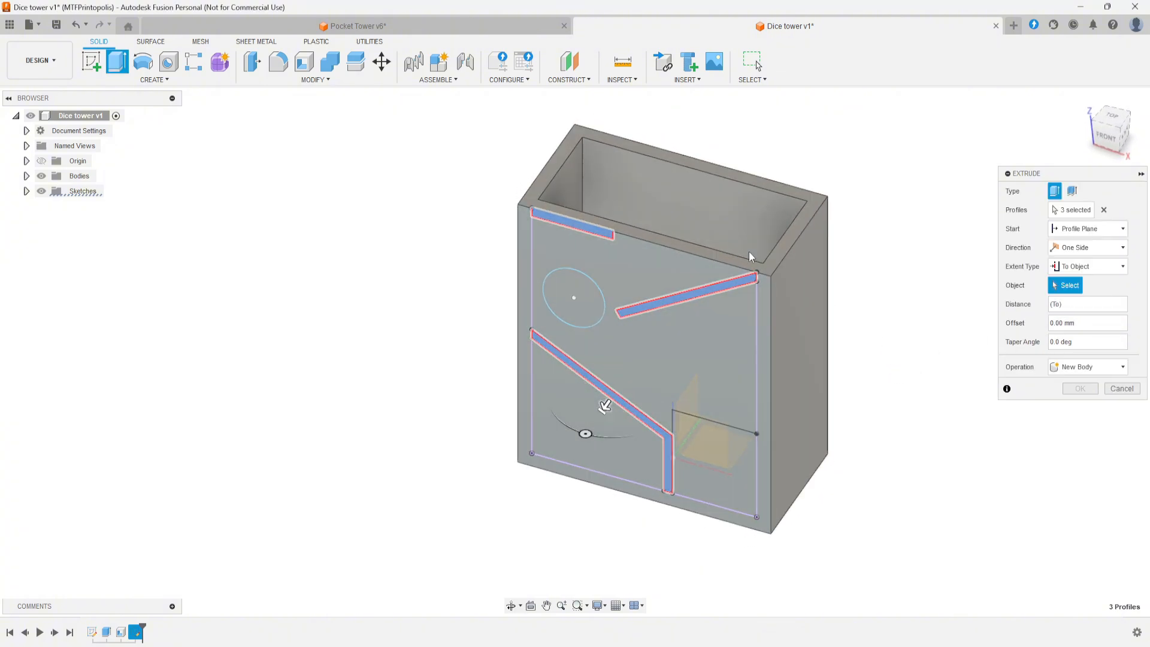
pyautogui.click(737, 218)
pyautogui.click(1088, 386)
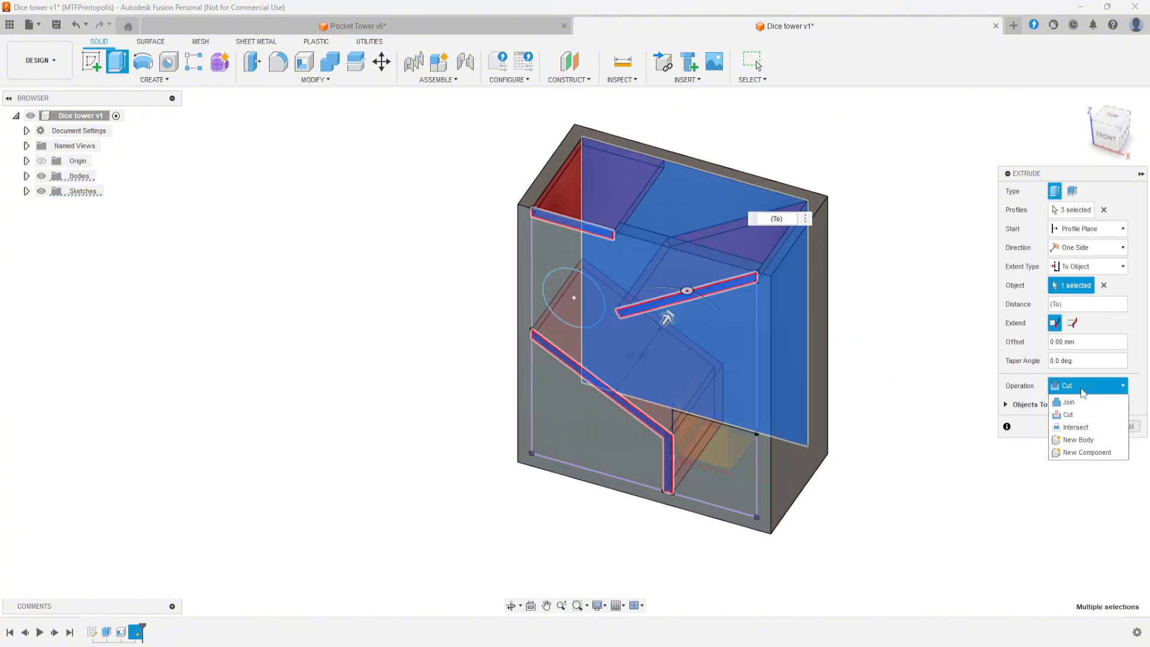
pyautogui.click(1070, 398)
pyautogui.click(1077, 408)
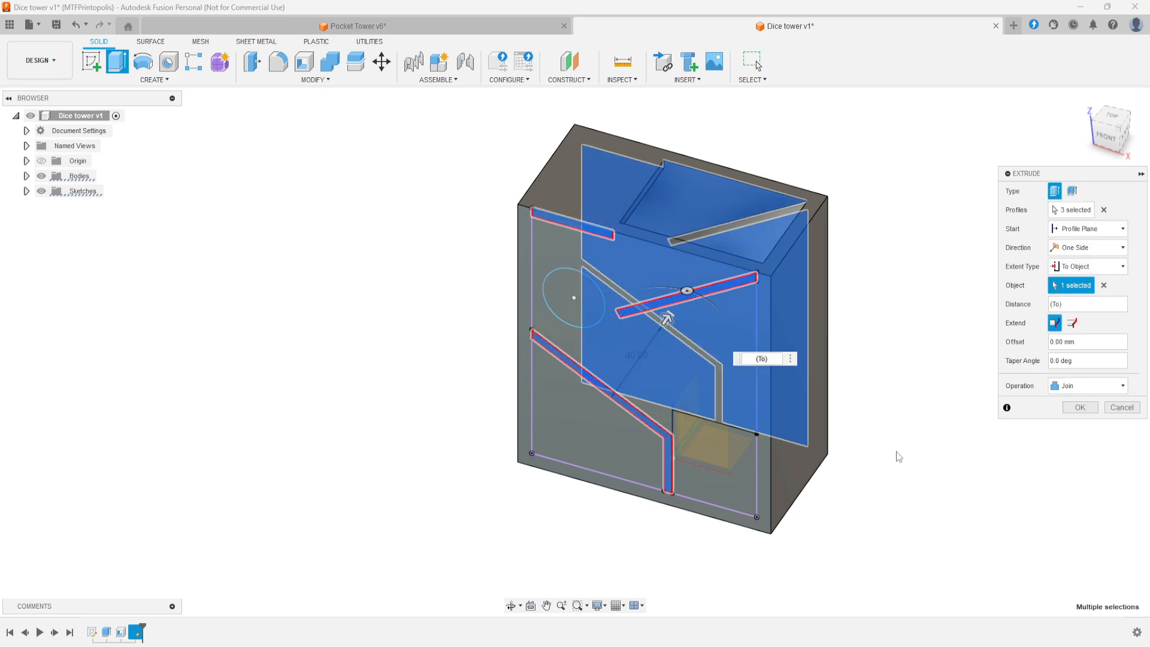
pyautogui.moveTo(898, 457)
pyautogui.keyDown('shift'); pyautogui.mouseDown(button='middle')
pyautogui.moveTo(881, 485)
pyautogui.moveTo(901, 443)
pyautogui.mouseUp(button='middle'); pyautogui.keyUp('shift')
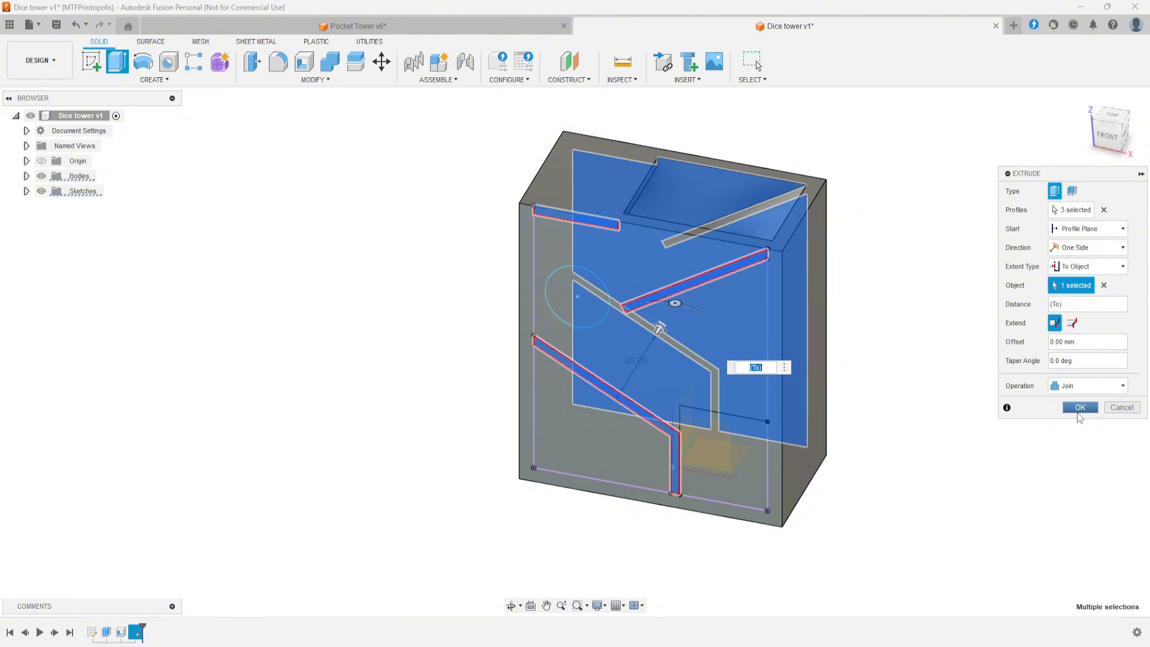
pyautogui.click(1079, 410)
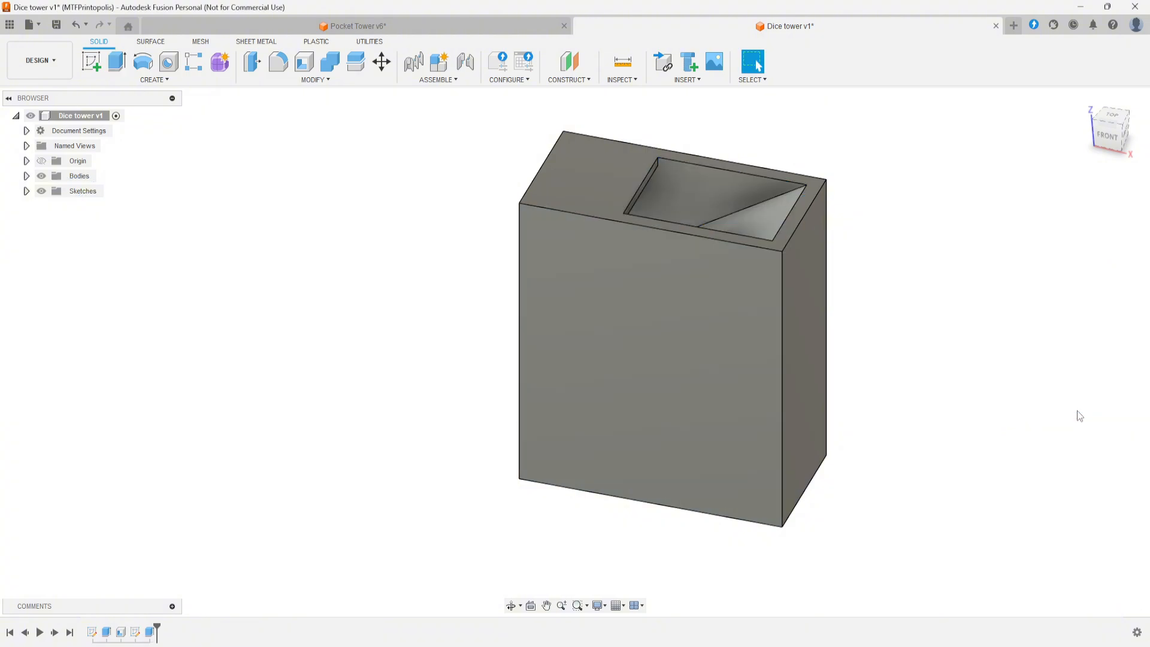
# Cut the exit opening from the bottom-right rectangular profile of Sketch3, extruding it to the inner face of the rear wall
pyautogui.keyDown('shift'); pyautogui.moveTo(933, 368); pyautogui.dragTo(591, 252, button='middle'); pyautogui.keyUp('shift')
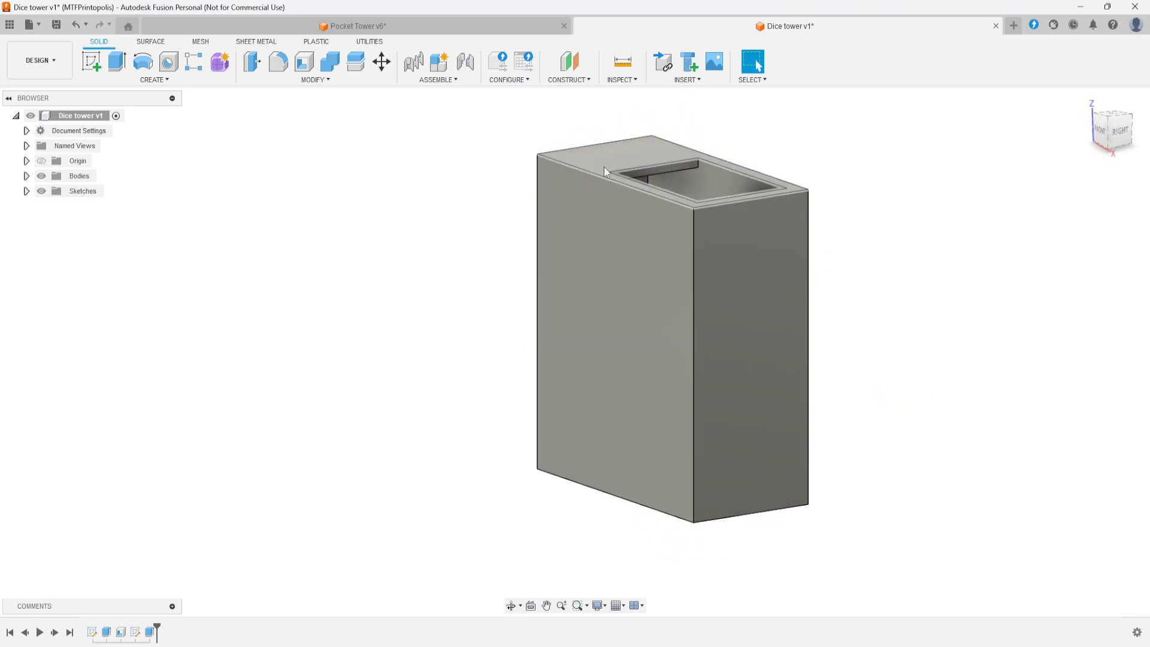
pyautogui.keyDown('shift'); pyautogui.moveTo(811, 318); pyautogui.dragTo(983, 413, button='middle'); pyautogui.keyUp('shift')
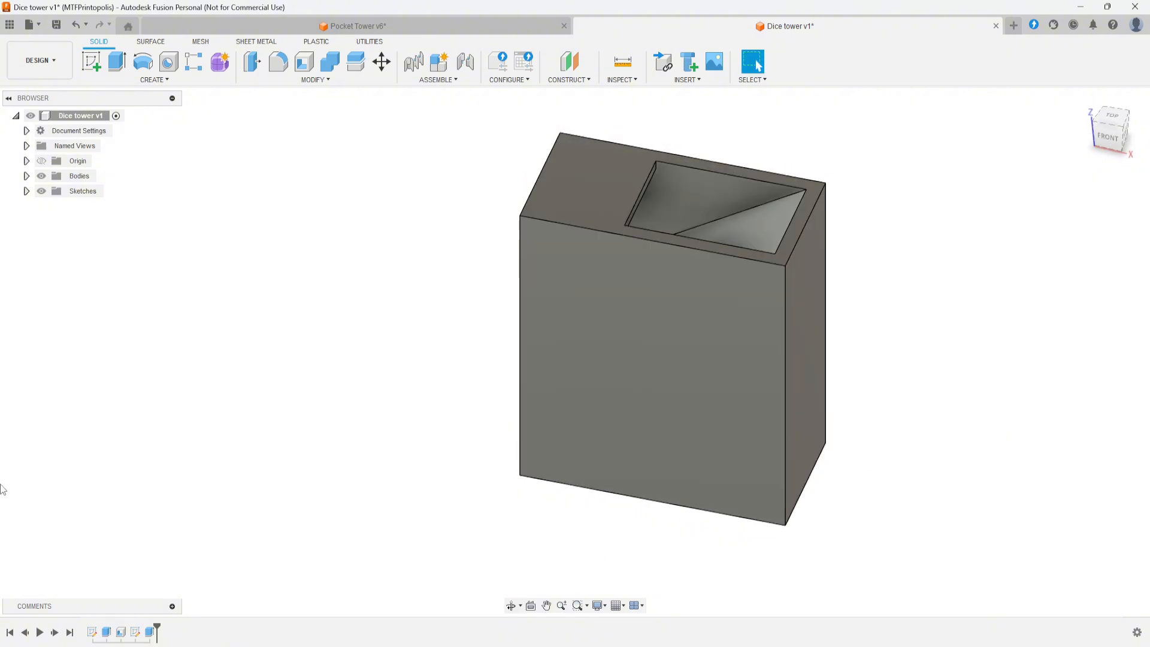
pyautogui.click(26, 191)
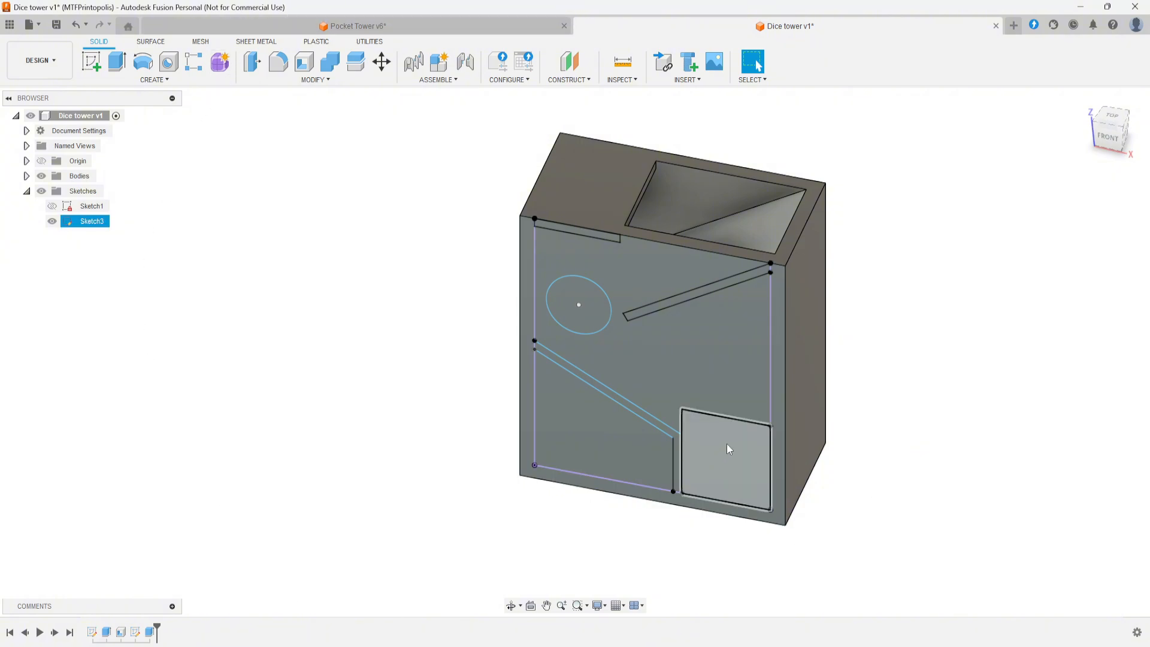
pyautogui.click(729, 449)
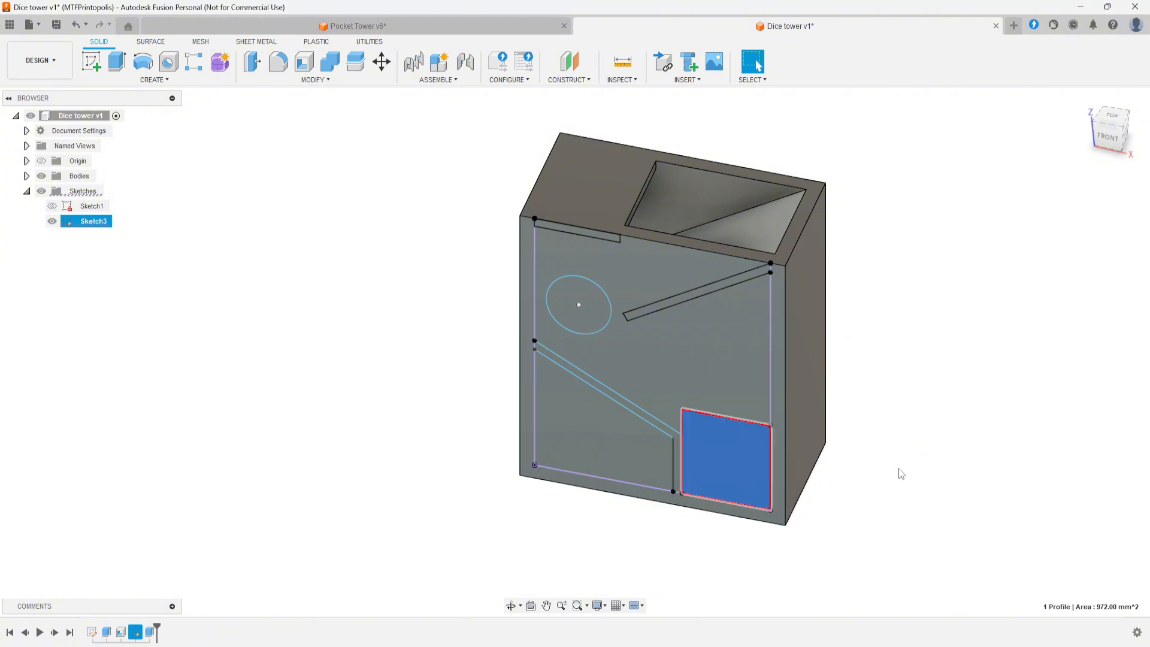
pyautogui.press('e')
pyautogui.keyDown('shift'); pyautogui.moveTo(902, 474); pyautogui.dragTo(803, 479, button='middle'); pyautogui.keyUp('shift')
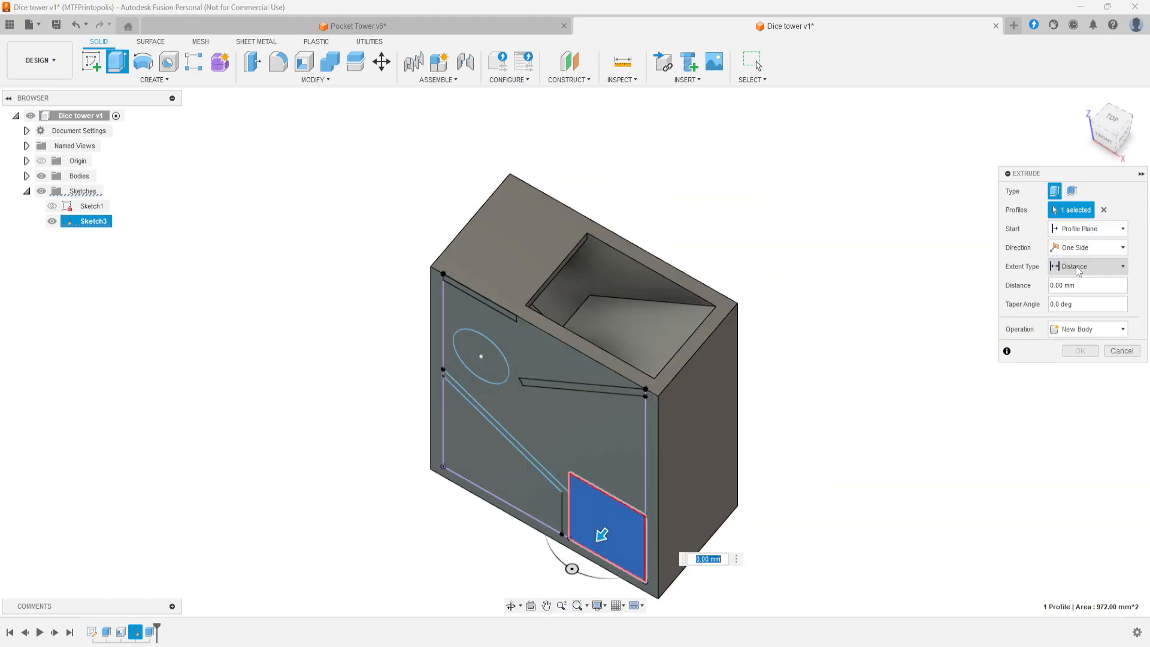
pyautogui.click(1079, 271)
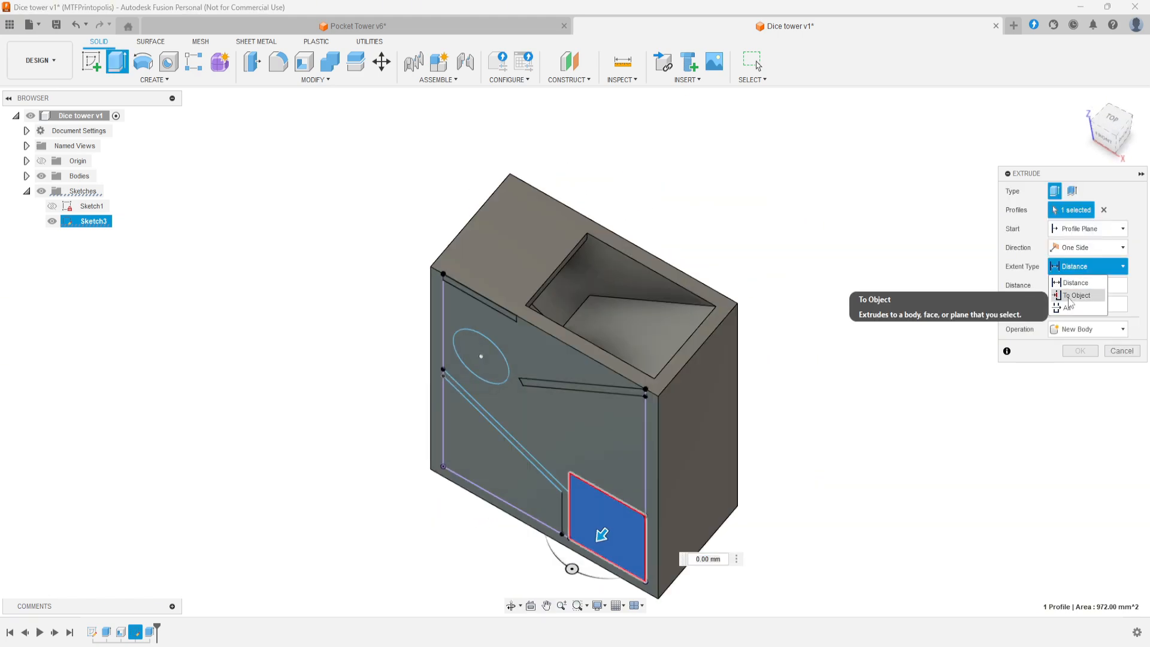
pyautogui.click(1072, 296)
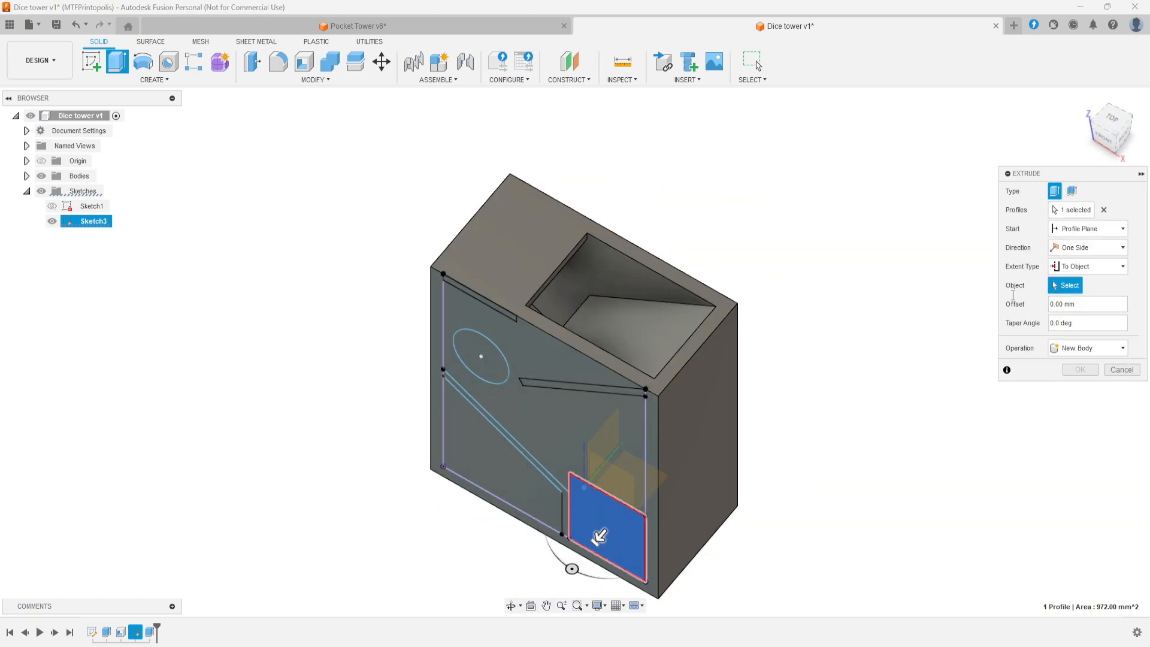
pyautogui.click(605, 276)
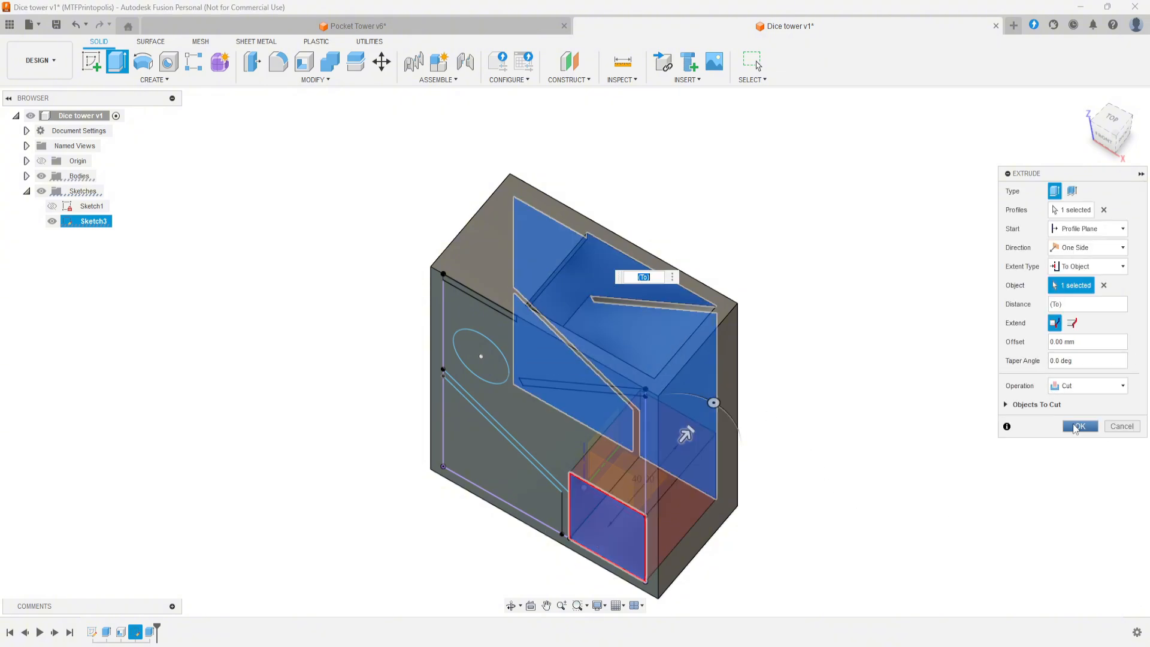
pyautogui.click(1080, 426)
pyautogui.keyDown('shift'); pyautogui.moveTo(906, 539); pyautogui.dragTo(915, 483, button='middle'); pyautogui.keyUp('shift')
pyautogui.moveTo(803, 537)
pyautogui.mouseDown(button='middle')
pyautogui.moveTo(917, 423)
pyautogui.moveTo(885, 450)
pyautogui.moveTo(894, 466)
pyautogui.moveTo(902, 437)
pyautogui.moveTo(899, 472)
pyautogui.mouseUp(button='middle')
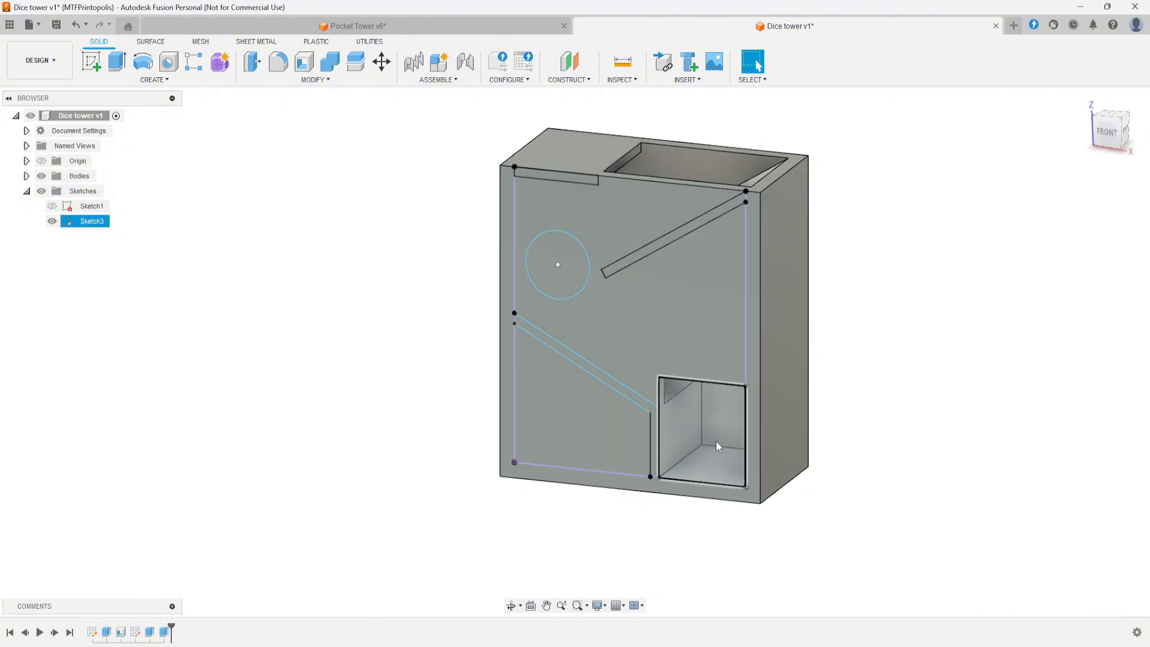
# Apply a 15-degree draft to the exit opening's floor, using the front face as the pull direction
pyautogui.click(906, 474)
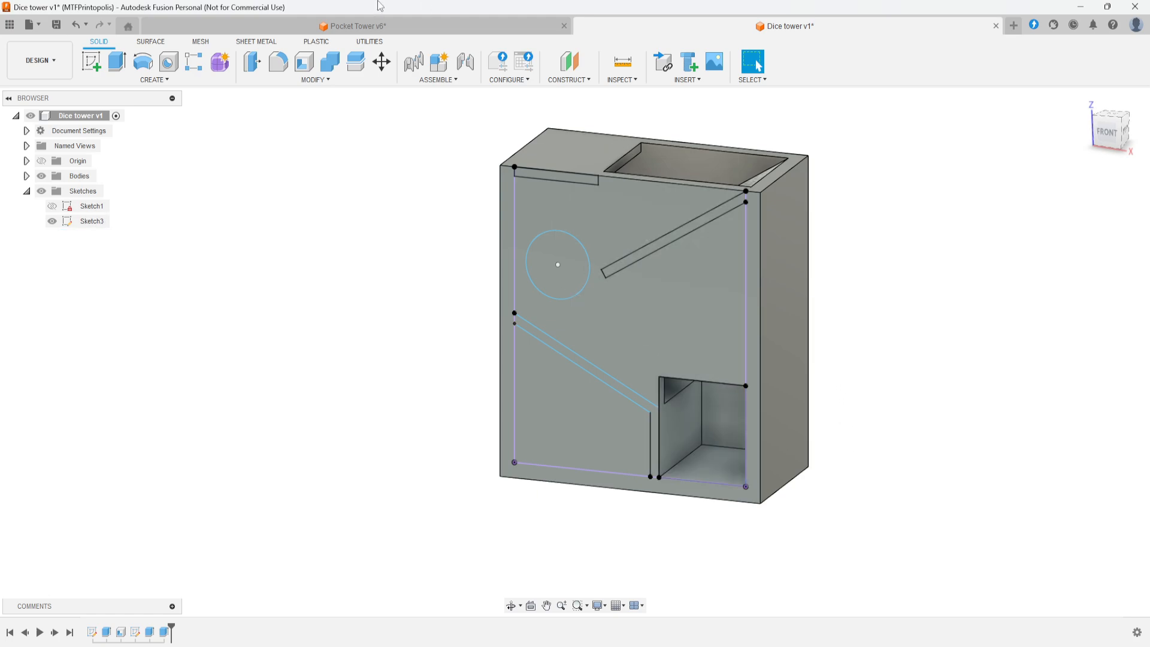
pyautogui.keyDown('shift'); pyautogui.moveTo(841, 422); pyautogui.dragTo(868, 440, button='middle'); pyautogui.keyUp('shift')
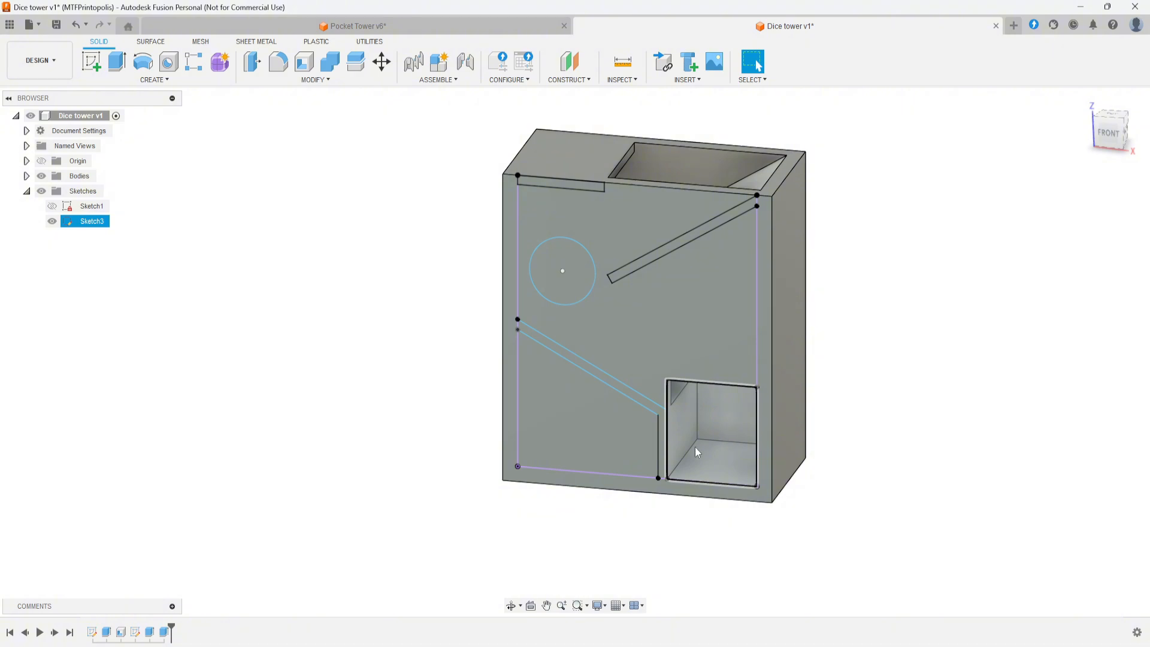
pyautogui.keyDown('shift'); pyautogui.moveTo(878, 466); pyautogui.dragTo(842, 388, button='middle'); pyautogui.keyUp('shift')
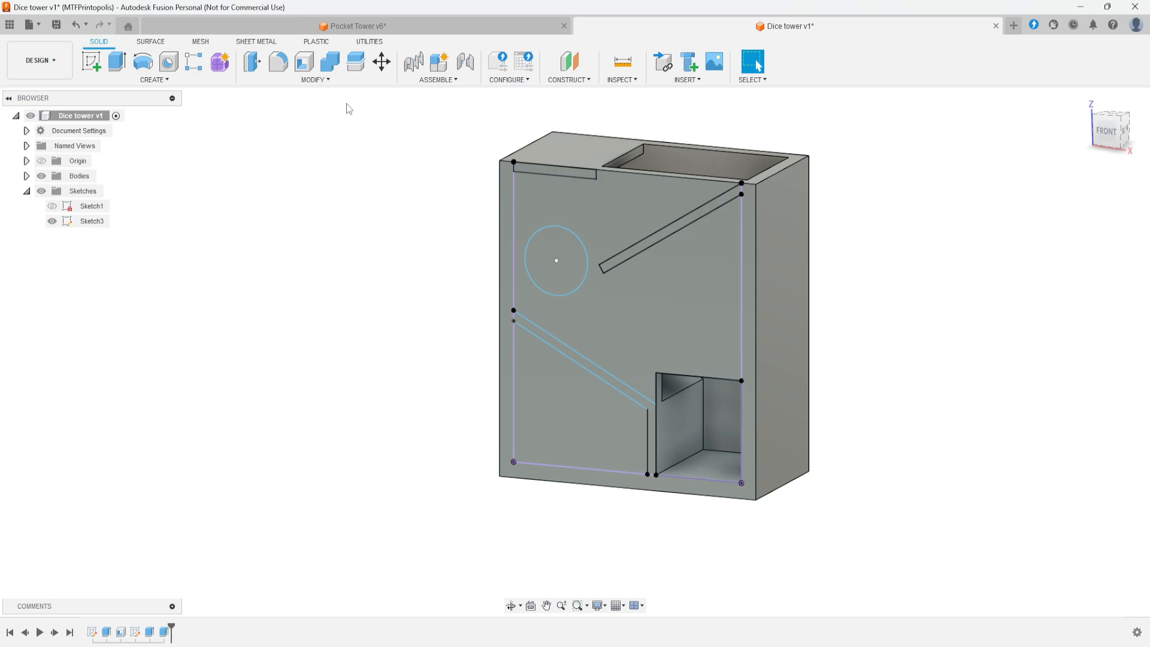
pyautogui.click(294, 84)
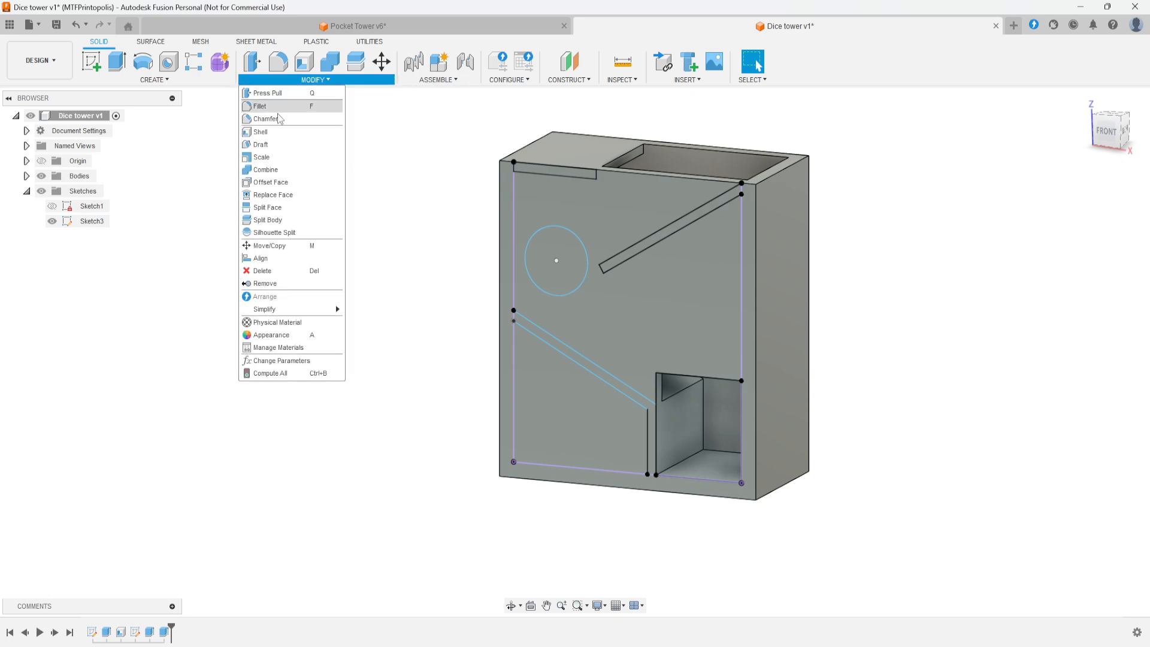
pyautogui.click(267, 146)
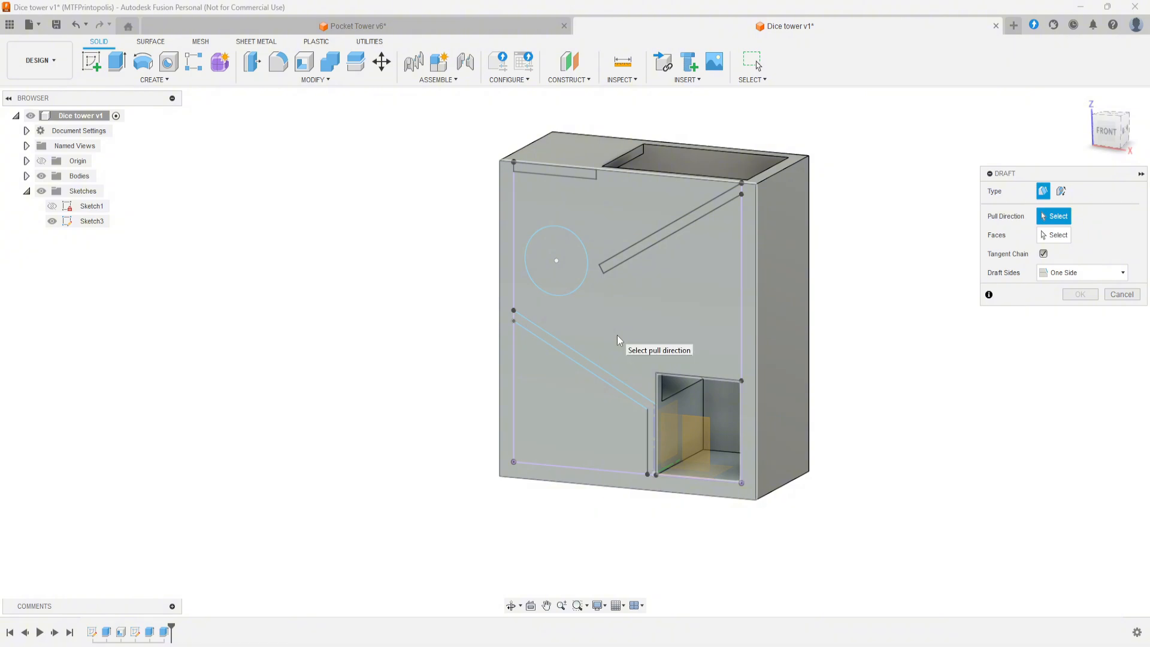
pyautogui.click(618, 336)
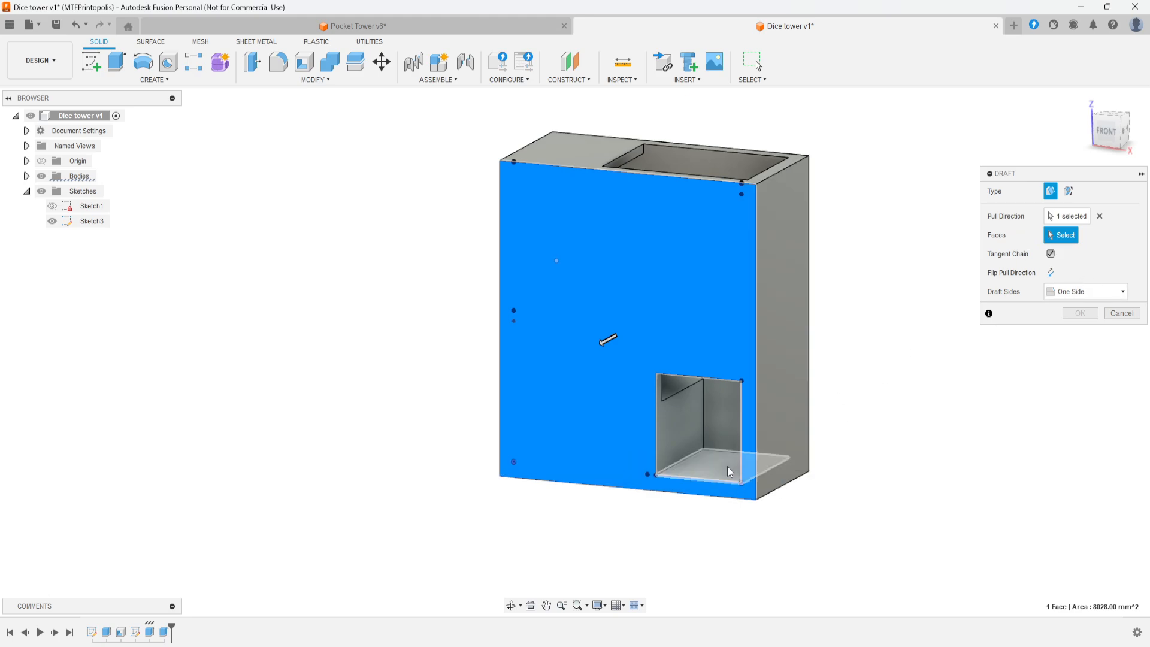
pyautogui.click(718, 465)
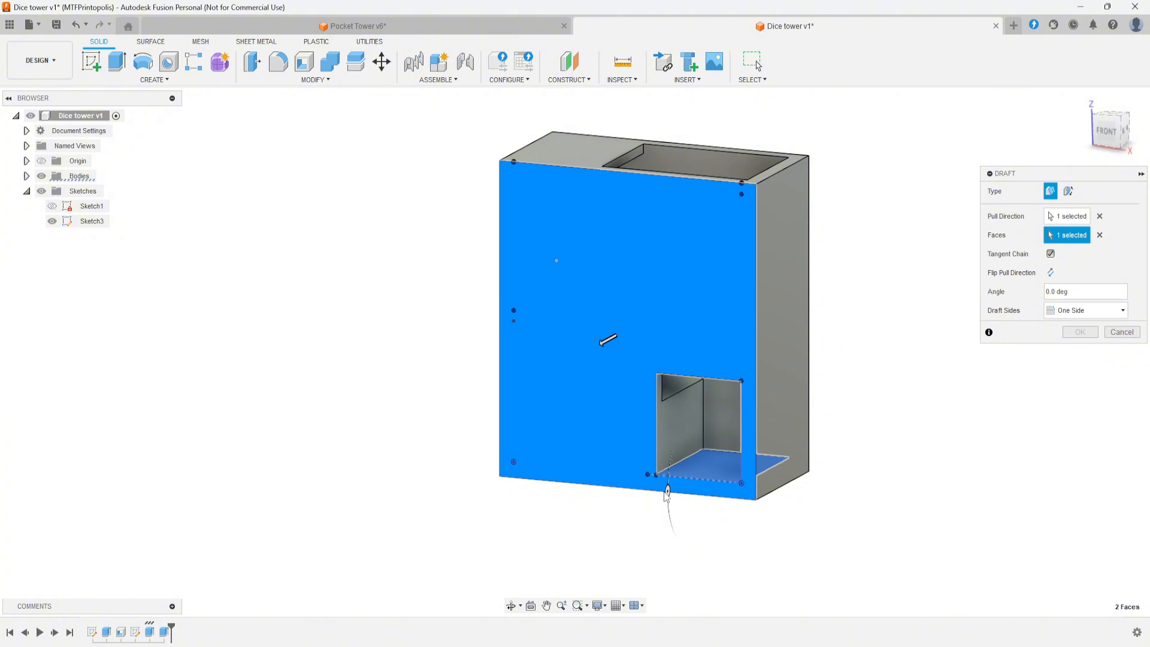
pyautogui.keyDown('shift'); pyautogui.moveTo(663, 570); pyautogui.dragTo(694, 558, button='middle'); pyautogui.keyUp('shift')
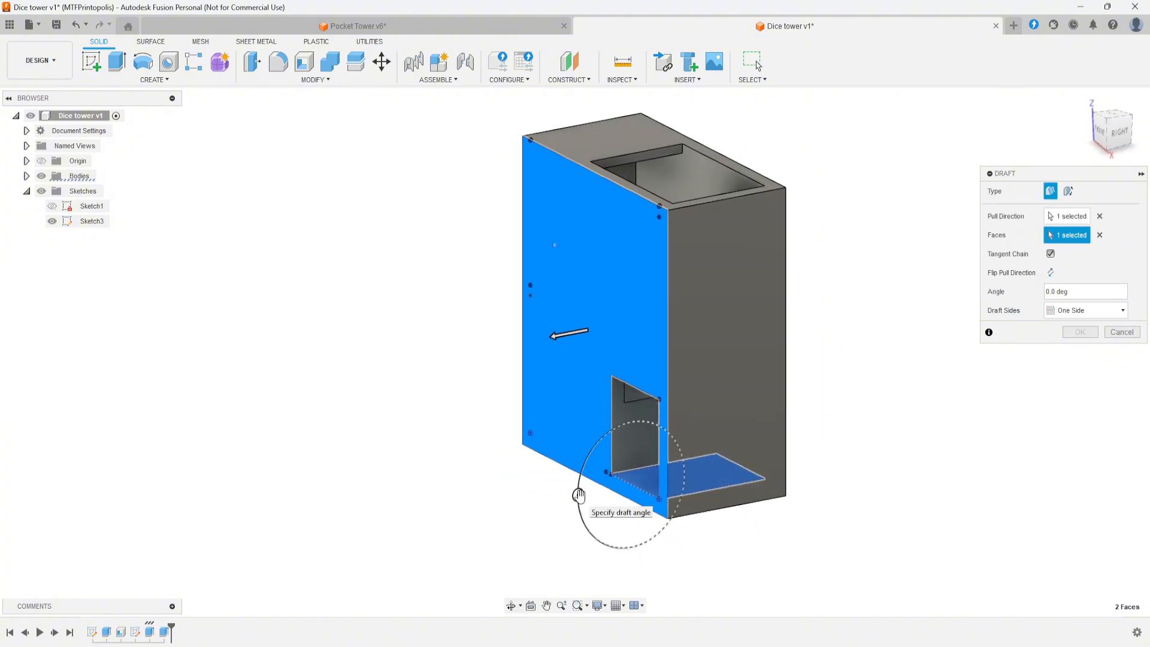
pyautogui.moveTo(582, 493)
pyautogui.mouseDown()
pyautogui.moveTo(586, 522)
pyautogui.moveTo(590, 509)
pyautogui.mouseUp()
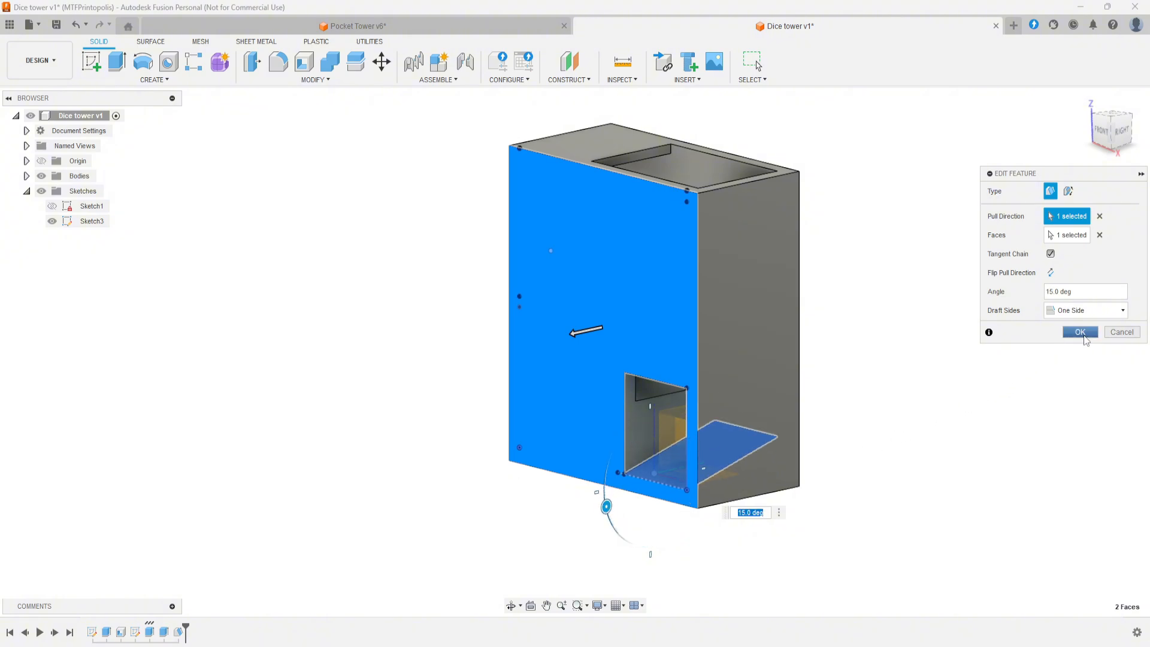
pyautogui.click(1081, 333)
# Hide Sketch3 on the front face of the tower
pyautogui.moveTo(892, 538)
pyautogui.keyDown('shift'); pyautogui.mouseDown(button='middle')
pyautogui.moveTo(928, 534)
pyautogui.moveTo(946, 514)
pyautogui.moveTo(930, 535)
pyautogui.mouseUp(button='middle'); pyautogui.keyUp('shift')
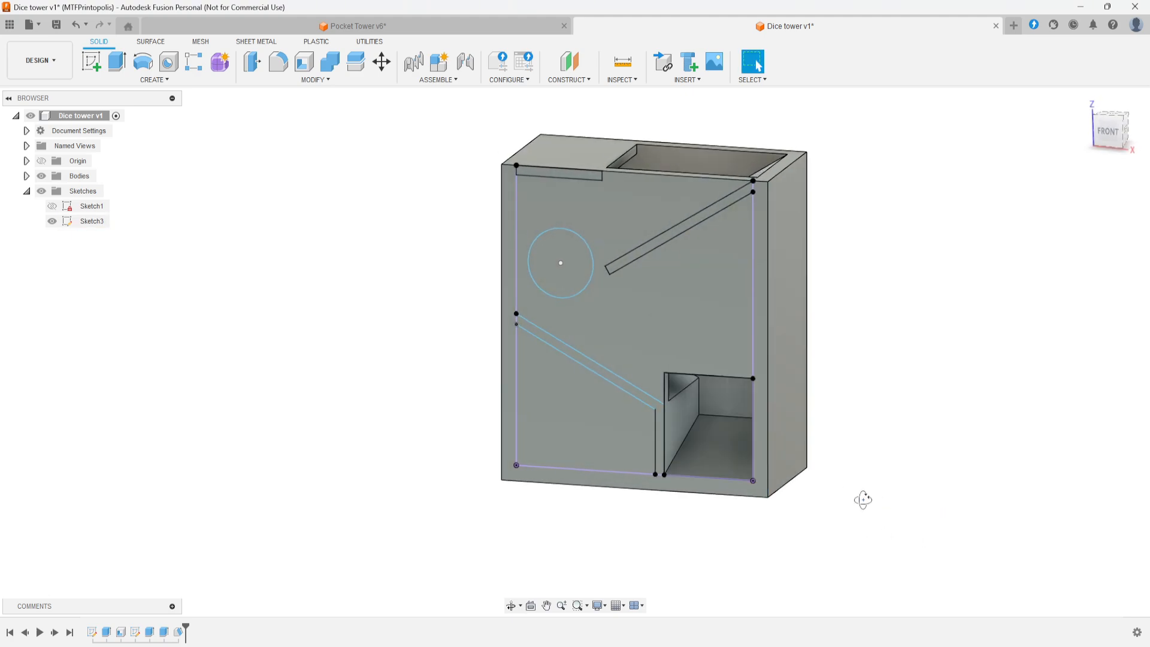
pyautogui.moveTo(863, 500)
pyautogui.keyDown('shift'); pyautogui.mouseDown(button='middle')
pyautogui.moveTo(883, 485)
pyautogui.moveTo(855, 495)
pyautogui.moveTo(864, 502)
pyautogui.mouseUp(button='middle'); pyautogui.keyUp('shift')
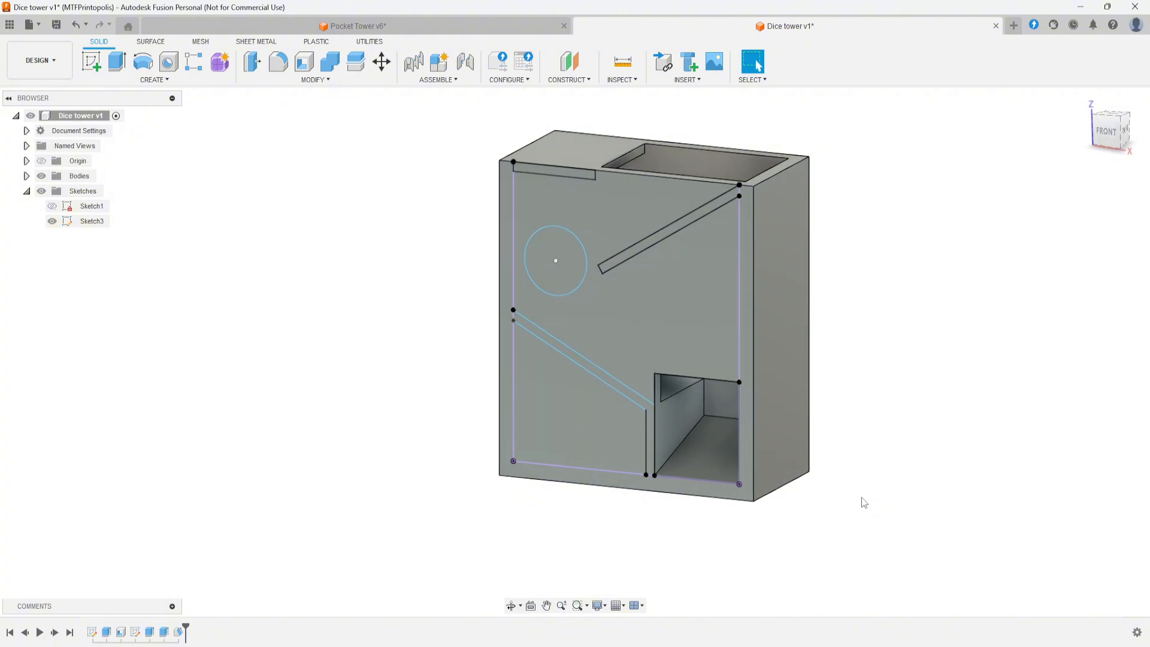
pyautogui.click(57, 223)
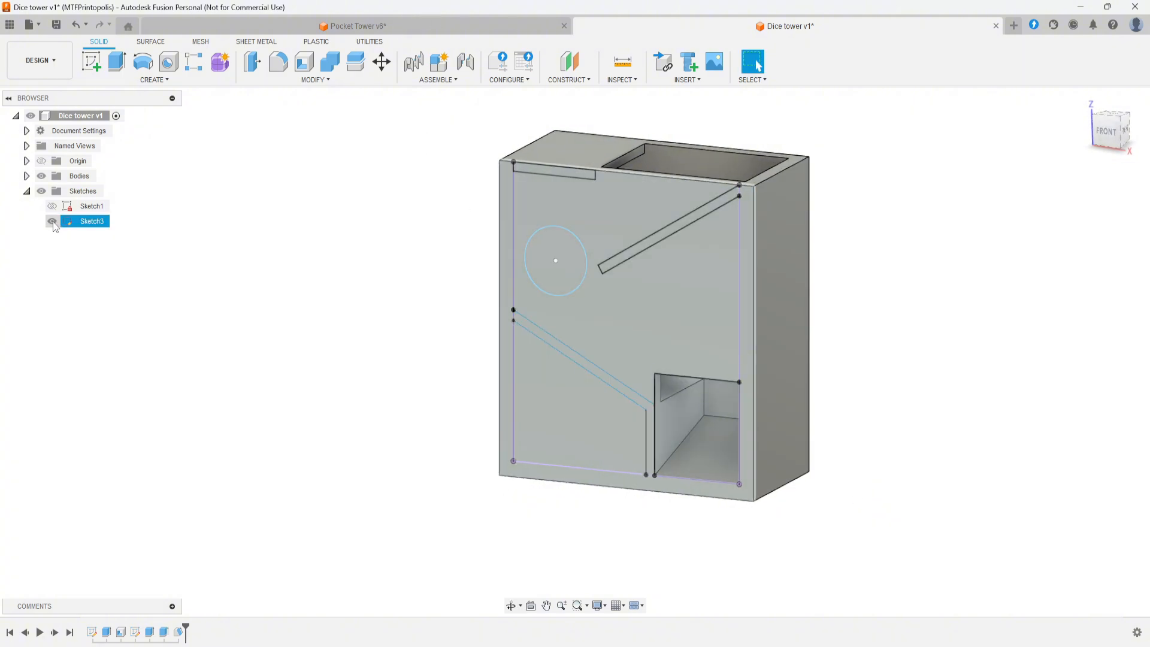
pyautogui.click(52, 222)
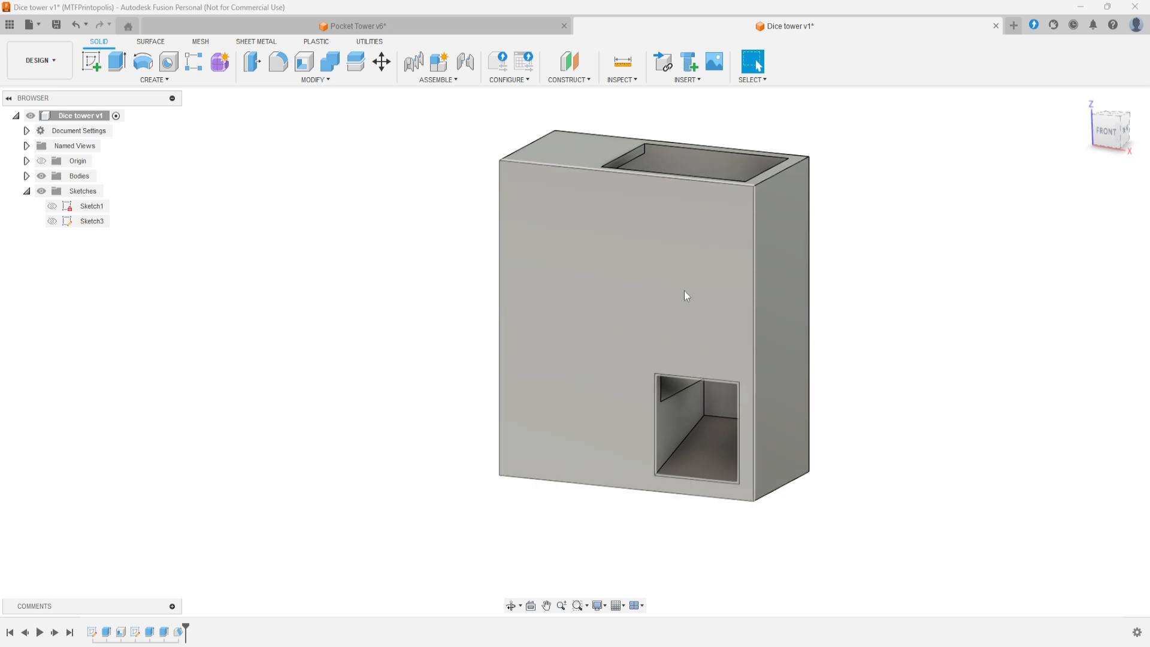
pyautogui.moveTo(817, 509)
pyautogui.keyDown('shift'); pyautogui.mouseDown(button='middle')
pyautogui.moveTo(787, 528)
pyautogui.moveTo(842, 473)
pyautogui.moveTo(837, 488)
pyautogui.mouseUp(button='middle'); pyautogui.keyUp('shift')
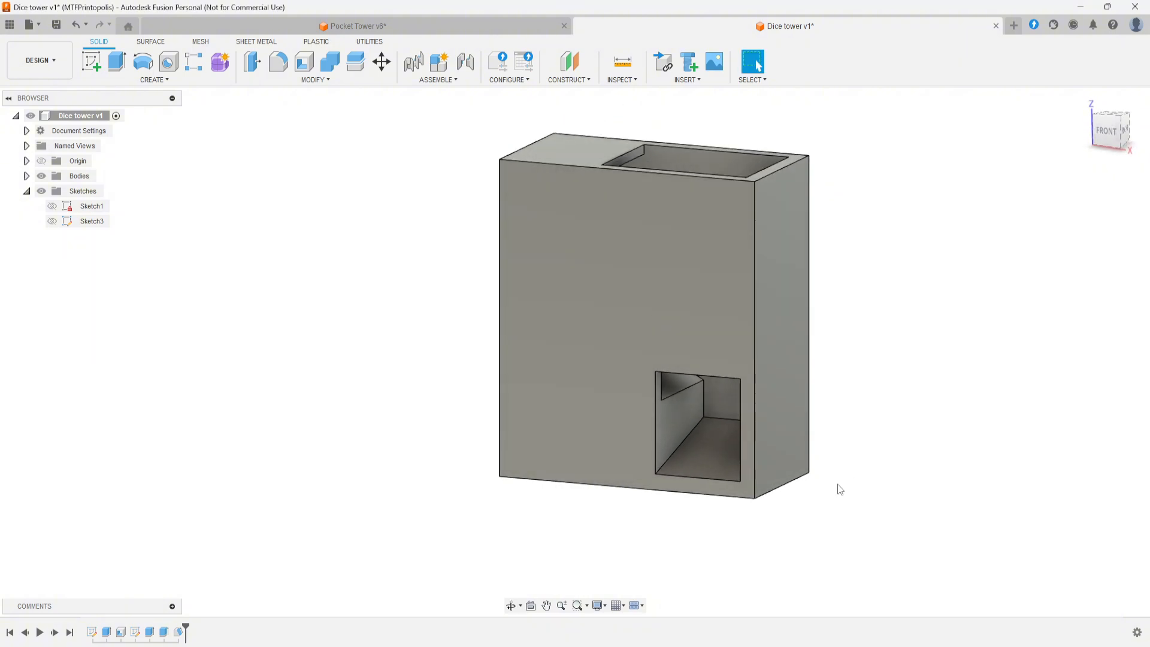
# Start a sketch on the front face and draw a horizontal line from the exit opening's right edge to the body's right edge
pyautogui.click(92, 62)
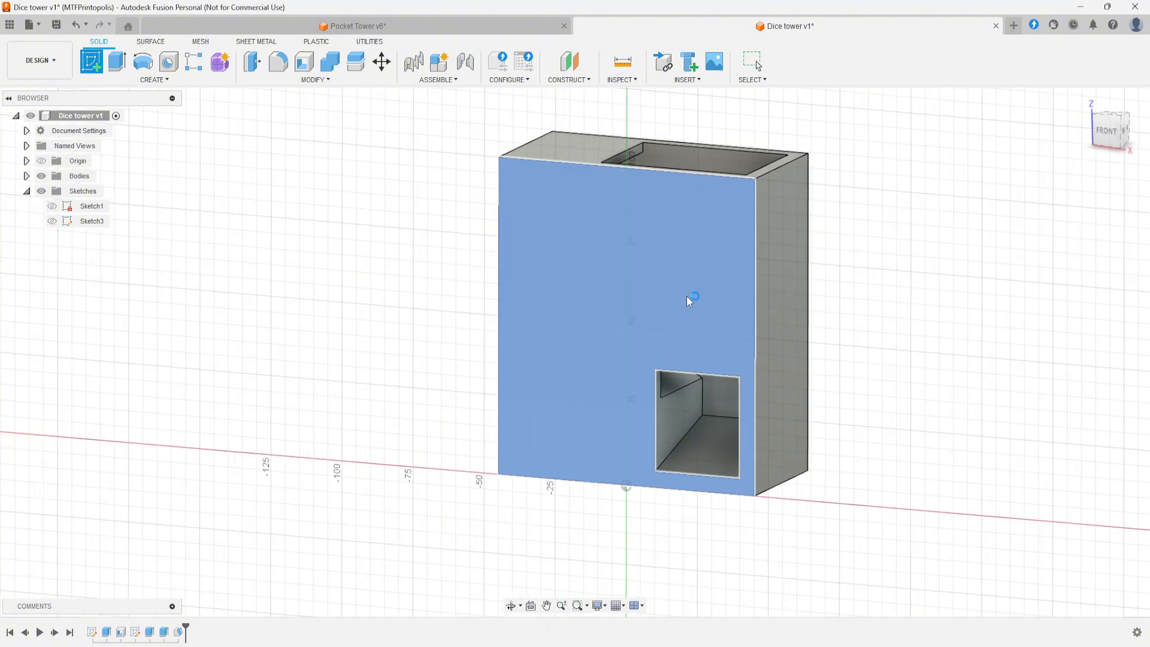
pyautogui.click(689, 300)
pyautogui.scroll(3, 760, 377)
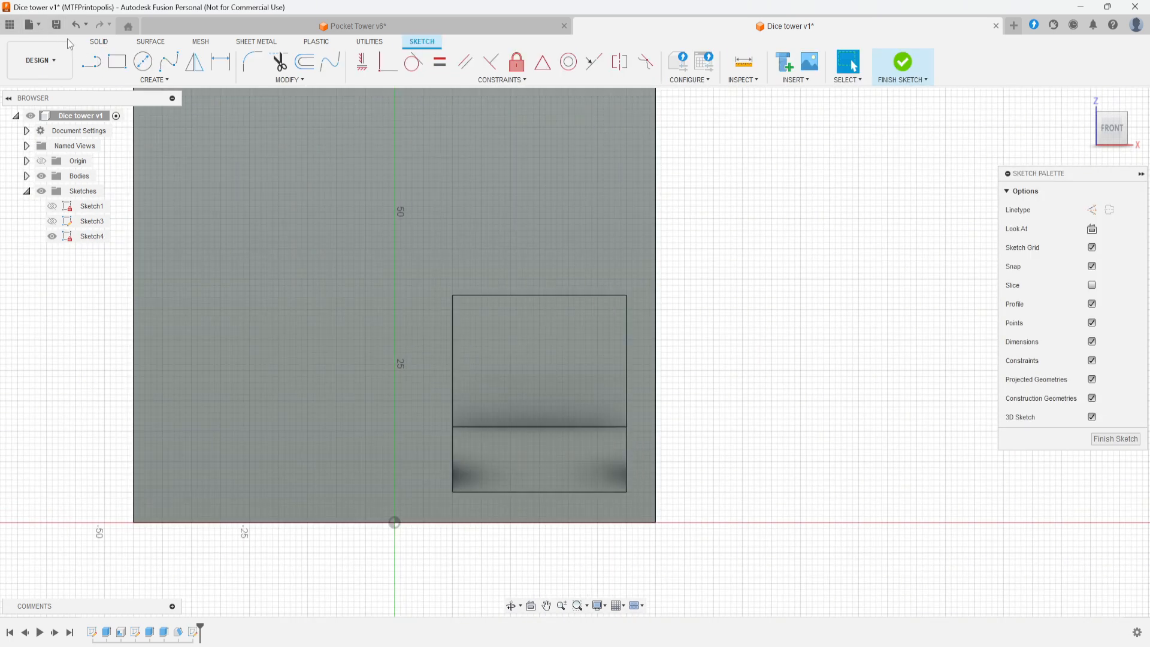
pyautogui.click(92, 62)
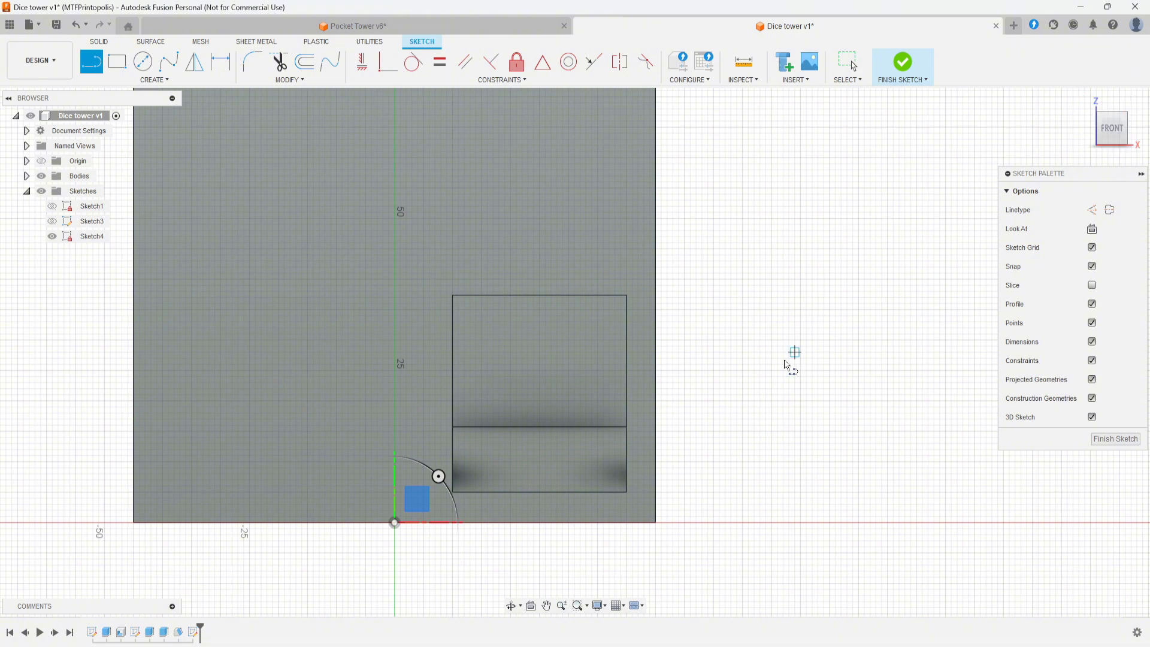
pyautogui.click(626, 394)
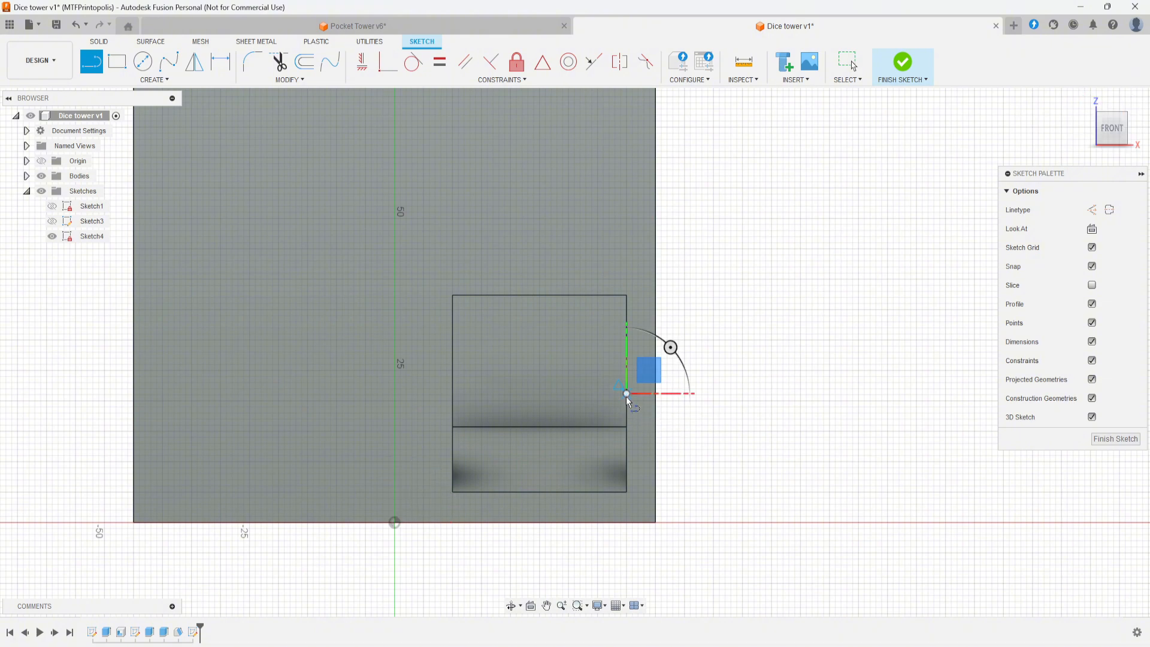
pyautogui.scroll(2, 657, 394)
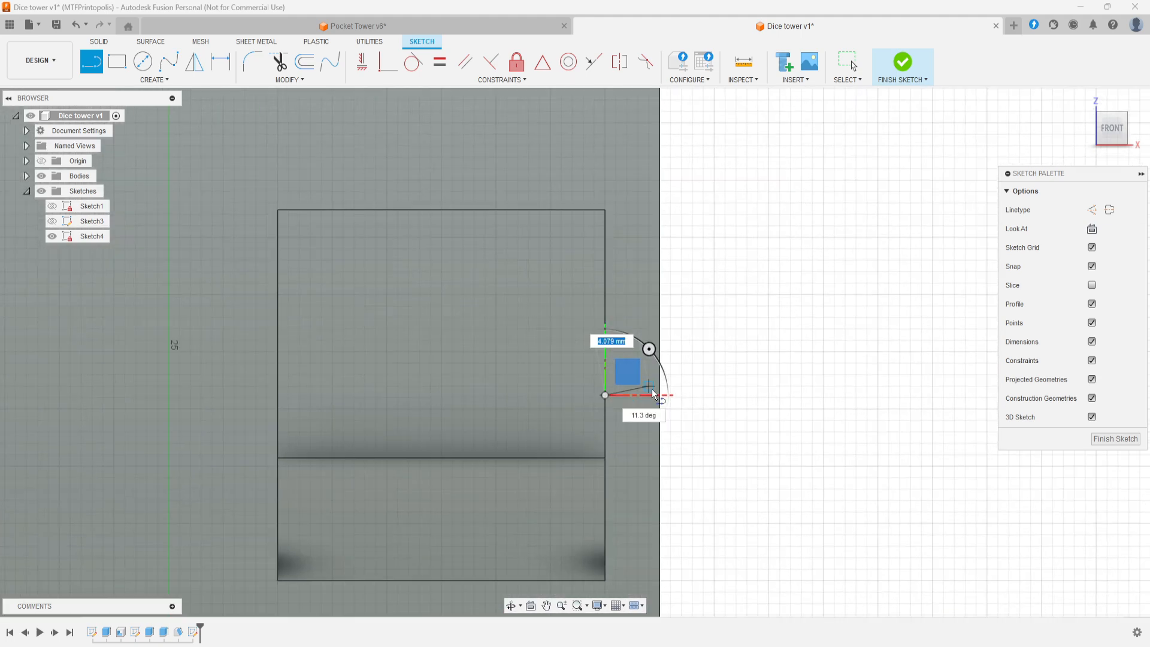
pyautogui.click(660, 396)
pyautogui.scroll(-3, 660, 395)
pyautogui.scroll(2, 509, 395)
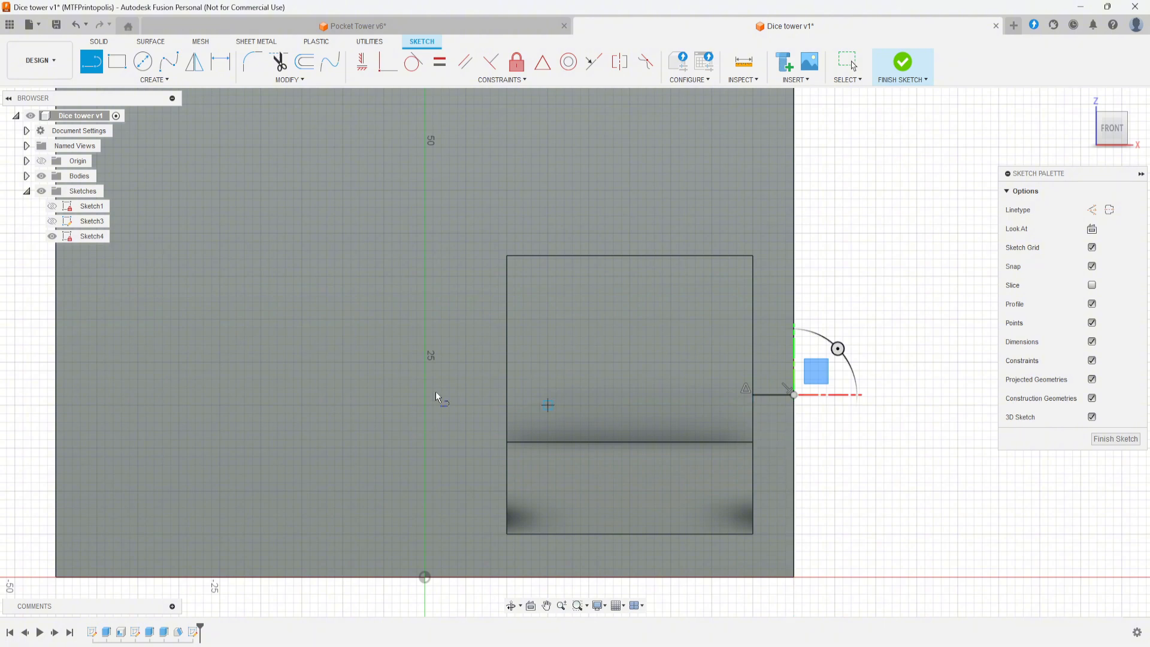
# Draw a 5 mm horizontal line outward from the opening's left edge and a vertical line from its end down to the body's bottom edge
pyautogui.click(506, 395)
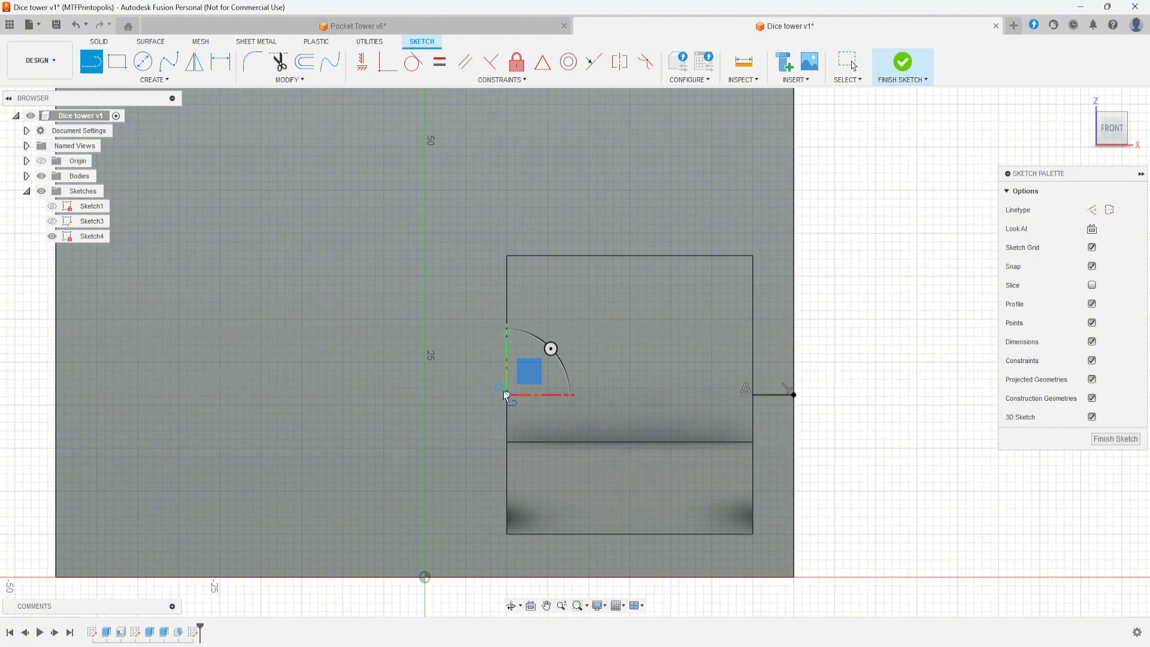
pyautogui.write('5')
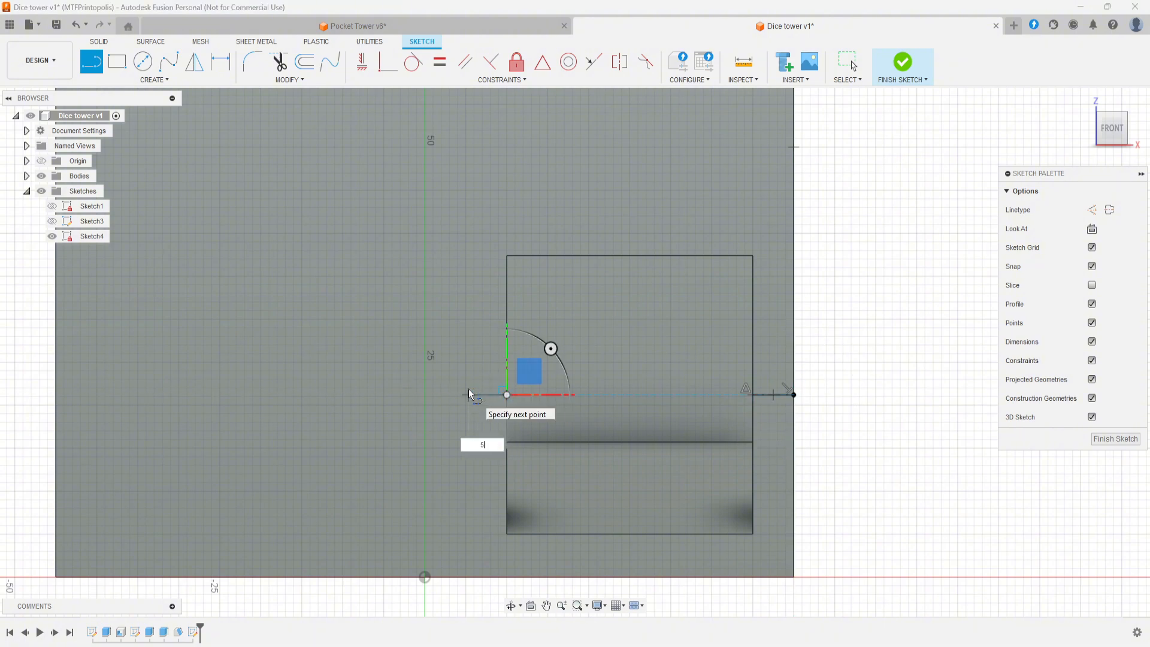
pyautogui.press('Tab')
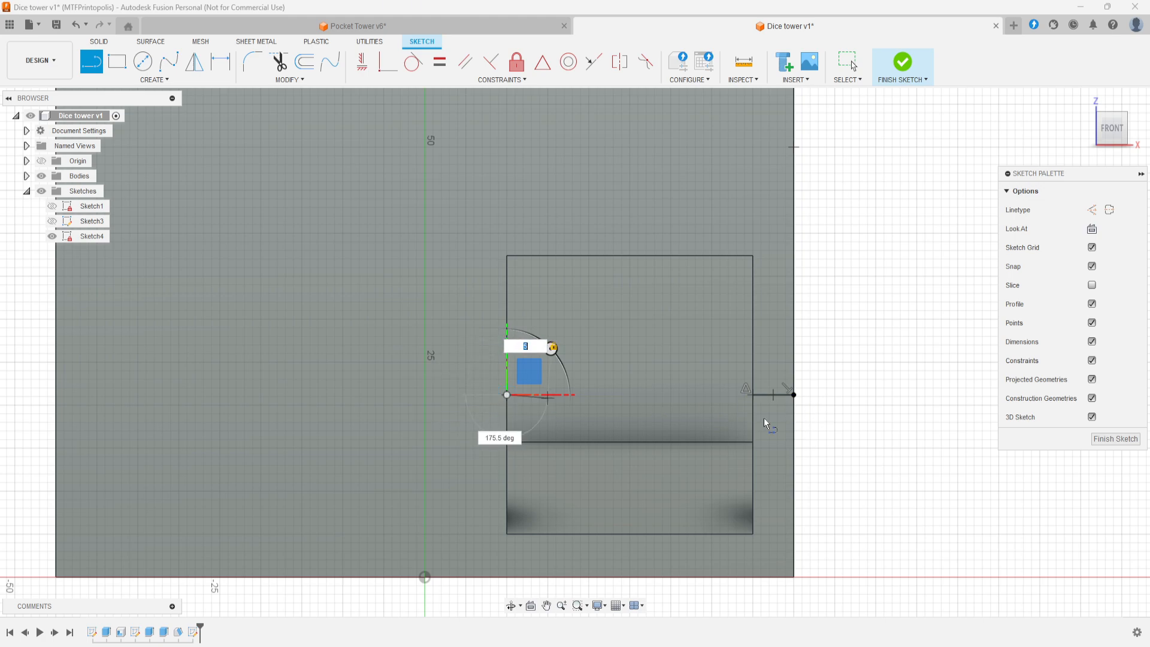
pyautogui.click(477, 399)
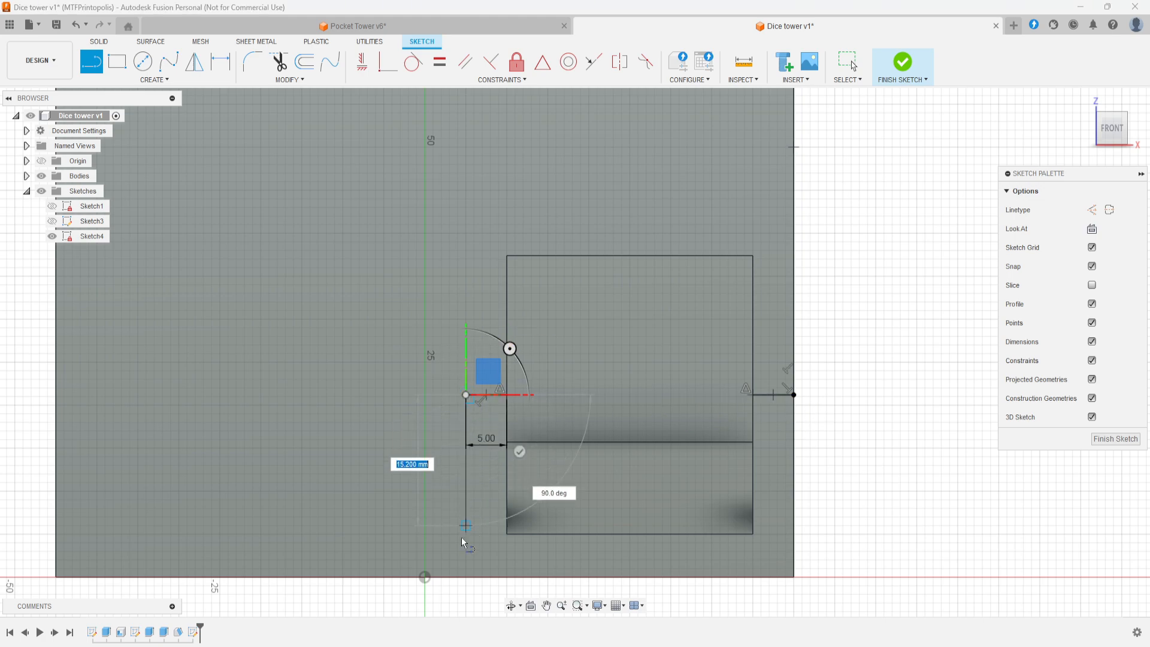
pyautogui.click(466, 577)
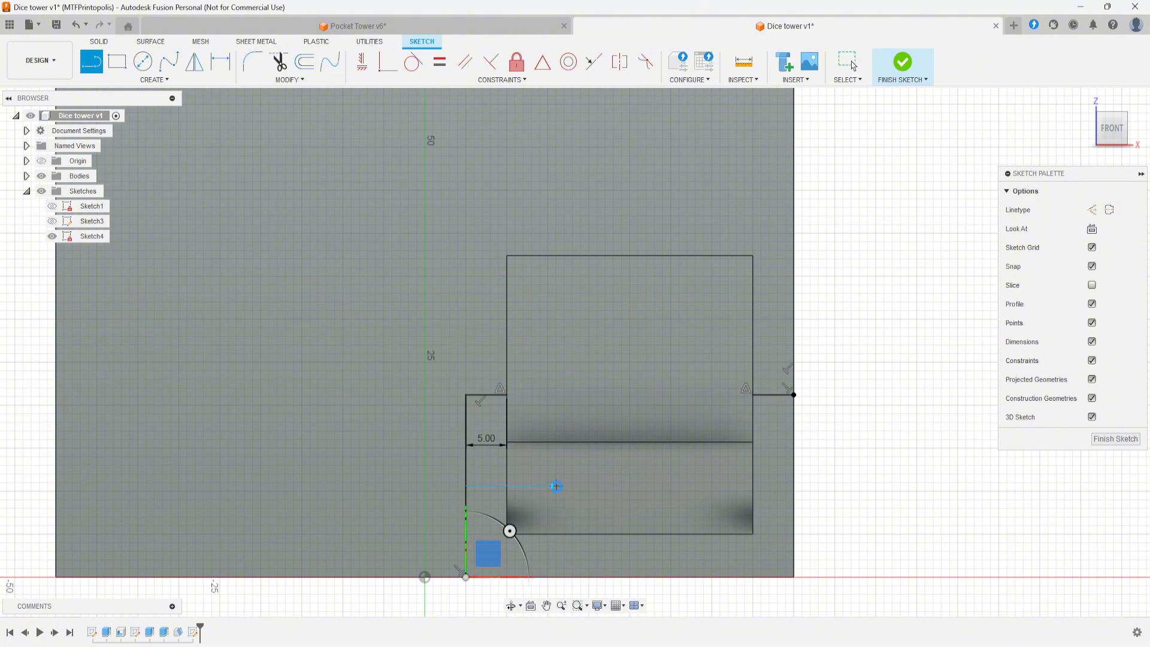
pyautogui.press('Escape')
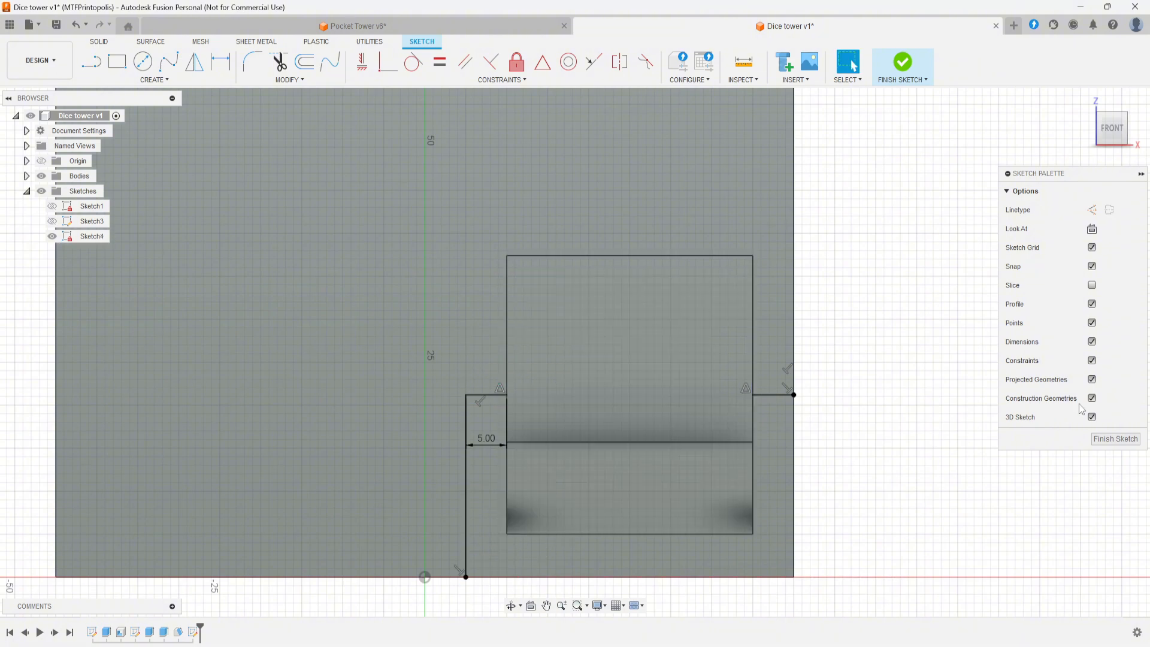
# Finish the sketch and extrude the U-shaped profile around the exit opening 35 mm outward, joined to the tower
pyautogui.click(1111, 439)
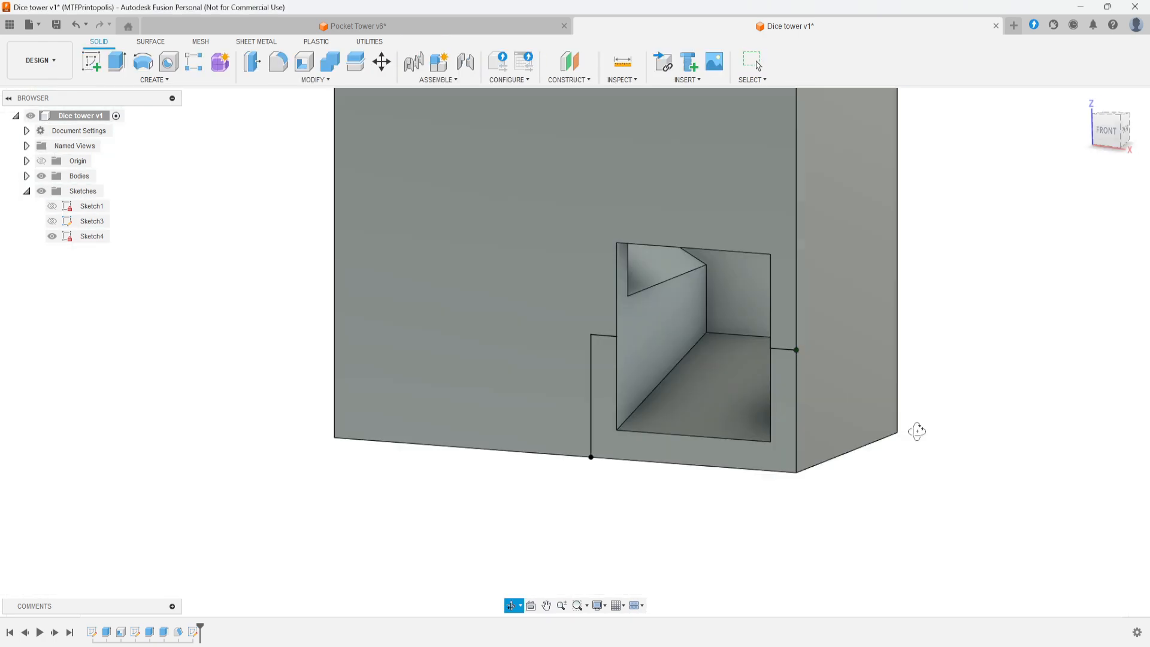
pyautogui.click(783, 398)
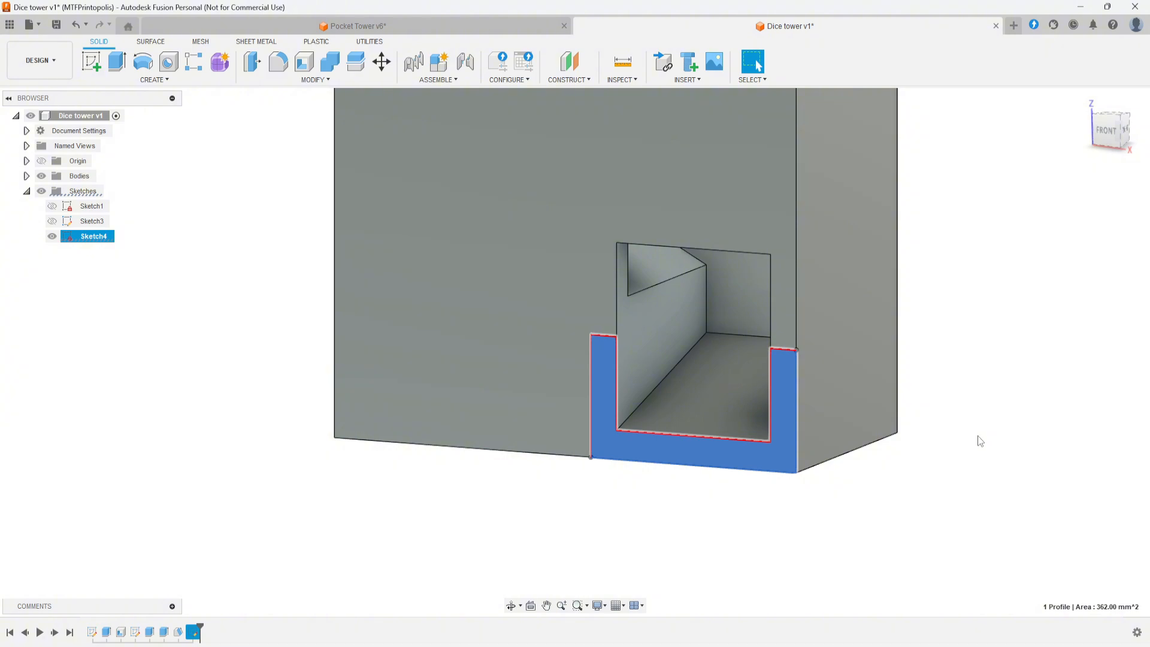
pyautogui.write('e')
pyautogui.write('35')
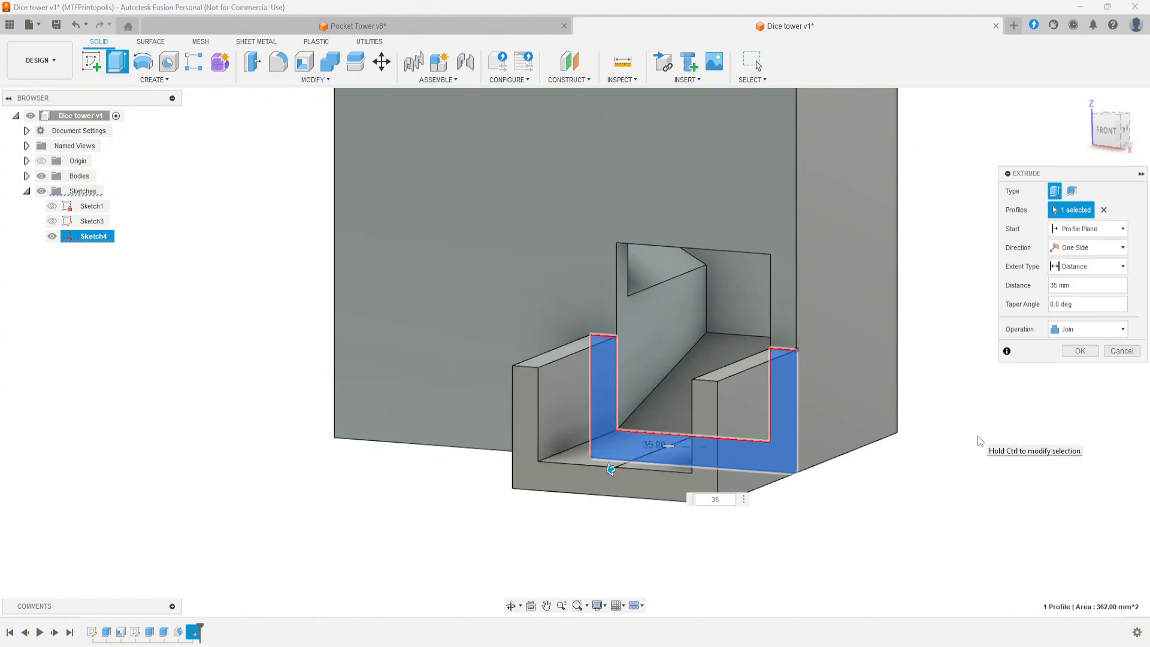
pyautogui.keyDown('shift'); pyautogui.moveTo(978, 437); pyautogui.dragTo(997, 381, button='middle'); pyautogui.keyUp('shift')
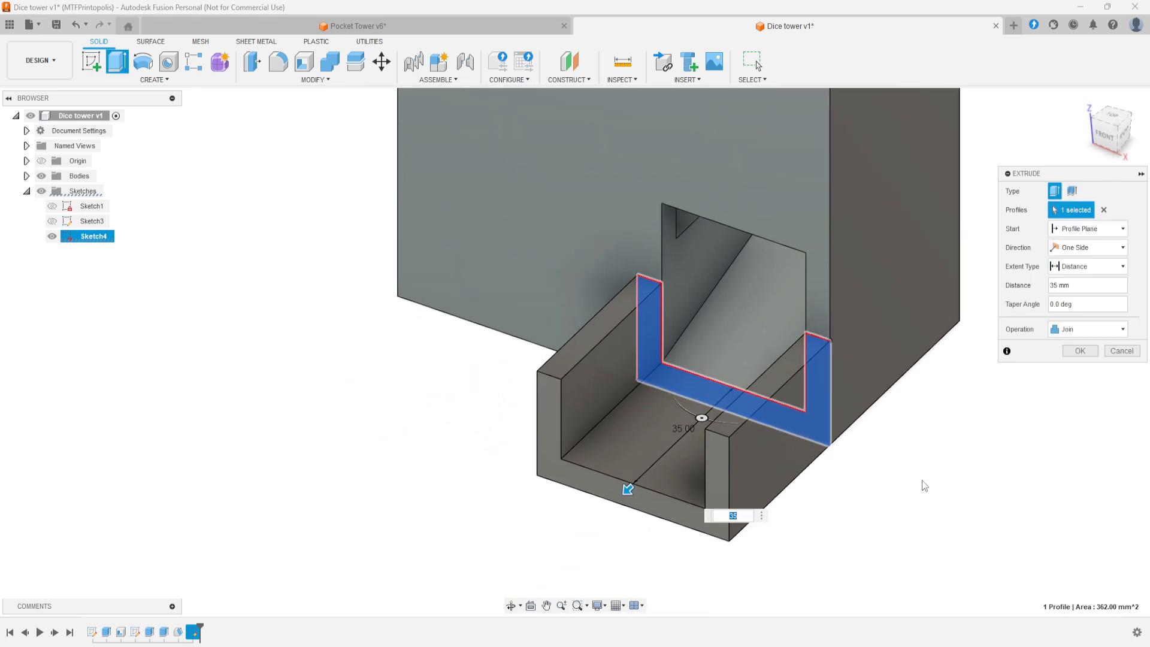
pyautogui.press('Return')
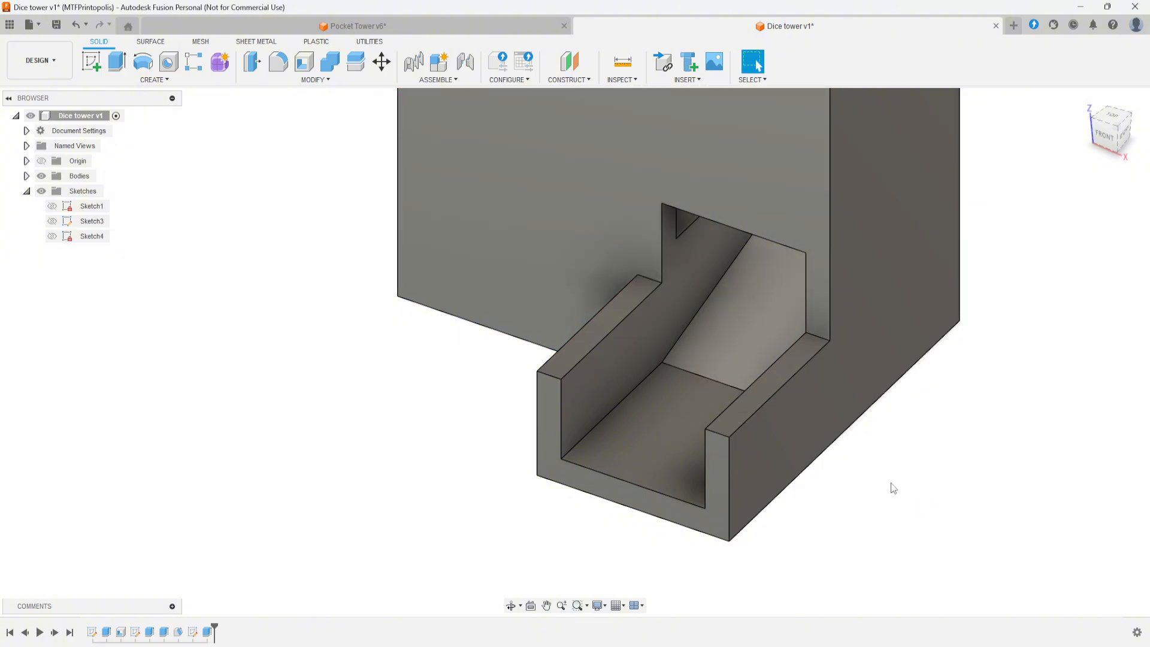
# Start a sketch on the tray's floor and draw a line between its side walls, parallel to the open front edge
pyautogui.moveTo(892, 489)
pyautogui.keyDown('shift'); pyautogui.mouseDown(button='middle')
pyautogui.moveTo(937, 462)
pyautogui.moveTo(887, 475)
pyautogui.moveTo(821, 534)
pyautogui.moveTo(758, 536)
pyautogui.mouseUp(button='middle'); pyautogui.keyUp('shift')
pyautogui.click(89, 67)
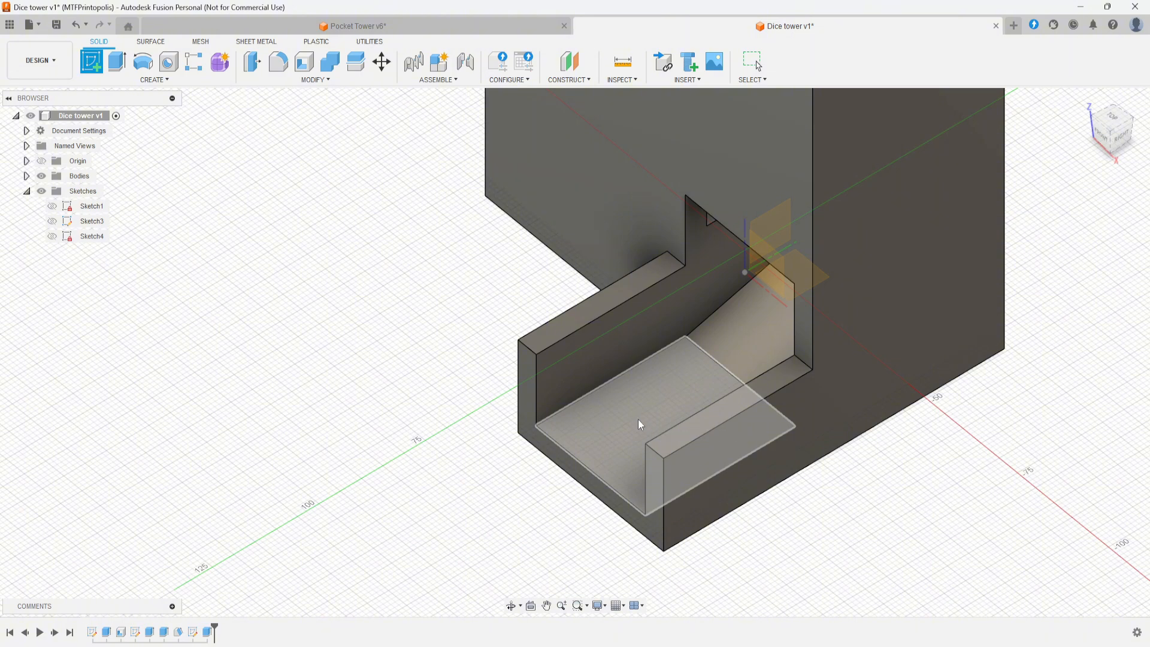
pyautogui.click(619, 433)
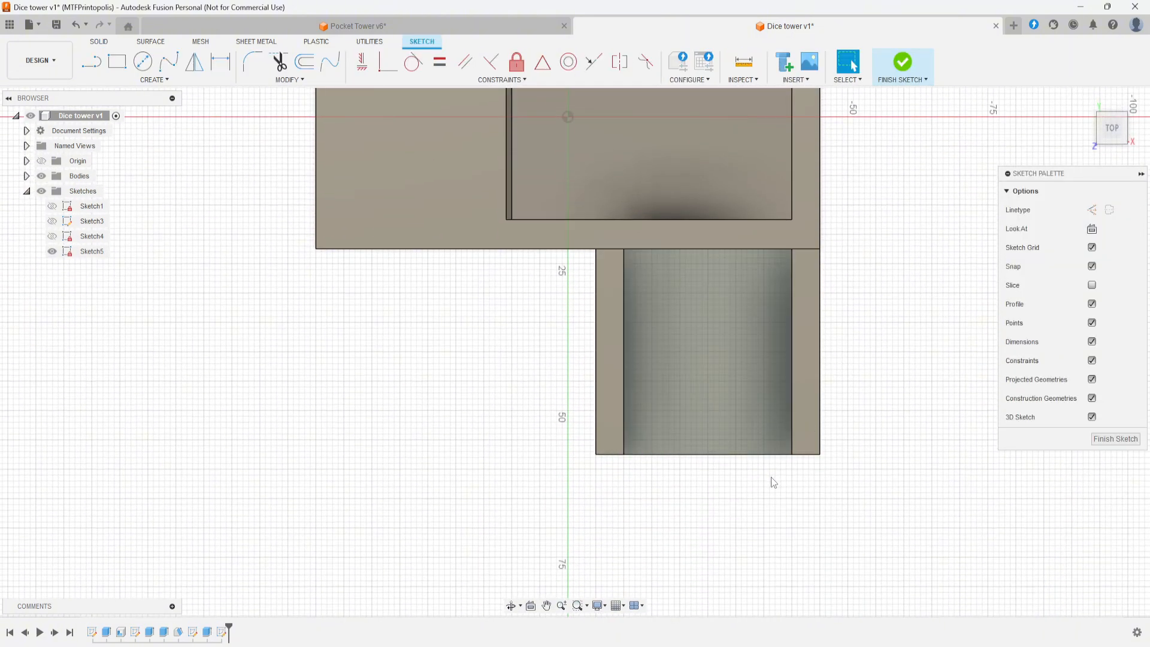
pyautogui.scroll(3, 795, 501)
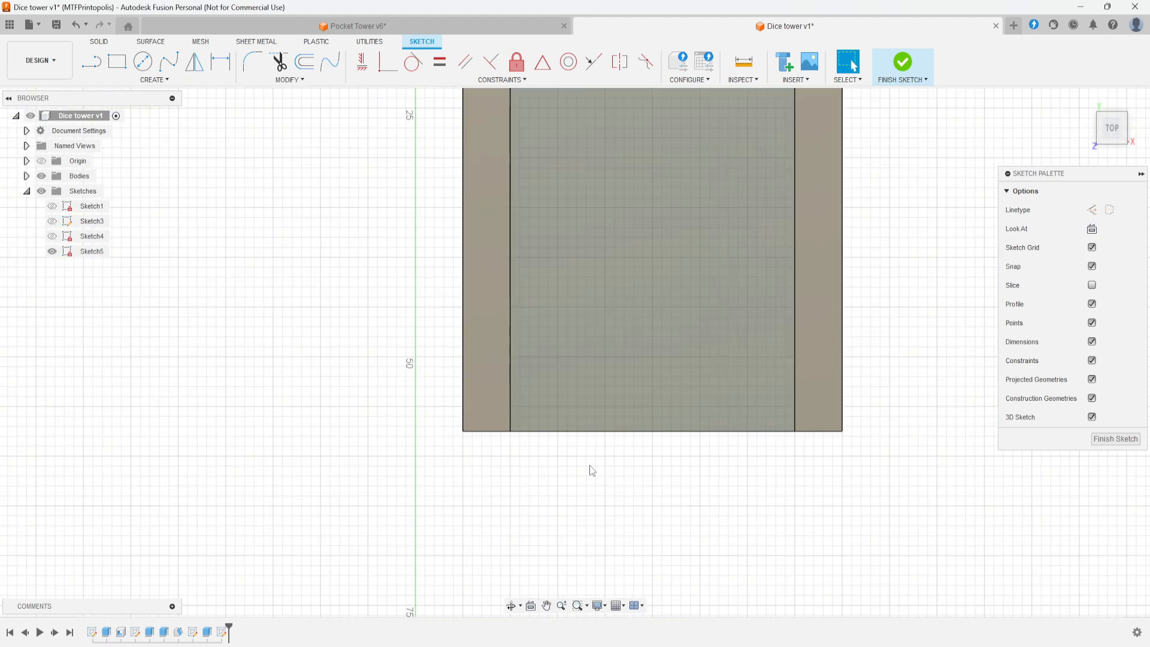
pyautogui.click(91, 68)
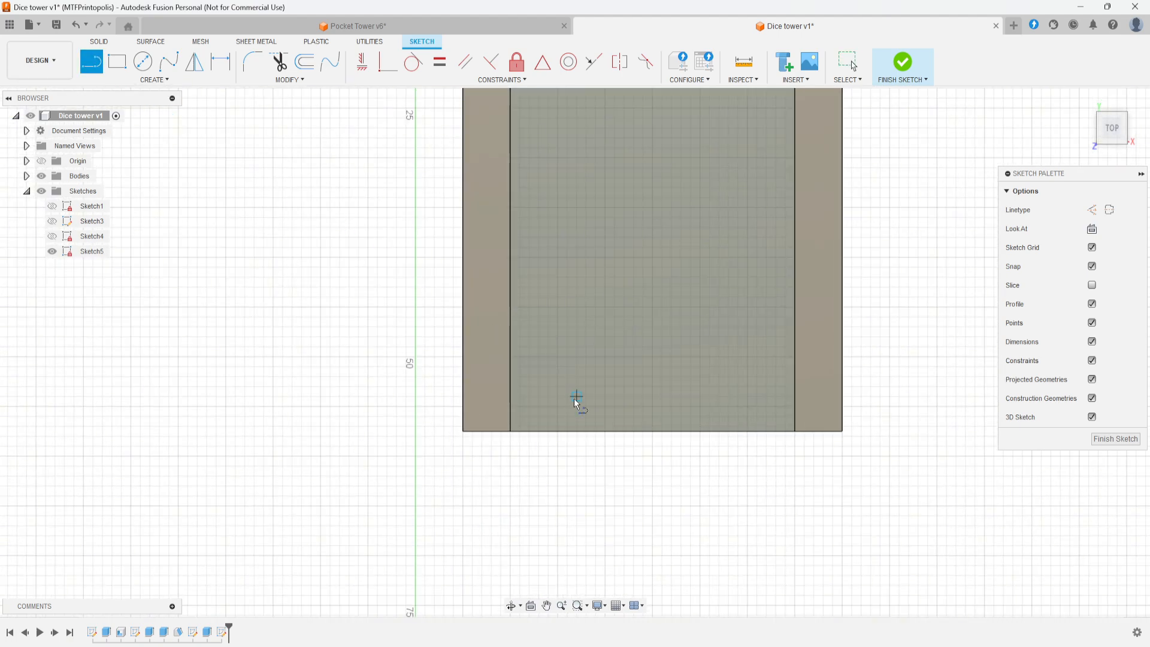
pyautogui.click(510, 387)
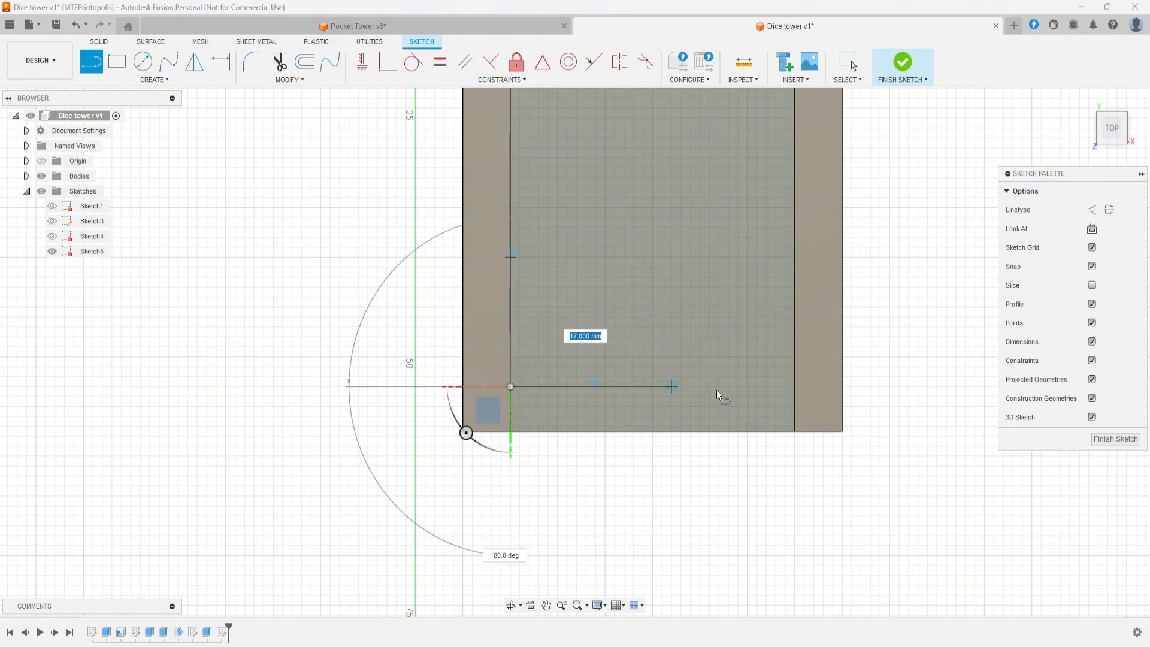
pyautogui.click(793, 387)
# Dimension the line 5 mm from the tray's front edge and finish the sketch
pyautogui.press('d')
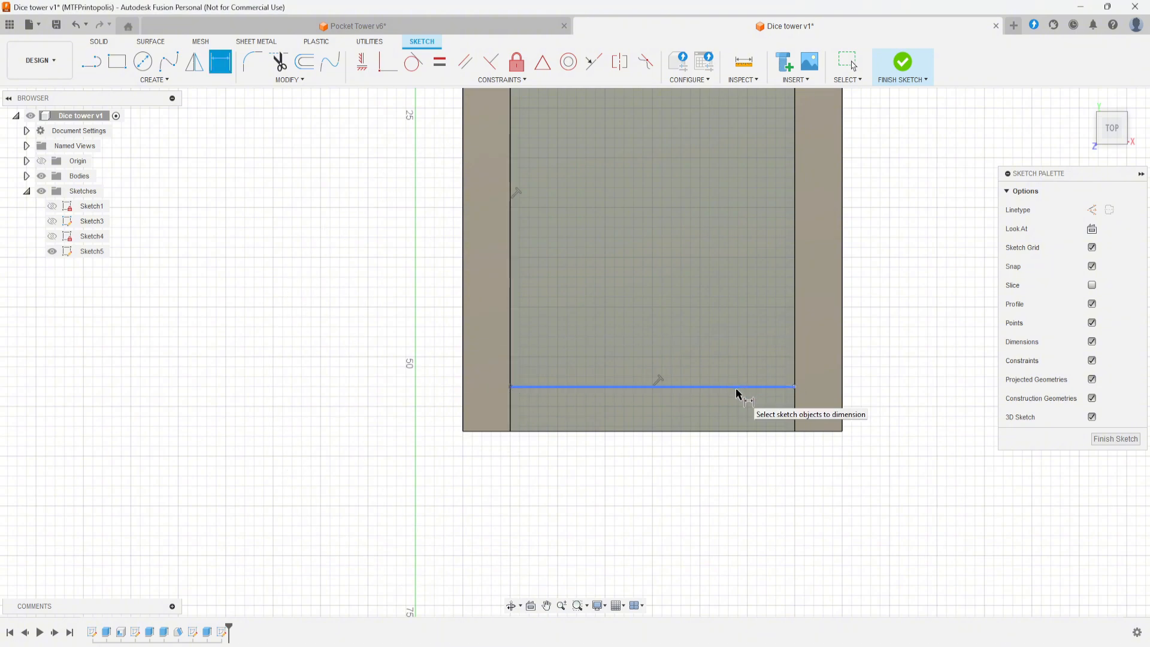
pyautogui.click(737, 393)
pyautogui.click(741, 404)
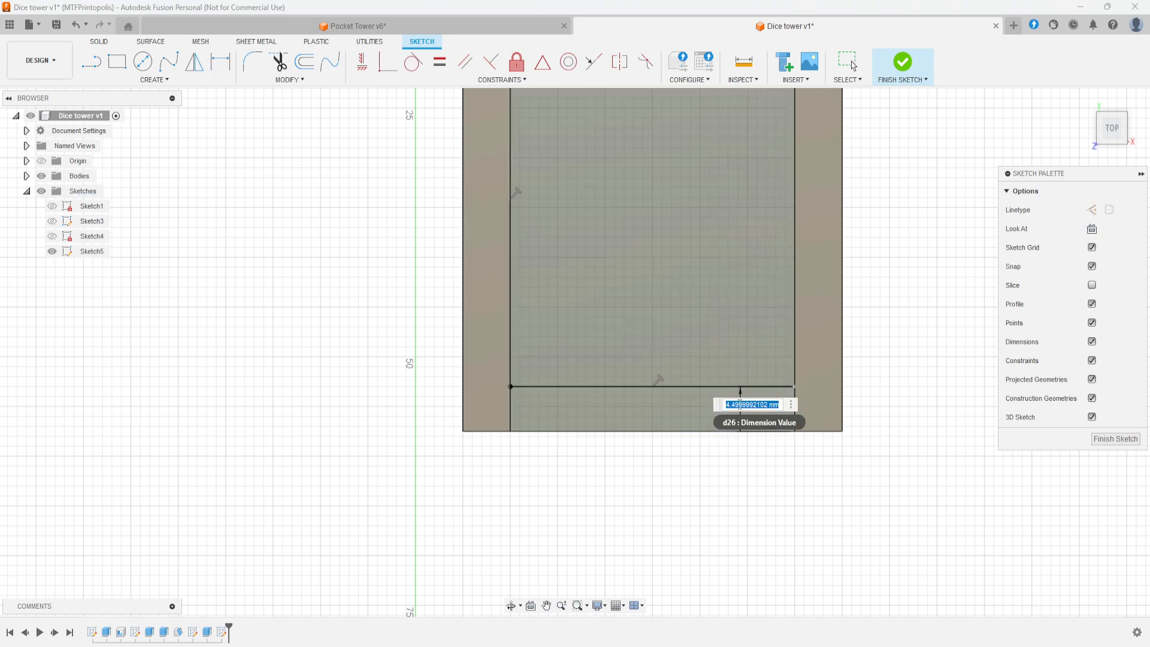
pyautogui.write('5')
pyautogui.press('Return')
pyautogui.click(1116, 439)
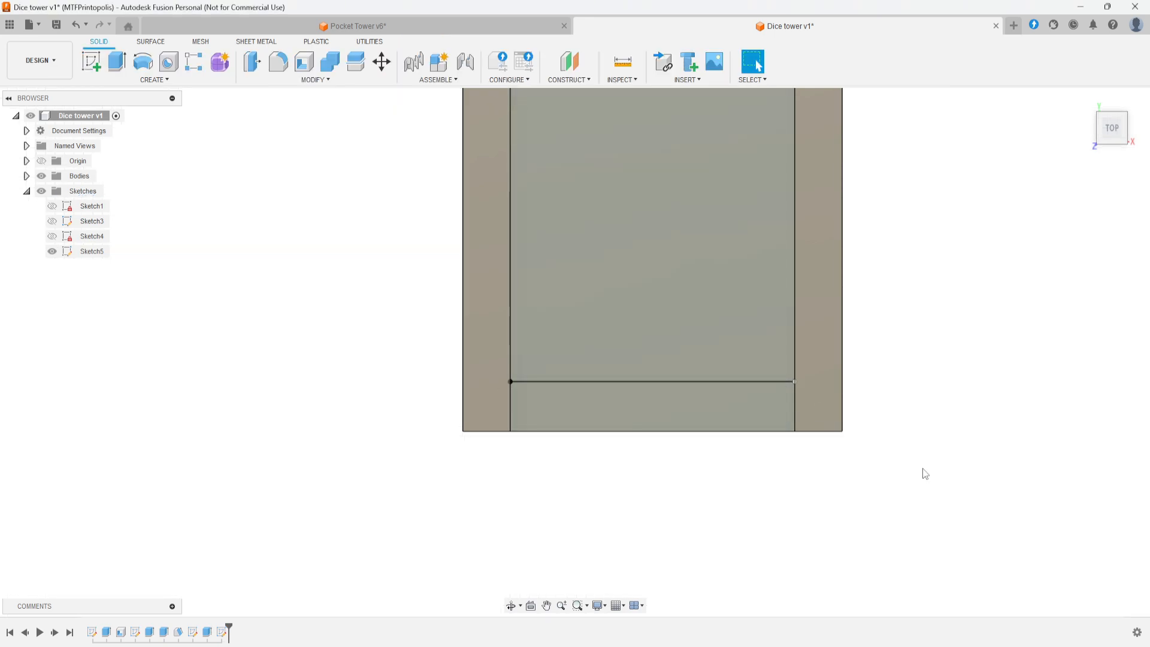
# Extrude the strip at the tray's open front up to the side walls' top face, joined to the body
pyautogui.keyDown('shift'); pyautogui.moveTo(924, 473); pyautogui.dragTo(962, 502, button='middle'); pyautogui.keyUp('shift')
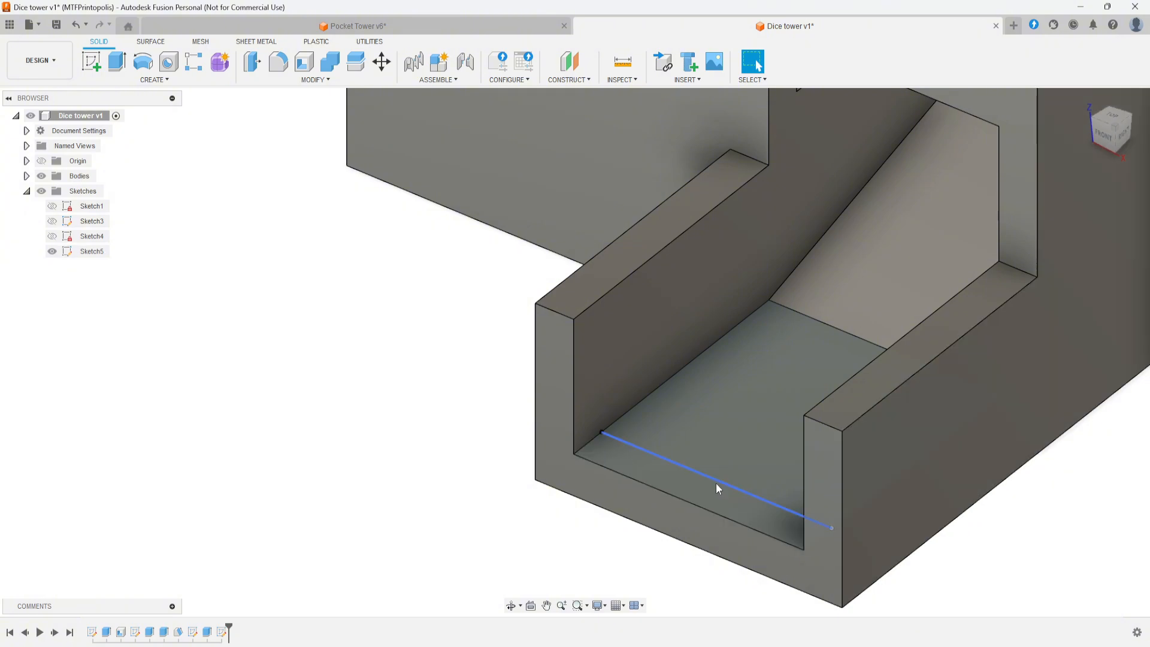
pyautogui.click(681, 489)
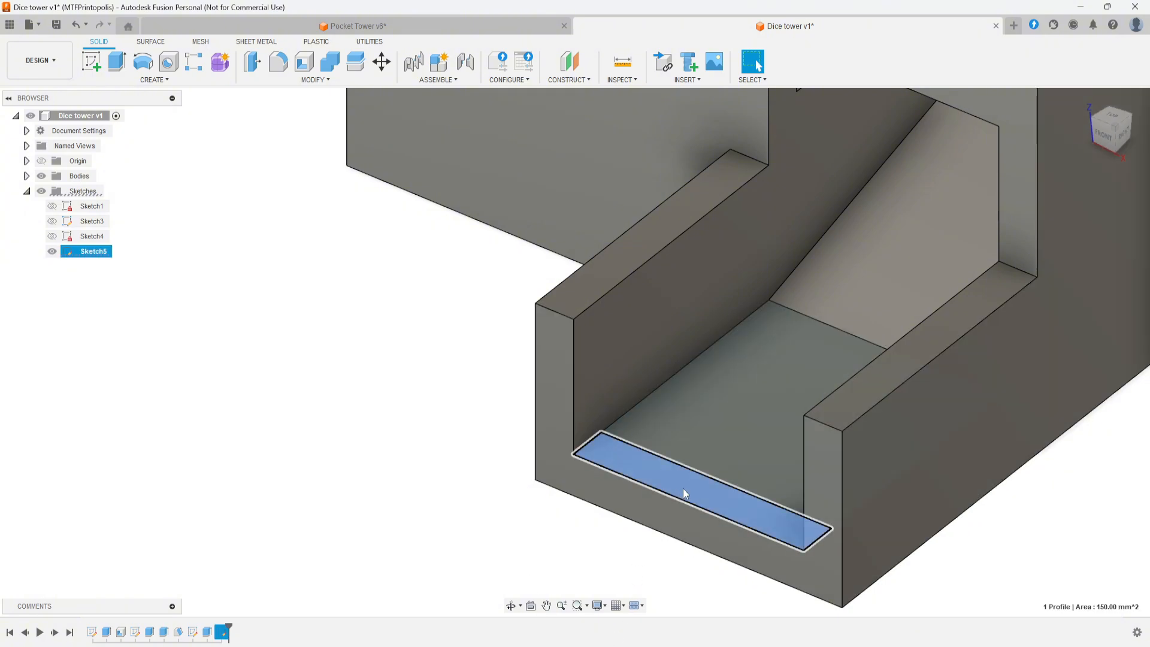
pyautogui.press('e')
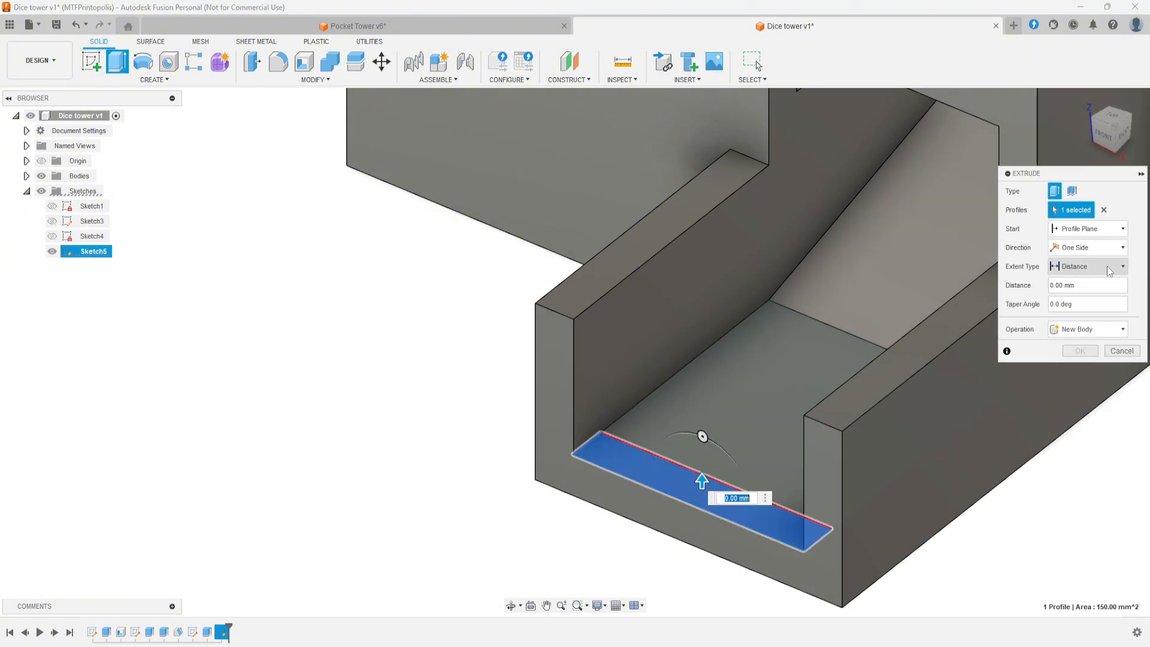
pyautogui.click(1108, 268)
pyautogui.click(1077, 294)
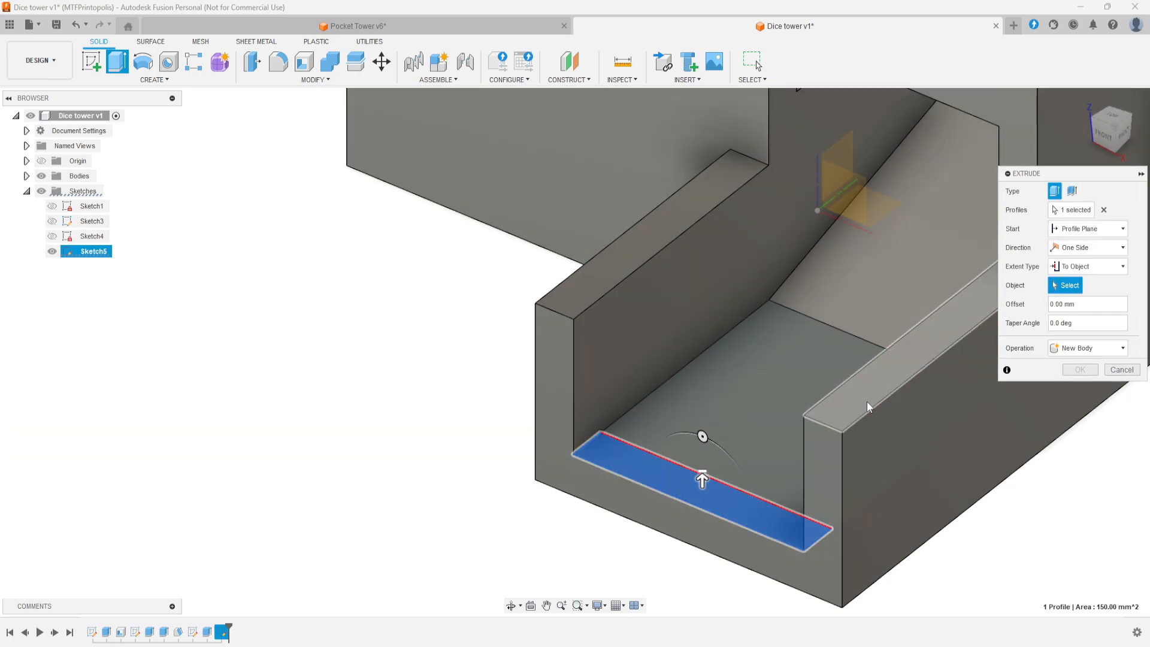
pyautogui.click(850, 397)
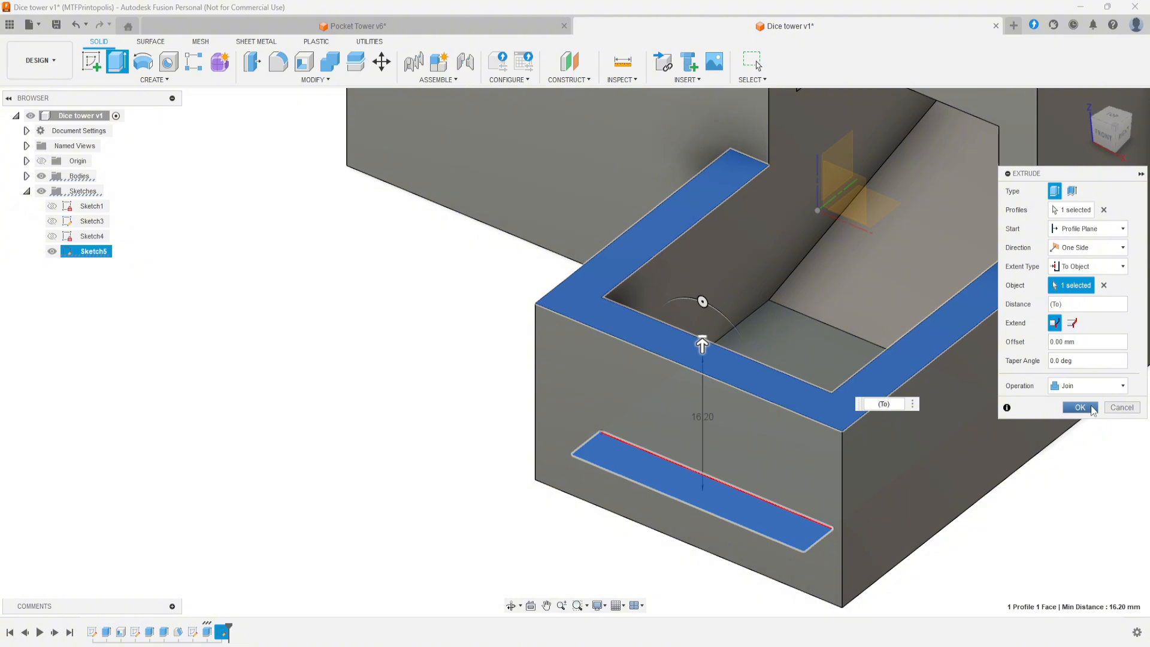
pyautogui.click(1080, 408)
# Apply a 5 mm equal-distance chamfer to the sloping-looking inner edge visible through the upper part of the exit opening
pyautogui.scroll(-5, 1048, 509)
pyautogui.moveTo(775, 513); pyautogui.dragTo(851, 455, button='middle')
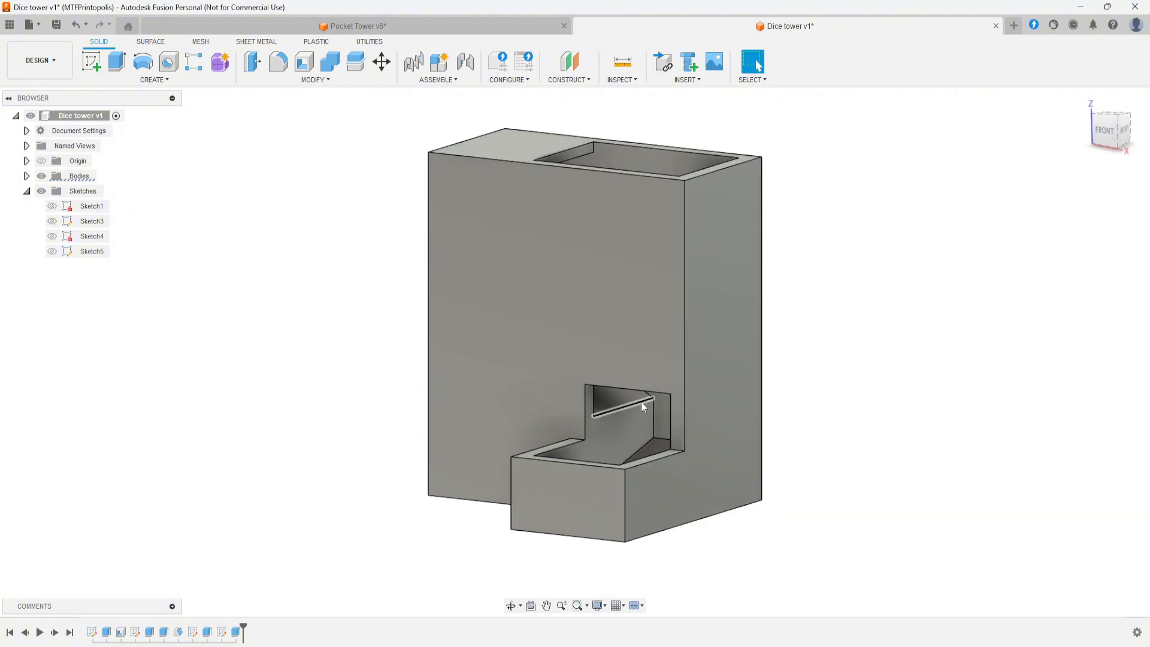
pyautogui.moveTo(843, 454); pyautogui.dragTo(873, 465, button='middle')
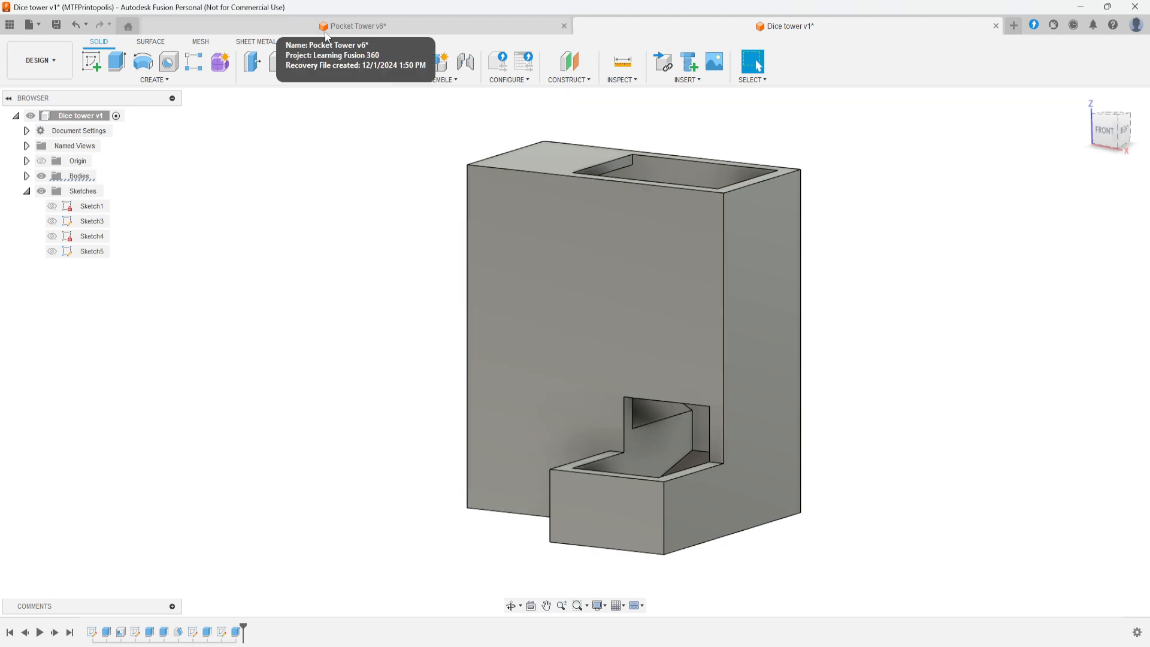
pyautogui.moveTo(851, 460); pyautogui.dragTo(822, 418, button='middle')
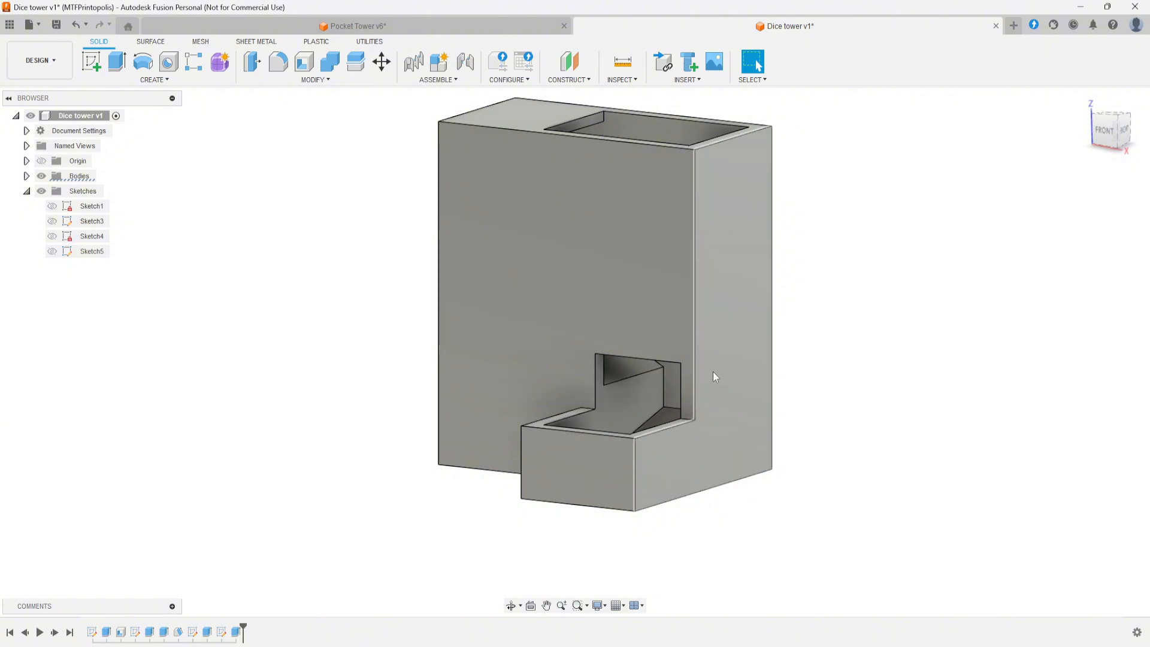
pyautogui.click(638, 377)
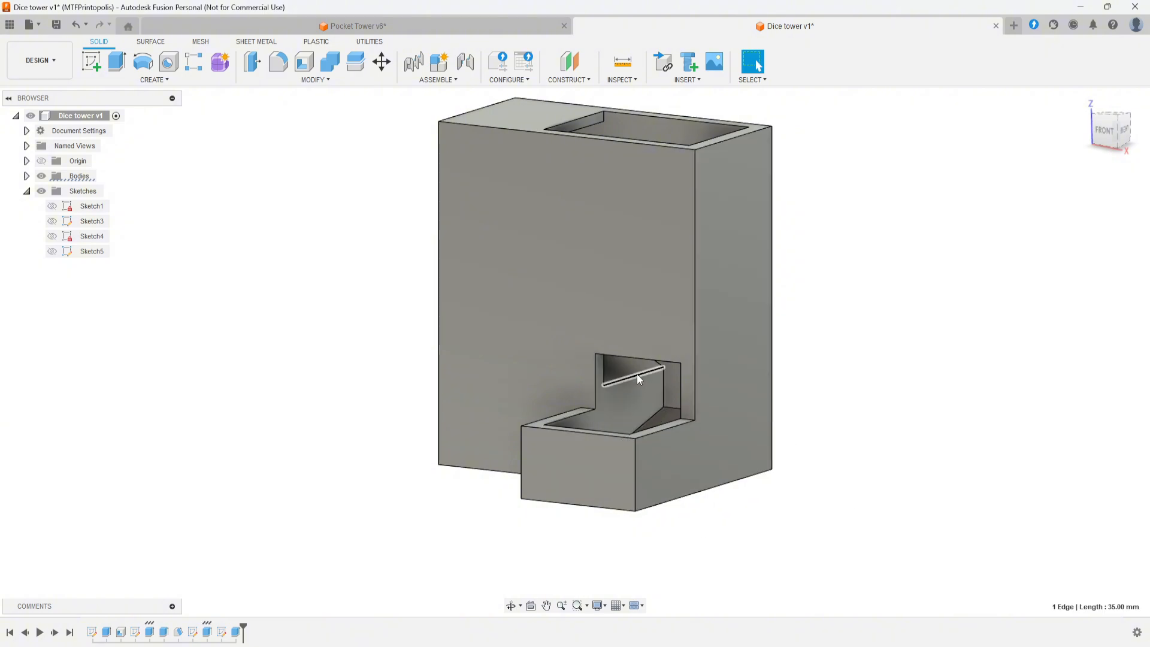
pyautogui.click(317, 80)
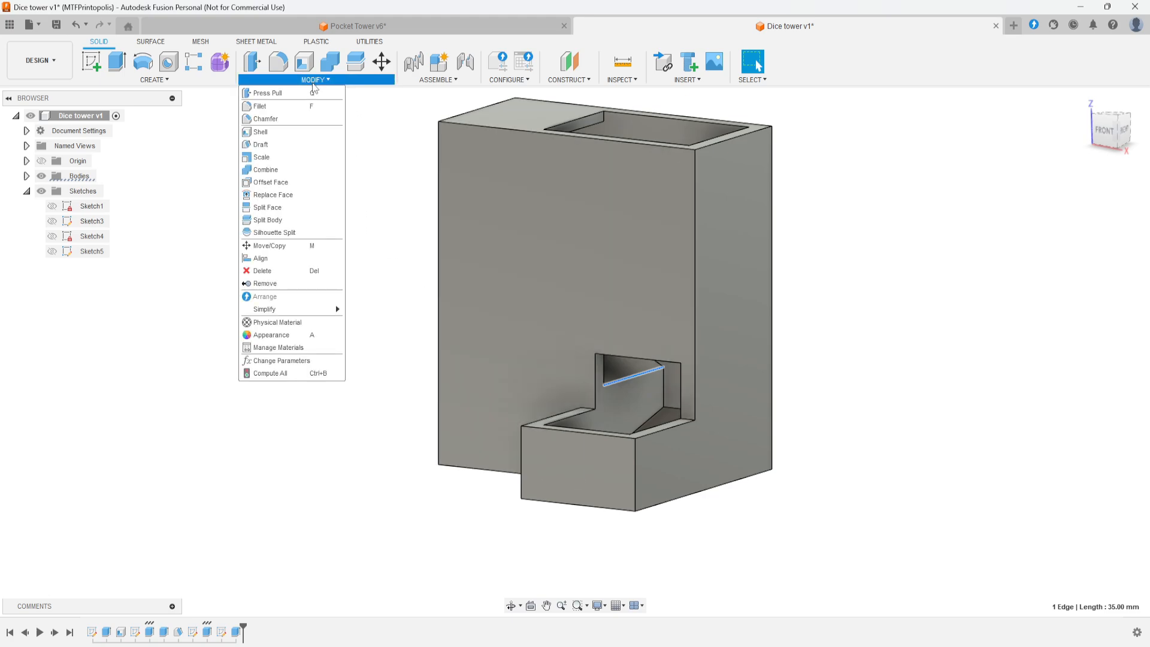
pyautogui.click(267, 118)
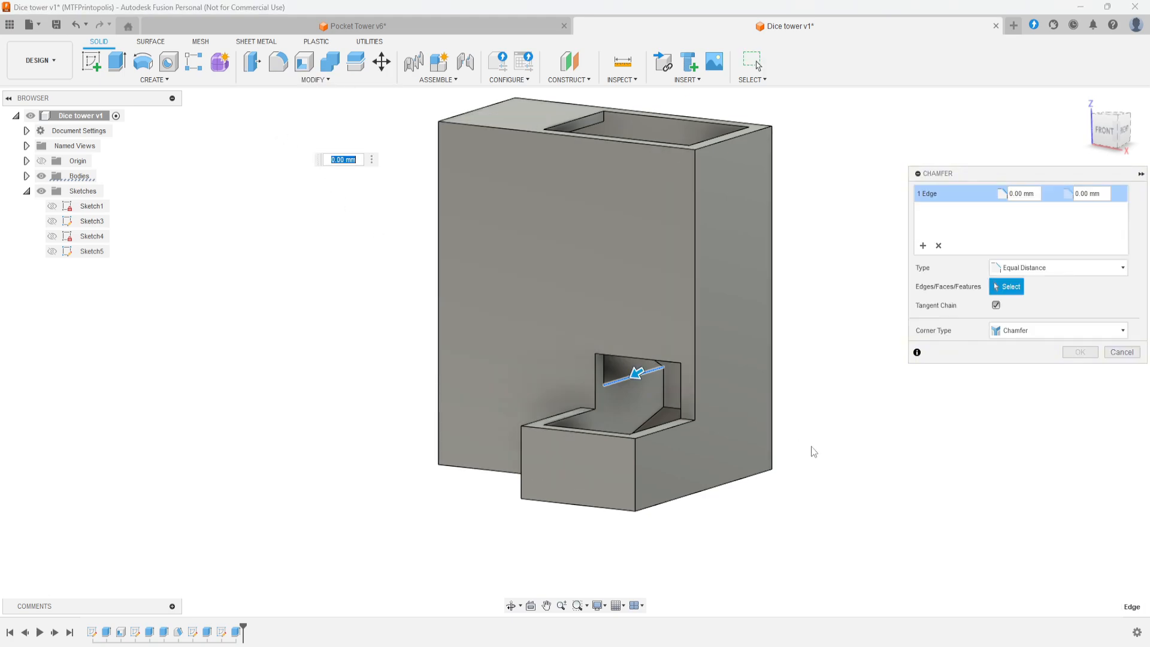
pyautogui.scroll(2, 811, 447)
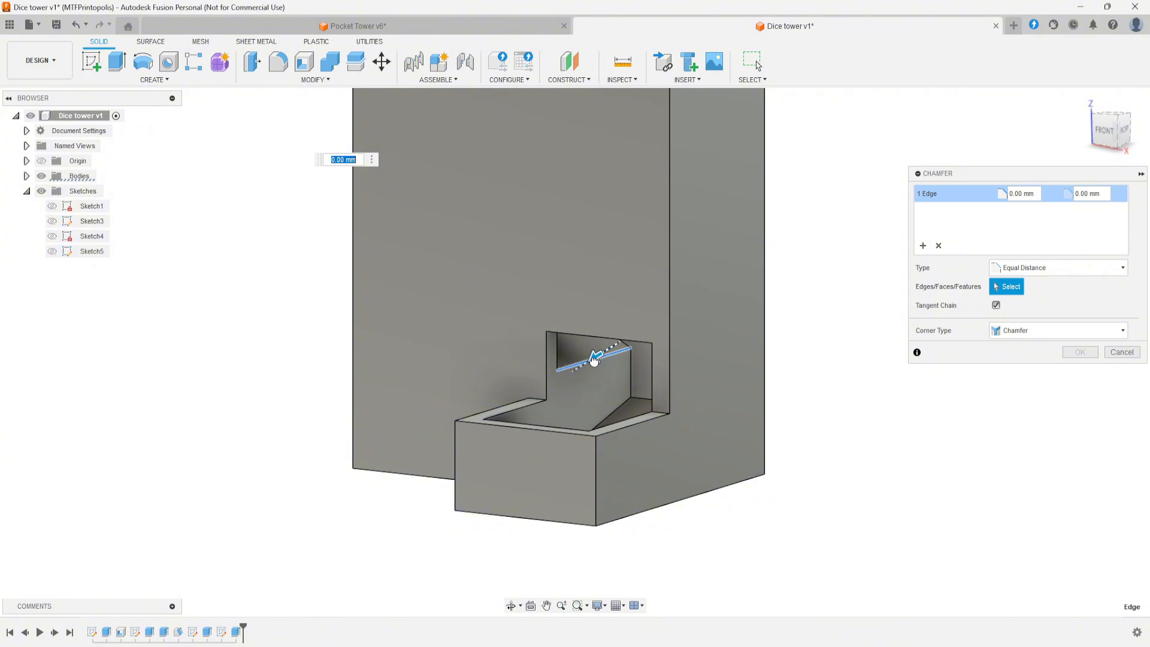
pyautogui.moveTo(595, 357)
pyautogui.mouseDown()
pyautogui.moveTo(580, 366)
pyautogui.moveTo(594, 373)
pyautogui.mouseUp()
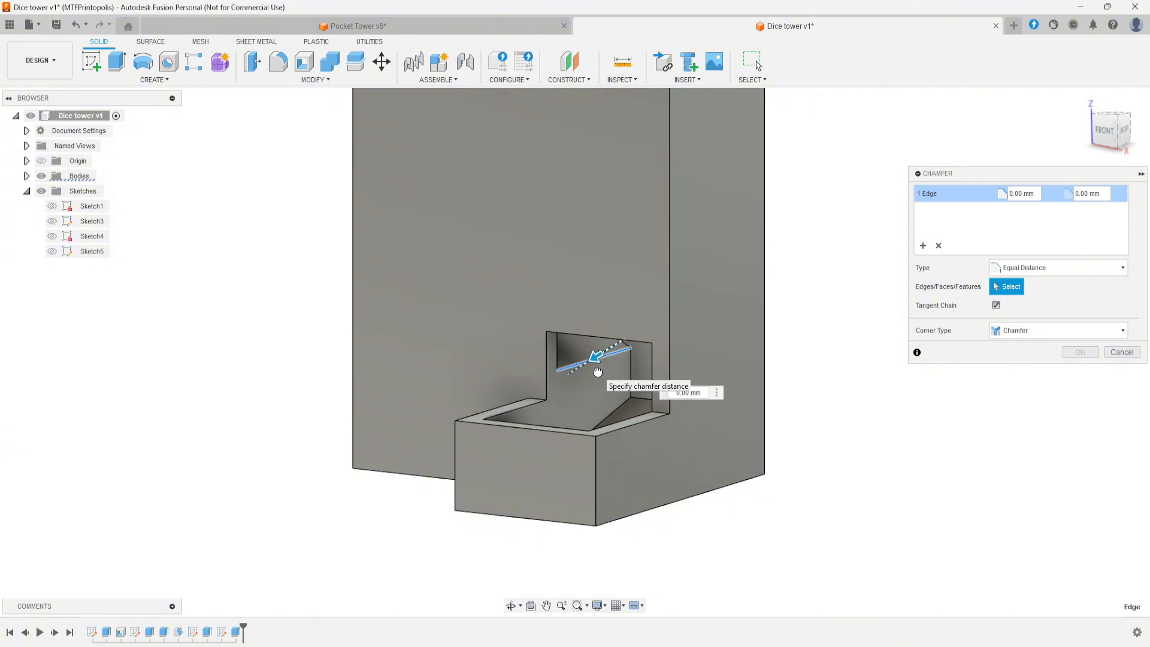
pyautogui.moveTo(749, 441)
pyautogui.keyDown('shift'); pyautogui.mouseDown(button='middle')
pyautogui.moveTo(803, 442)
pyautogui.moveTo(749, 455)
pyautogui.mouseUp(button='middle'); pyautogui.keyUp('shift')
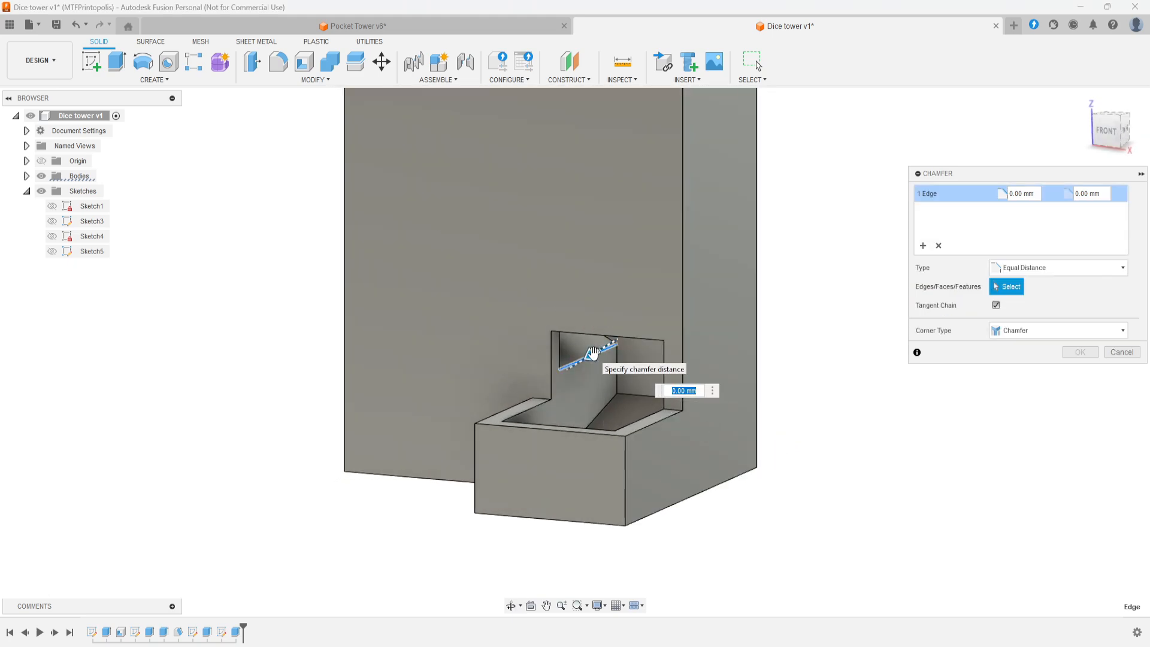
pyautogui.write('5')
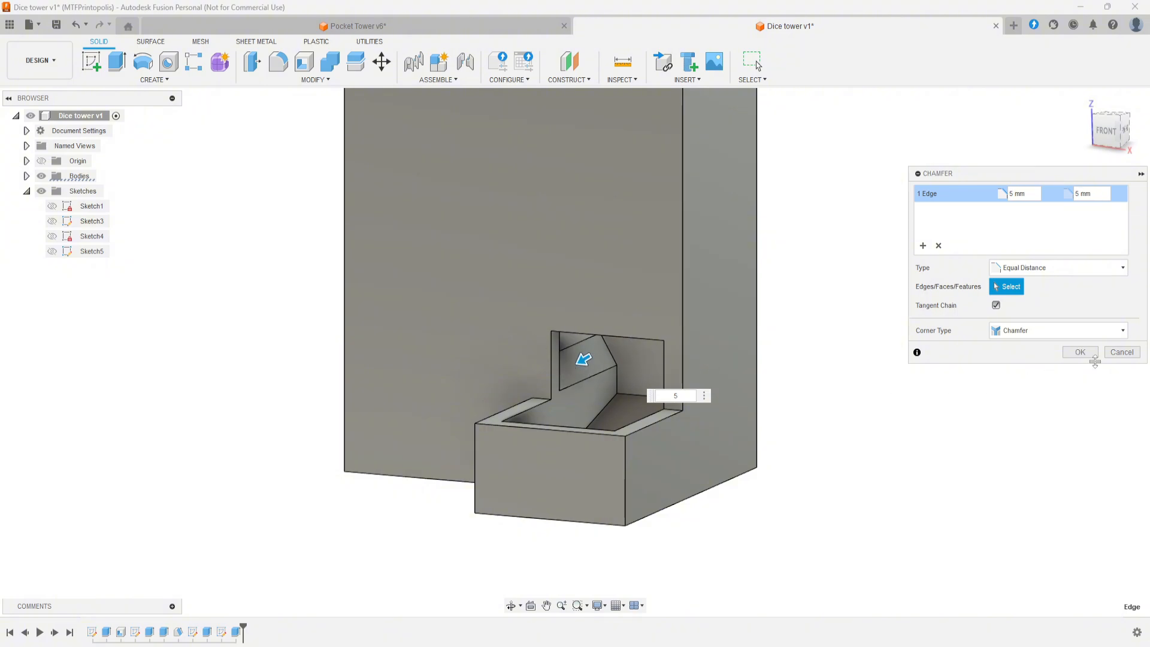
pyautogui.click(1072, 353)
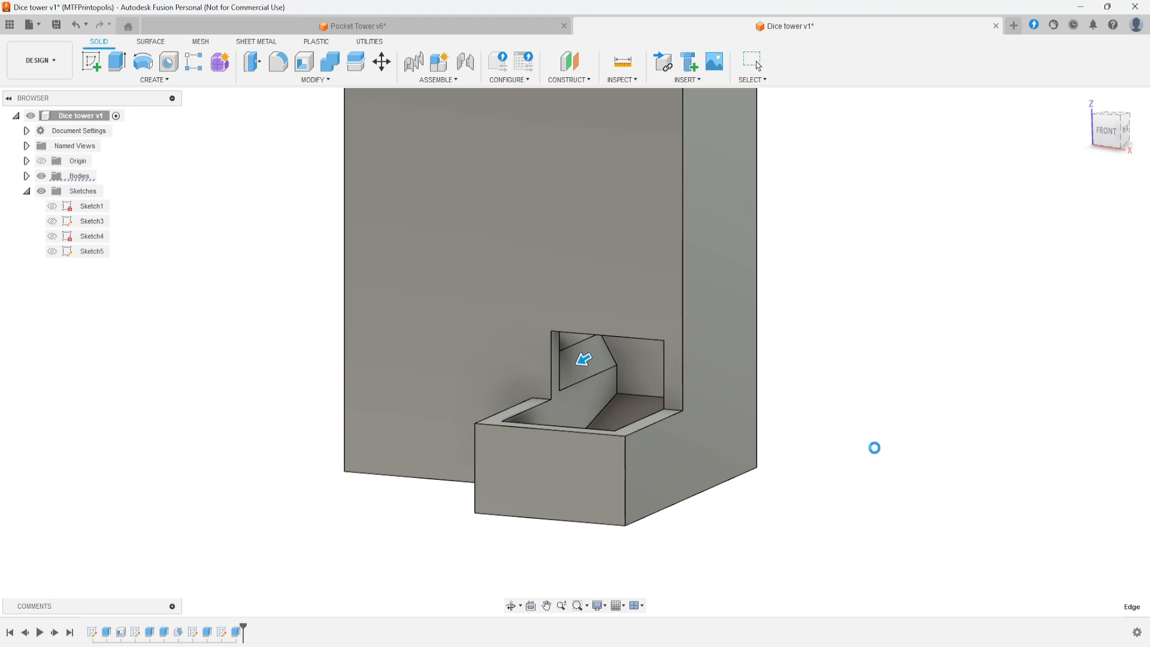
# Try to fillet the tower's top rim, its vertical corner edges and the tray's side-wall top edges as one selection
pyautogui.moveTo(856, 454); pyautogui.dragTo(852, 425, button='middle')
pyautogui.scroll(-3, 837, 450)
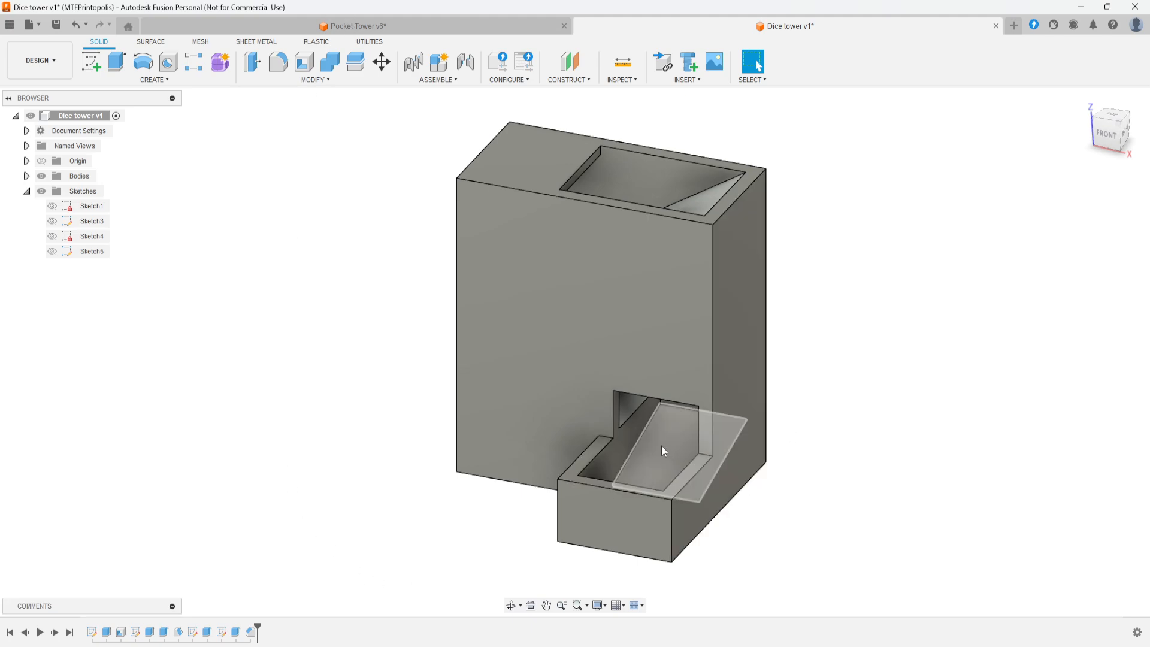
pyautogui.click(594, 207)
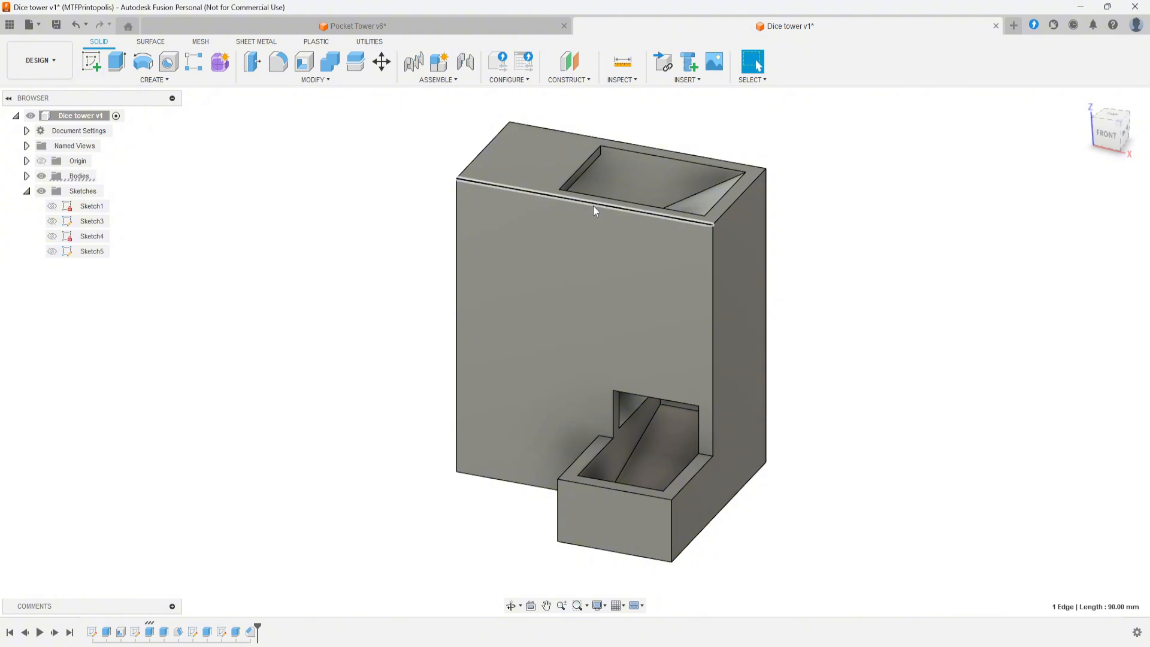
pyautogui.doubleClick(640, 145)
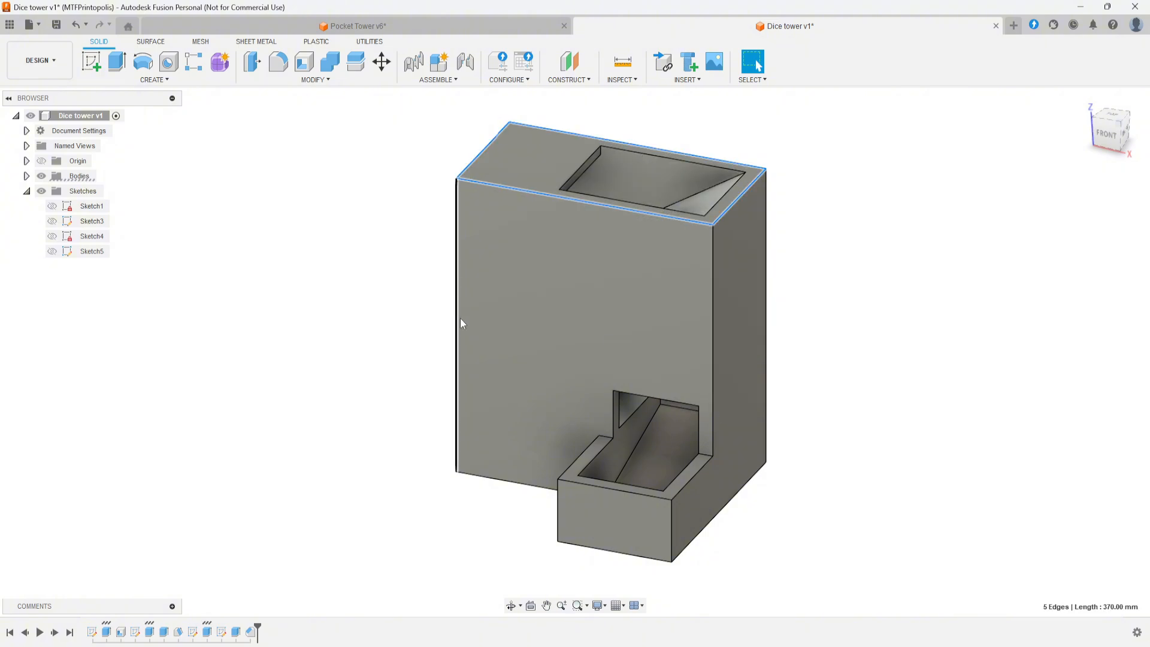
pyautogui.keyDown('shift'); pyautogui.moveTo(460, 319); pyautogui.dragTo(605, 362, button='middle'); pyautogui.keyUp('shift')
pyautogui.keyDown('shift'); pyautogui.click(498, 390); pyautogui.keyUp('shift')
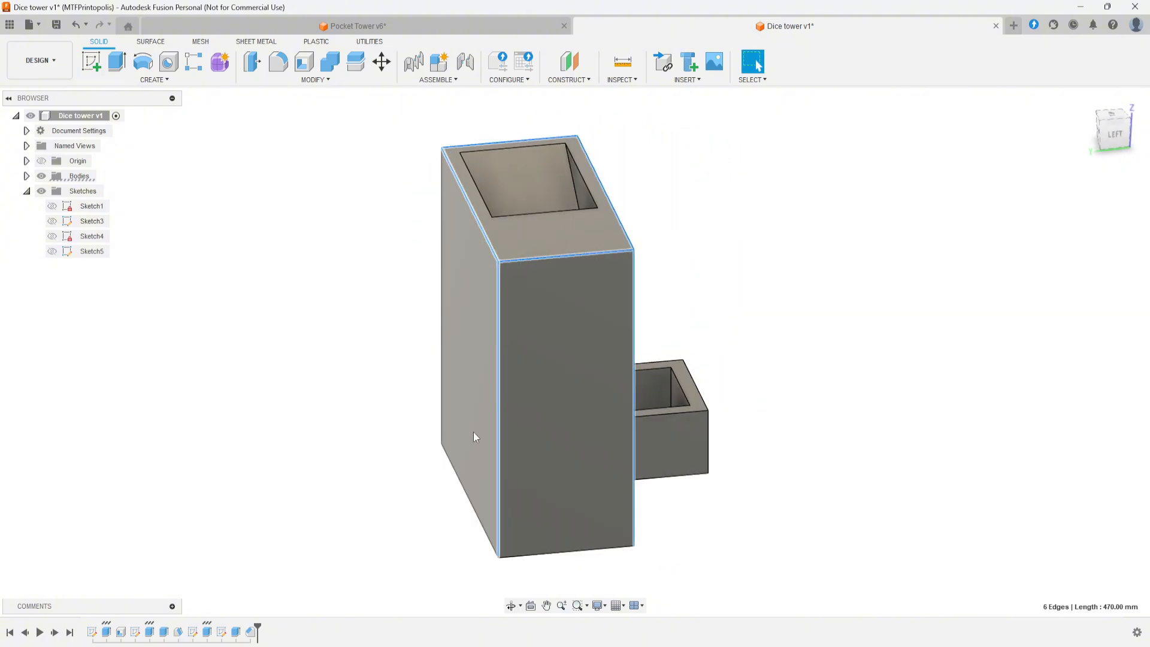
pyautogui.keyDown('shift'); pyautogui.moveTo(474, 436); pyautogui.dragTo(689, 487, button='middle'); pyautogui.keyUp('shift')
pyautogui.keyDown('shift'); pyautogui.click(567, 416); pyautogui.keyUp('shift')
pyautogui.keyDown('shift'); pyautogui.click(693, 489); pyautogui.keyUp('shift')
pyautogui.keyDown('shift'); pyautogui.click(693, 488); pyautogui.keyUp('shift')
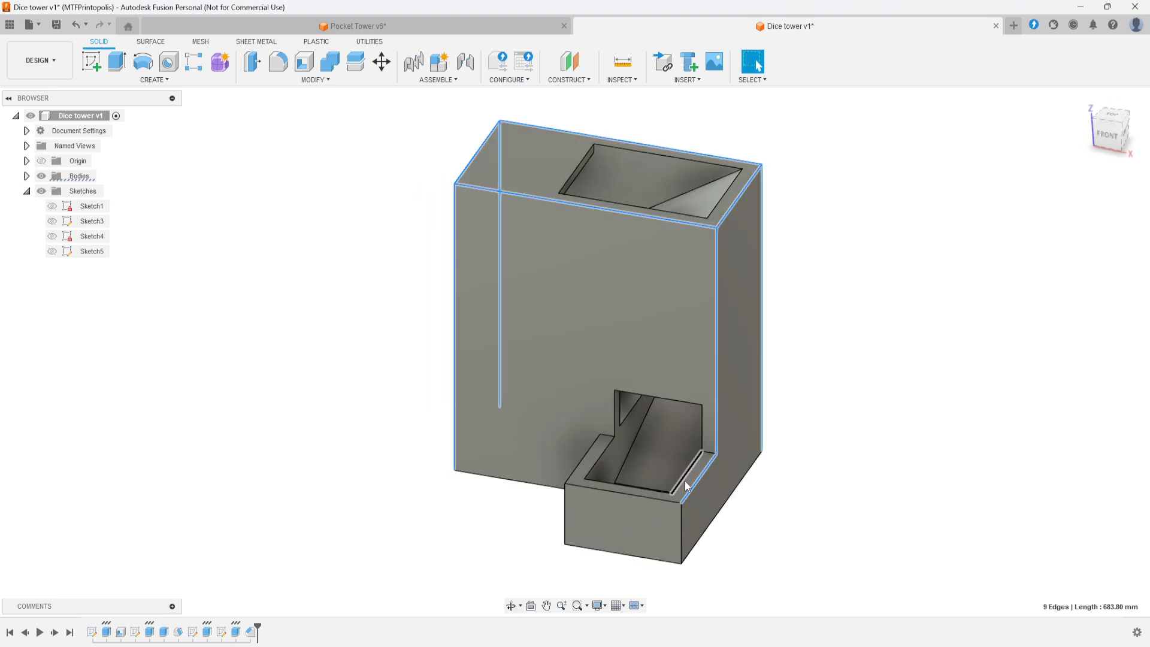
pyautogui.keyDown('shift'); pyautogui.click(684, 478); pyautogui.keyUp('shift')
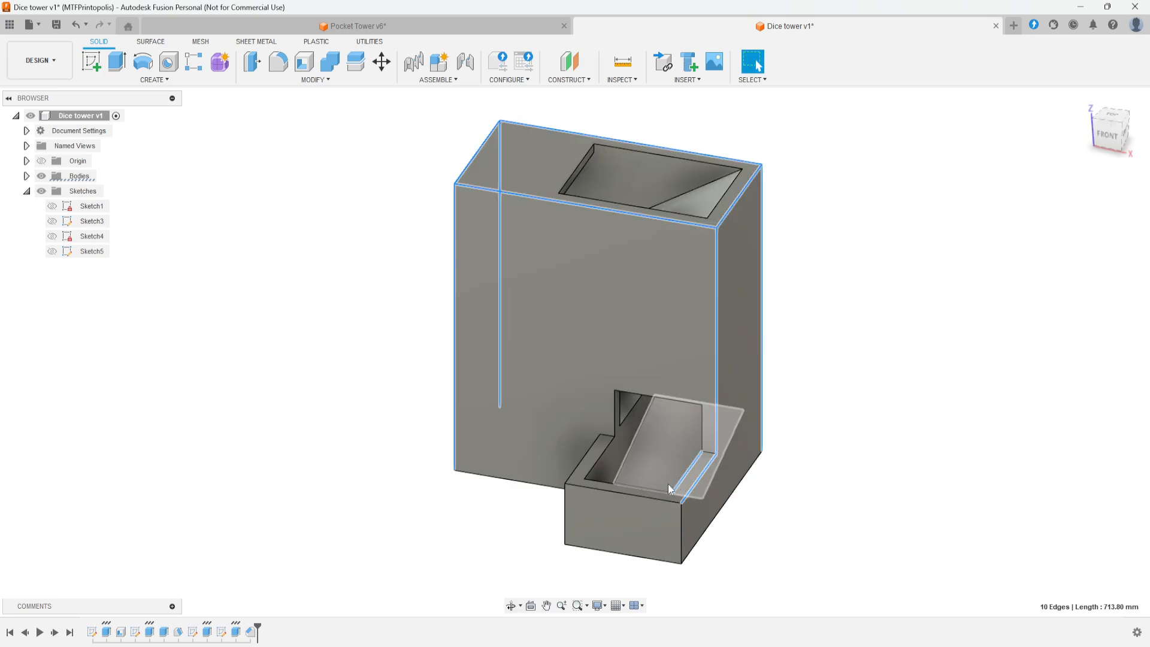
pyautogui.click(278, 61)
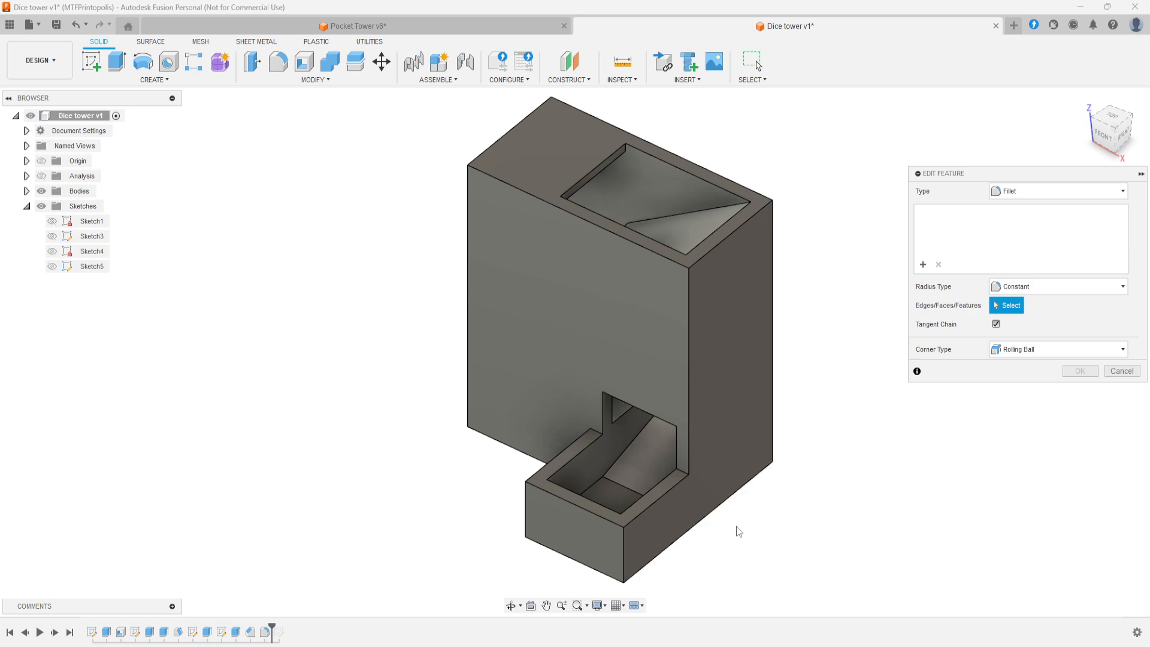
# Fillet the tray's inner and outer side-wall top edges, its outer front top edge and both front vertical corners with a 3 mm radius
pyautogui.click(655, 502)
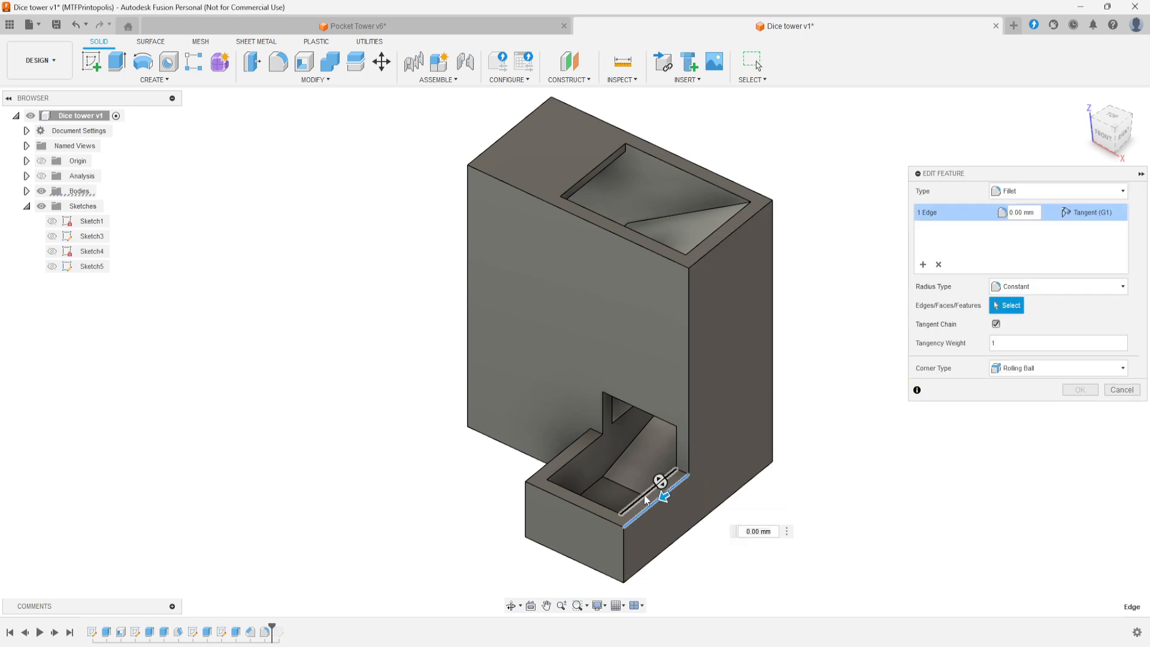
pyautogui.click(650, 491)
pyautogui.click(564, 465)
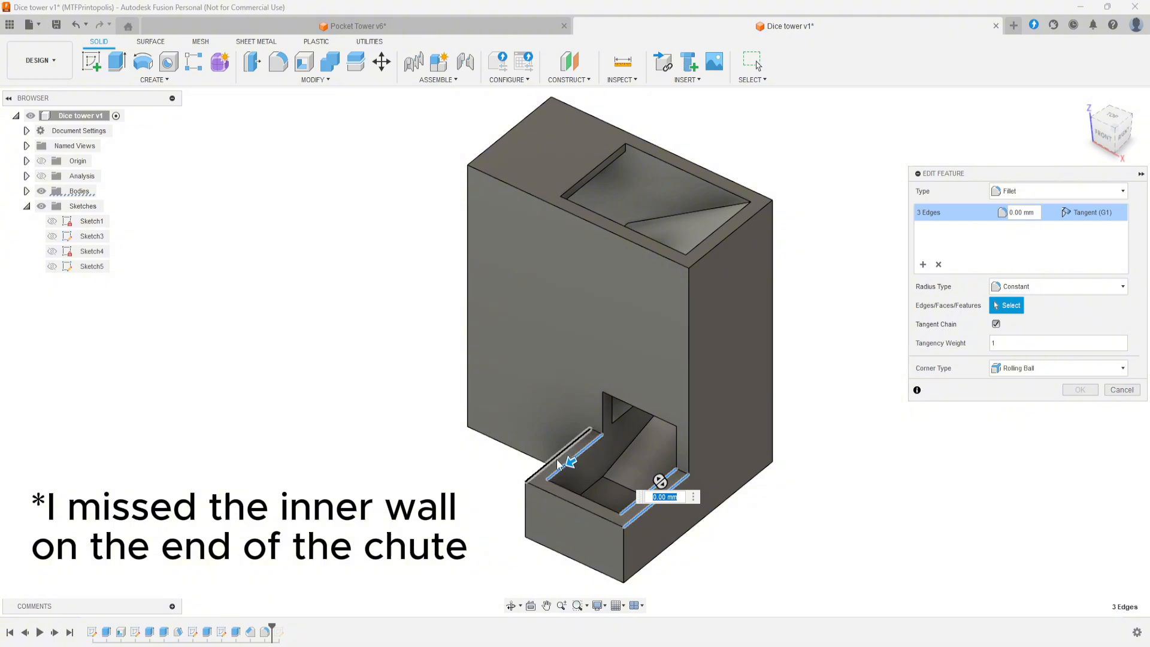
pyautogui.click(555, 459)
pyautogui.click(557, 501)
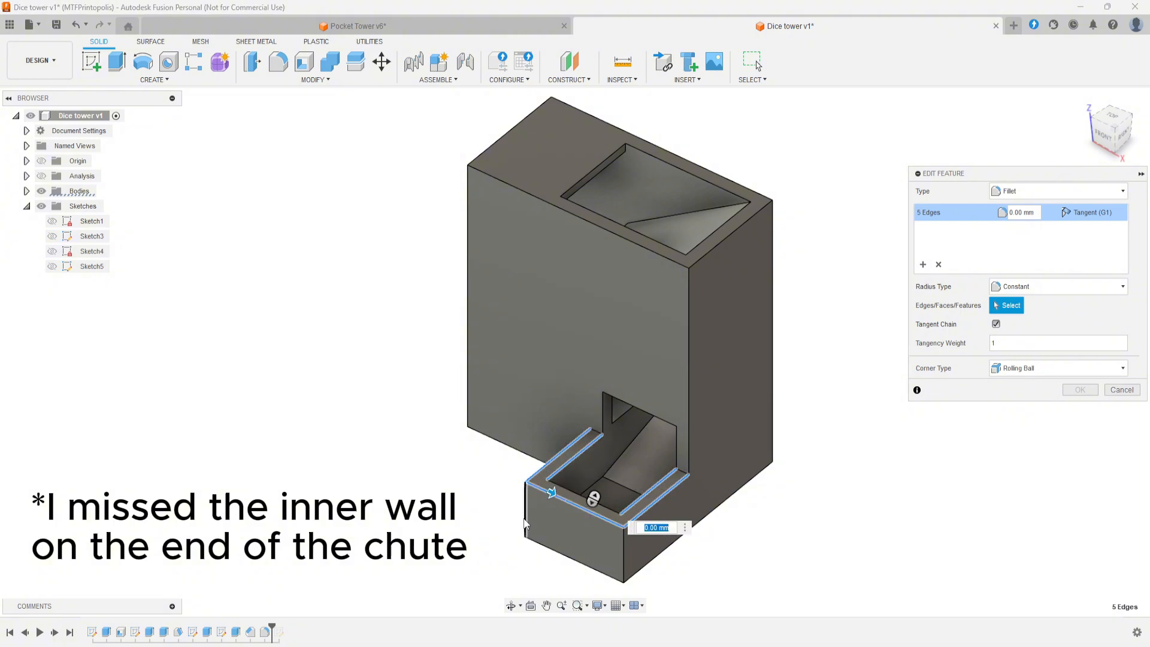
pyautogui.click(525, 524)
pyautogui.click(623, 578)
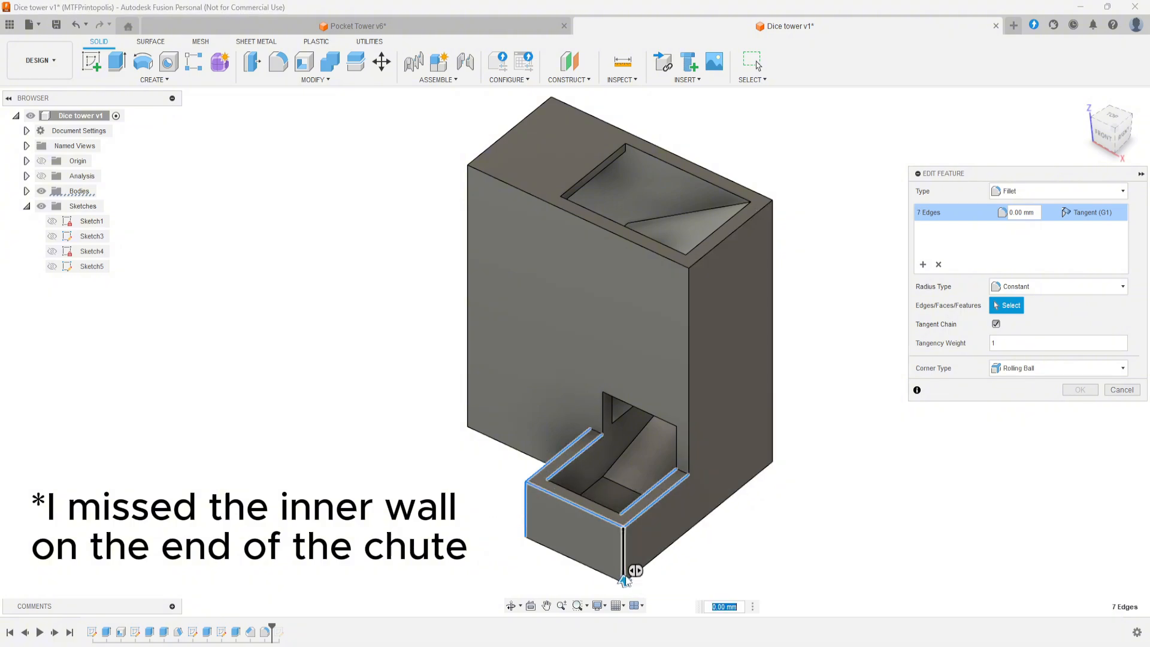
pyautogui.write('3')
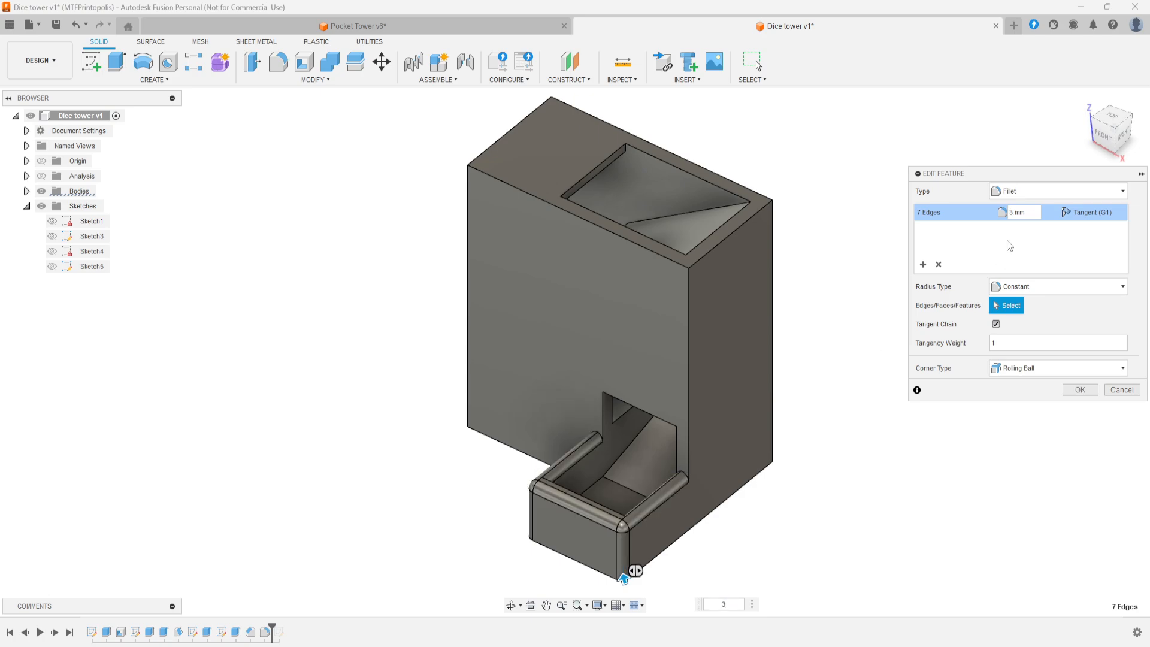
# Add a second fillet set of 2.5 mm on the tower's four outer top edges and the top opening's edge beside the solid top surface
pyautogui.keyDown('shift'); pyautogui.moveTo(738, 578); pyautogui.dragTo(756, 532, button='middle'); pyautogui.keyUp('shift')
pyautogui.click(963, 258)
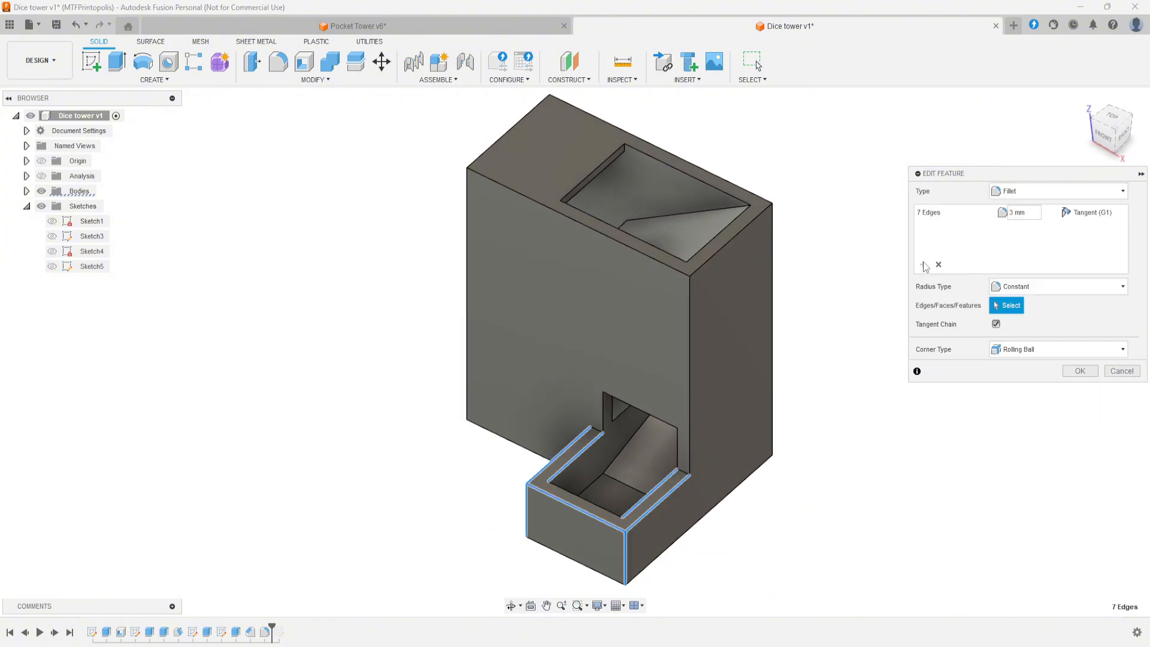
pyautogui.click(591, 172)
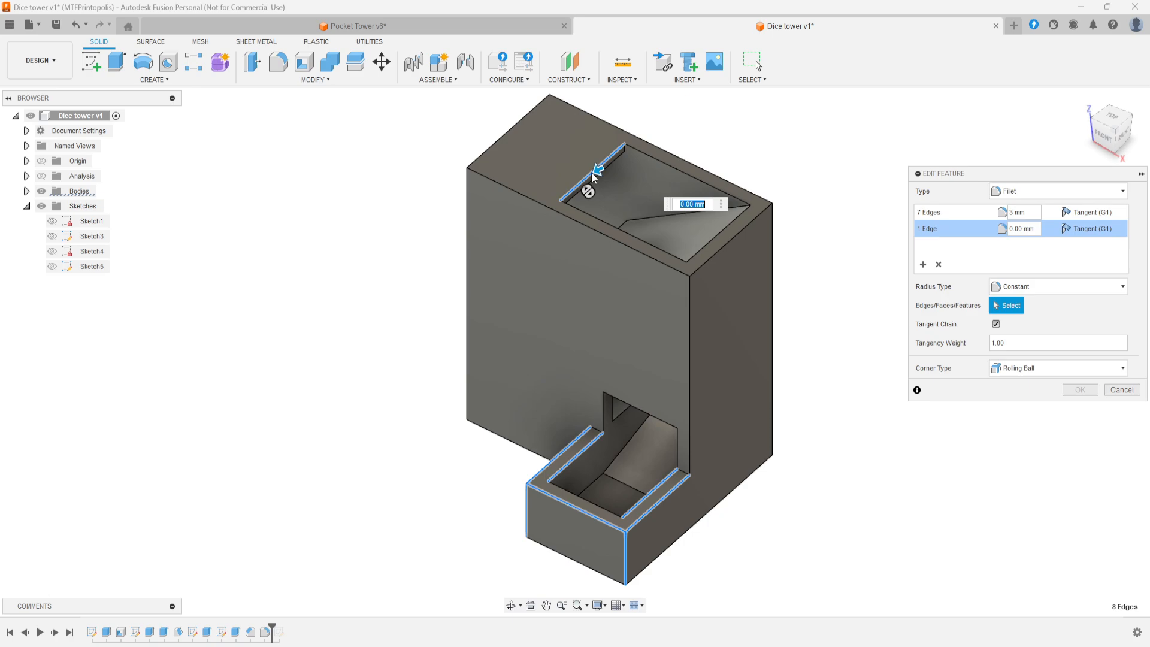
pyautogui.click(721, 248)
pyautogui.click(646, 257)
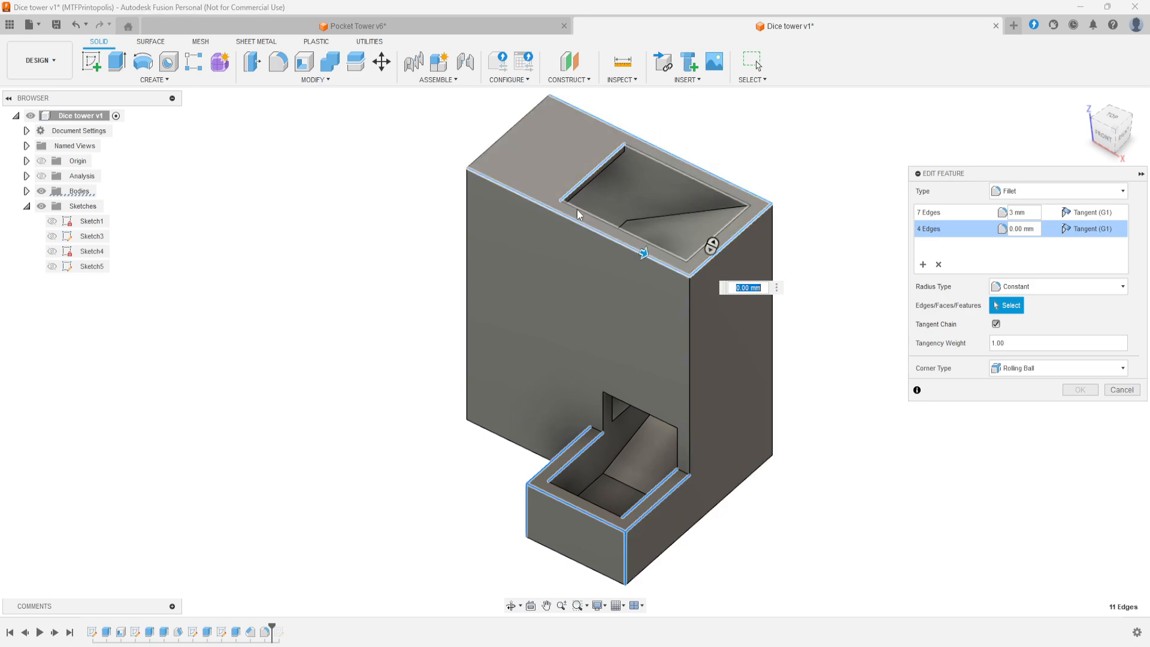
pyautogui.click(504, 135)
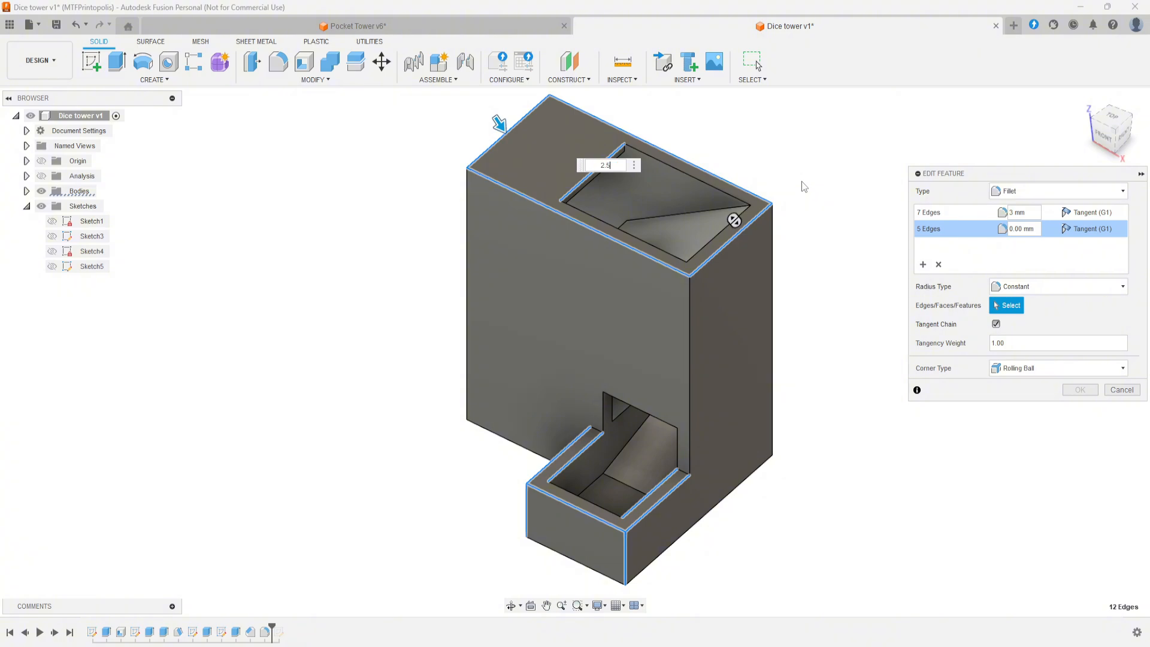
pyautogui.keyDown('shift'); pyautogui.moveTo(804, 175); pyautogui.dragTo(675, 151, button='middle'); pyautogui.keyUp('shift')
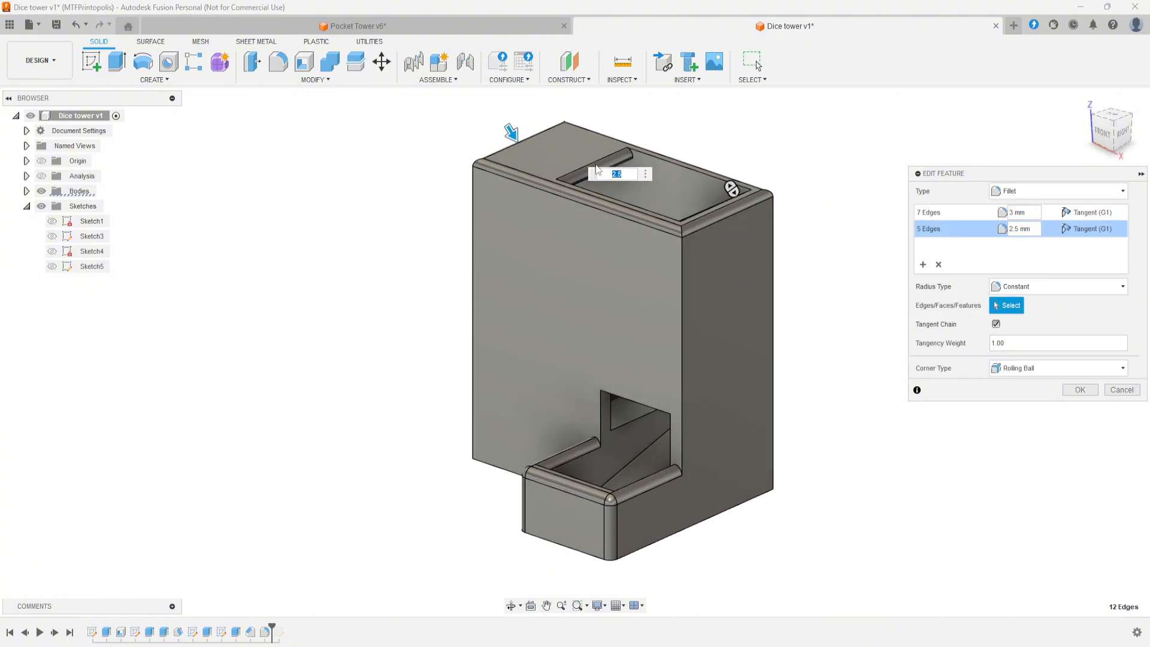
# Add a third fillet set of 5 mm on the tower's four vertical corner edges and finish the feature
pyautogui.keyDown('shift'); pyautogui.moveTo(853, 190); pyautogui.dragTo(830, 195, button='middle'); pyautogui.keyUp('shift')
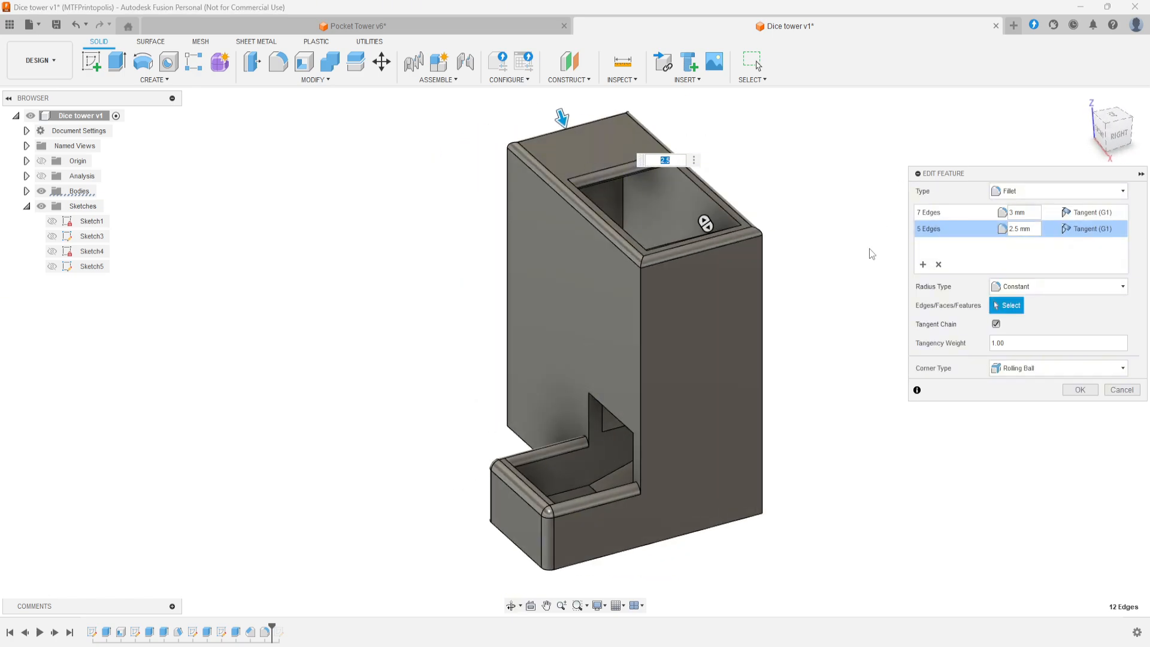
pyautogui.click(924, 264)
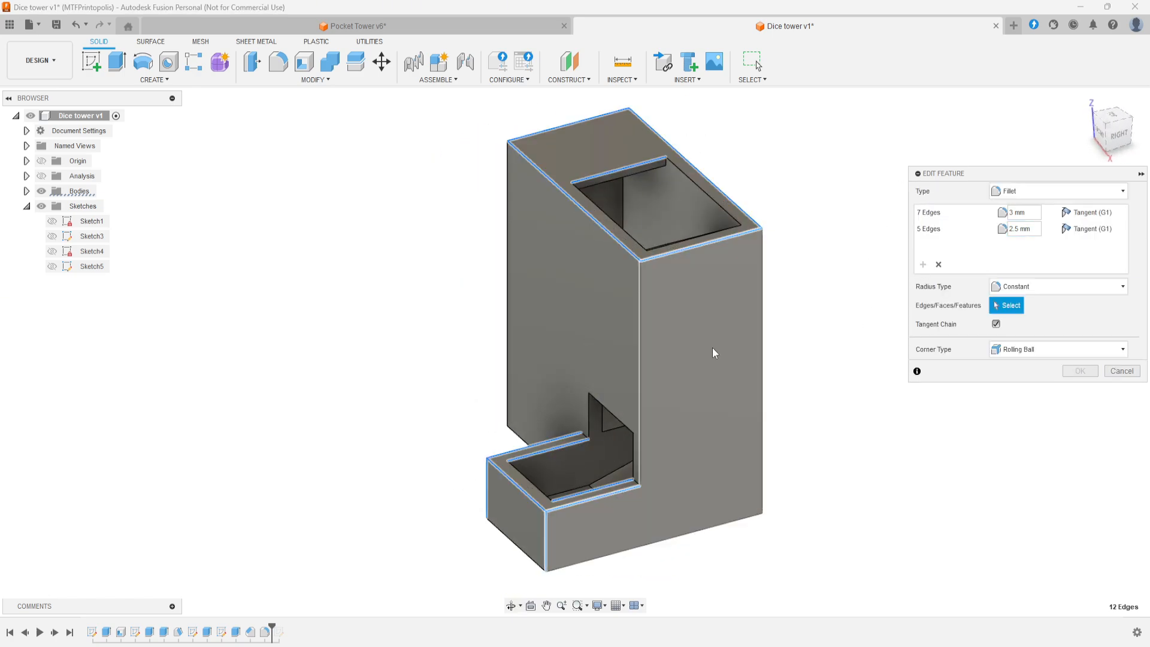
pyautogui.click(641, 355)
pyautogui.keyDown('shift'); pyautogui.moveTo(763, 356); pyautogui.dragTo(942, 398, button='middle'); pyautogui.keyUp('shift')
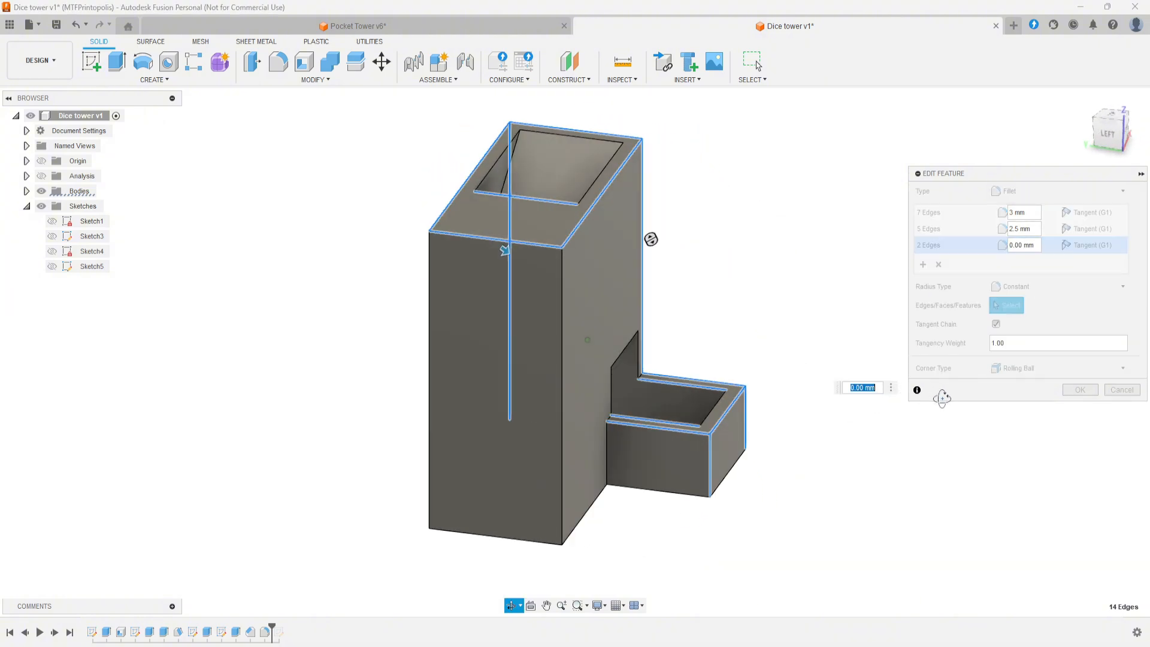
pyautogui.click(564, 407)
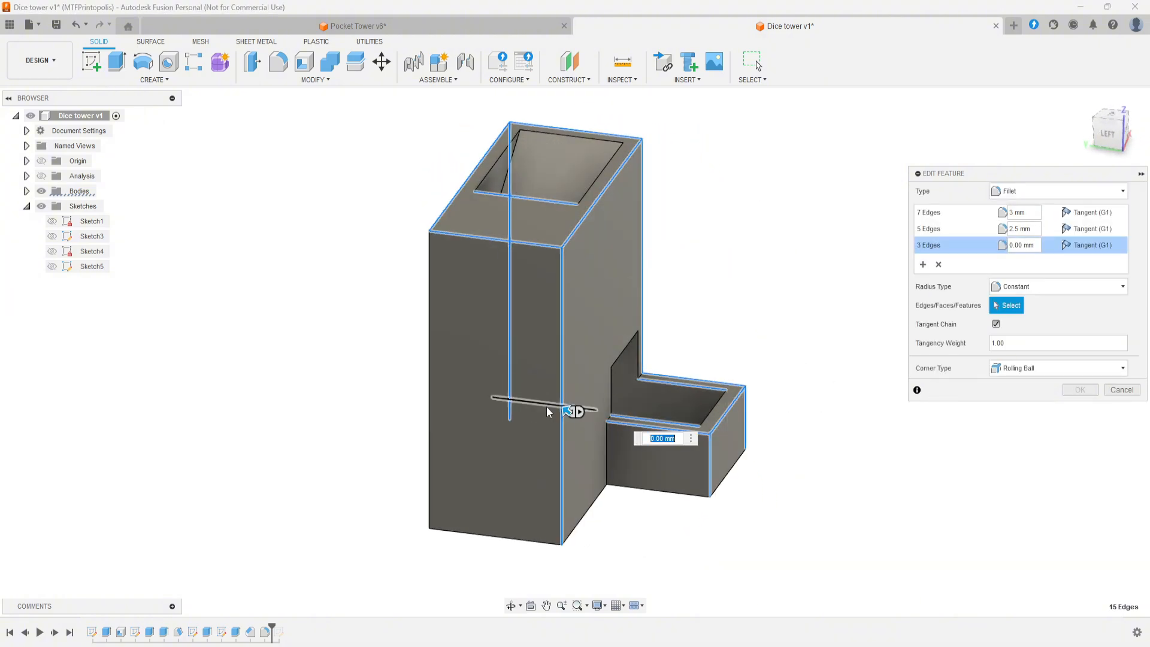
pyautogui.click(429, 412)
pyautogui.keyDown('shift'); pyautogui.moveTo(830, 458); pyautogui.dragTo(745, 530, button='middle'); pyautogui.keyUp('shift')
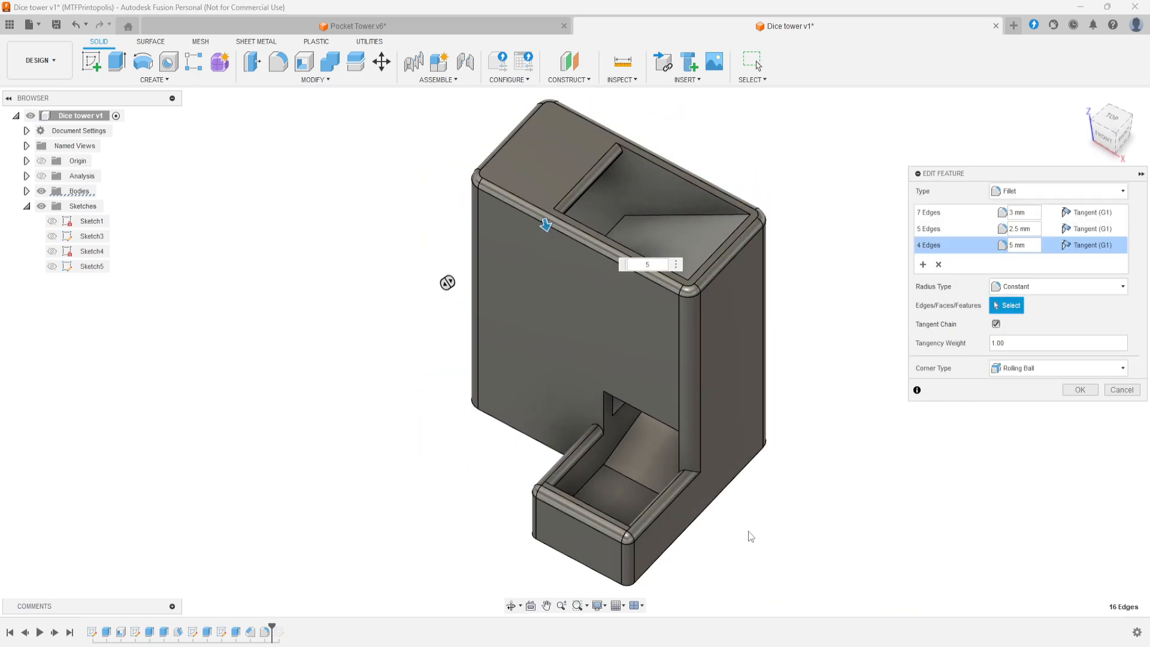
pyautogui.click(1078, 395)
# Create a section analysis parallel to the tower's tray-side end face at a distance of -25 mm and view the cut straight on
pyautogui.keyDown('shift'); pyautogui.moveTo(817, 531); pyautogui.dragTo(816, 372, button='middle'); pyautogui.keyUp('shift')
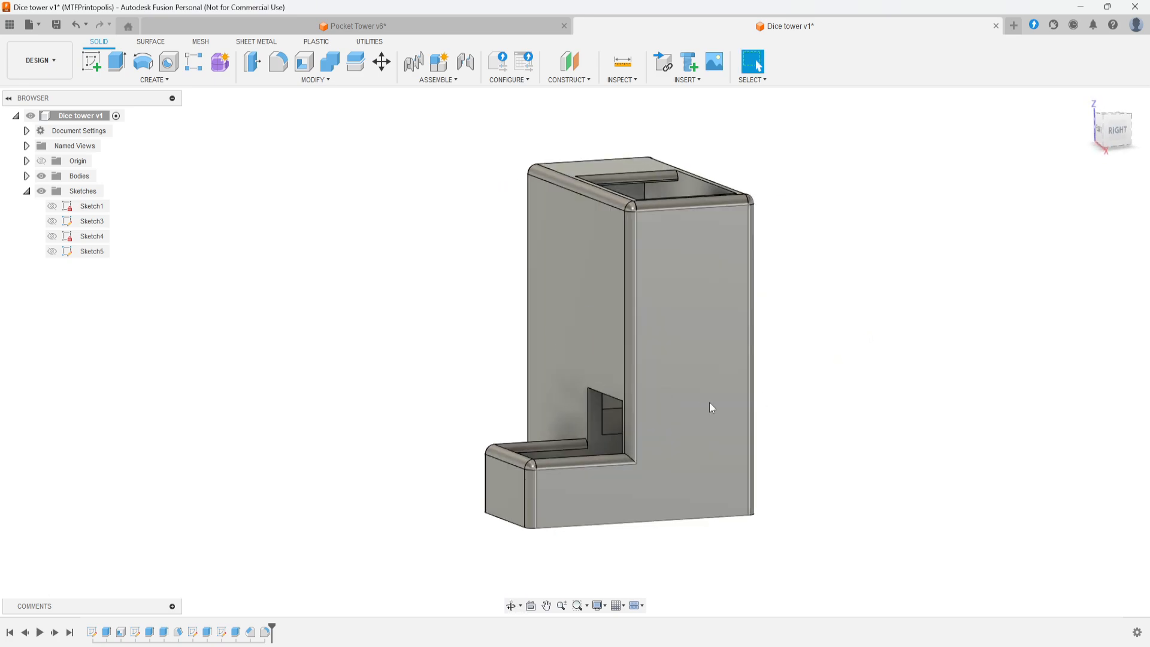
pyautogui.keyDown('shift'); pyautogui.moveTo(740, 443); pyautogui.dragTo(796, 467, button='middle'); pyautogui.keyUp('shift')
pyautogui.click(621, 77)
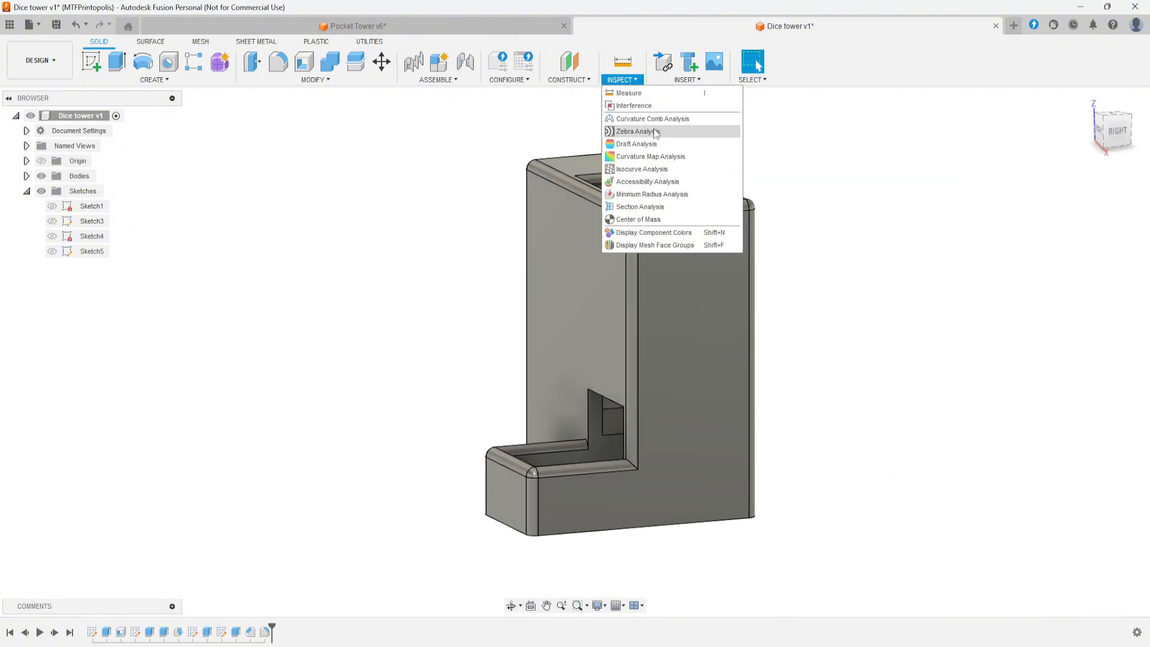
pyautogui.click(640, 206)
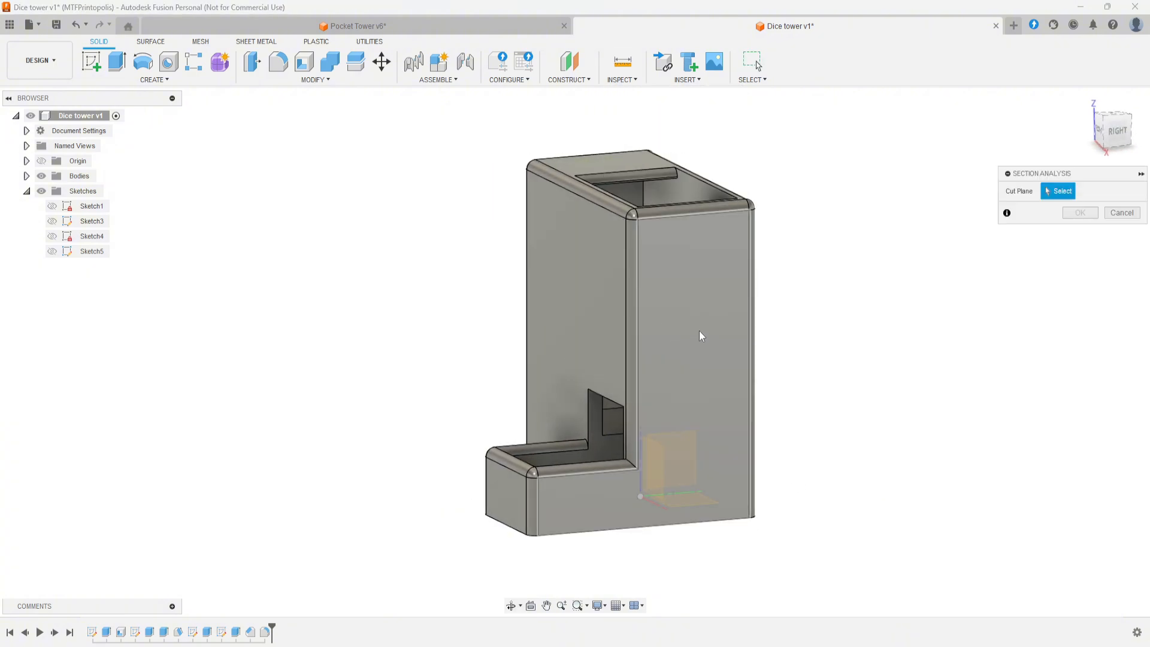
pyautogui.click(713, 321)
pyautogui.moveTo(700, 319); pyautogui.dragTo(680, 302)
pyautogui.keyDown('shift'); pyautogui.moveTo(736, 383); pyautogui.dragTo(646, 468, button='middle'); pyautogui.keyUp('shift')
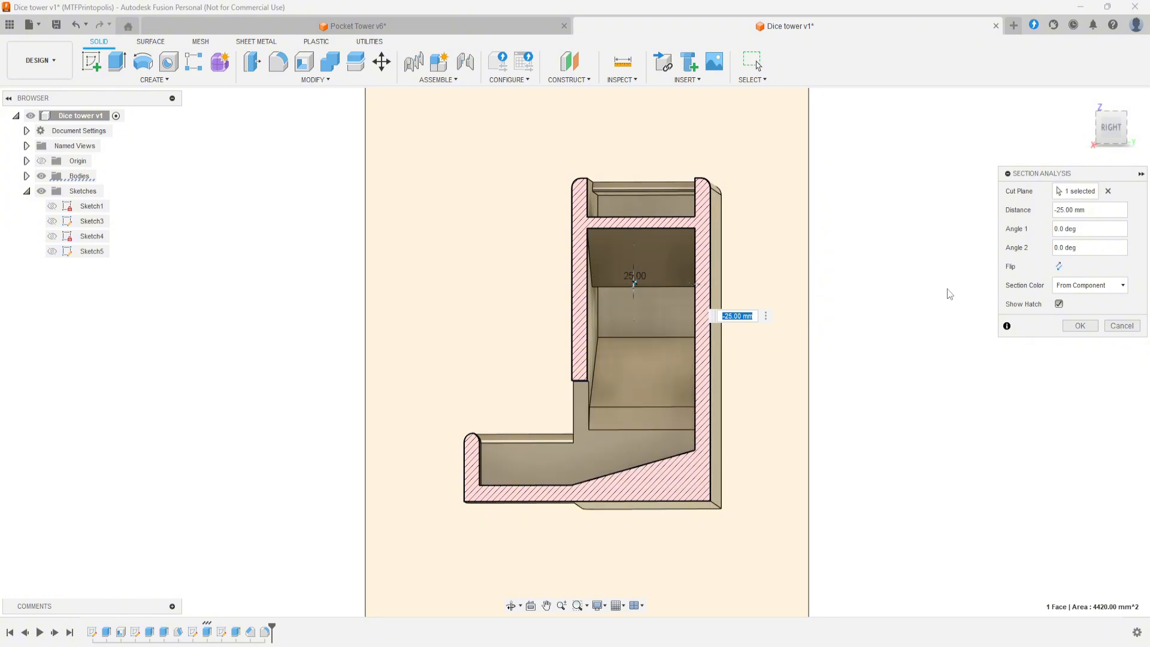
pyautogui.click(1112, 127)
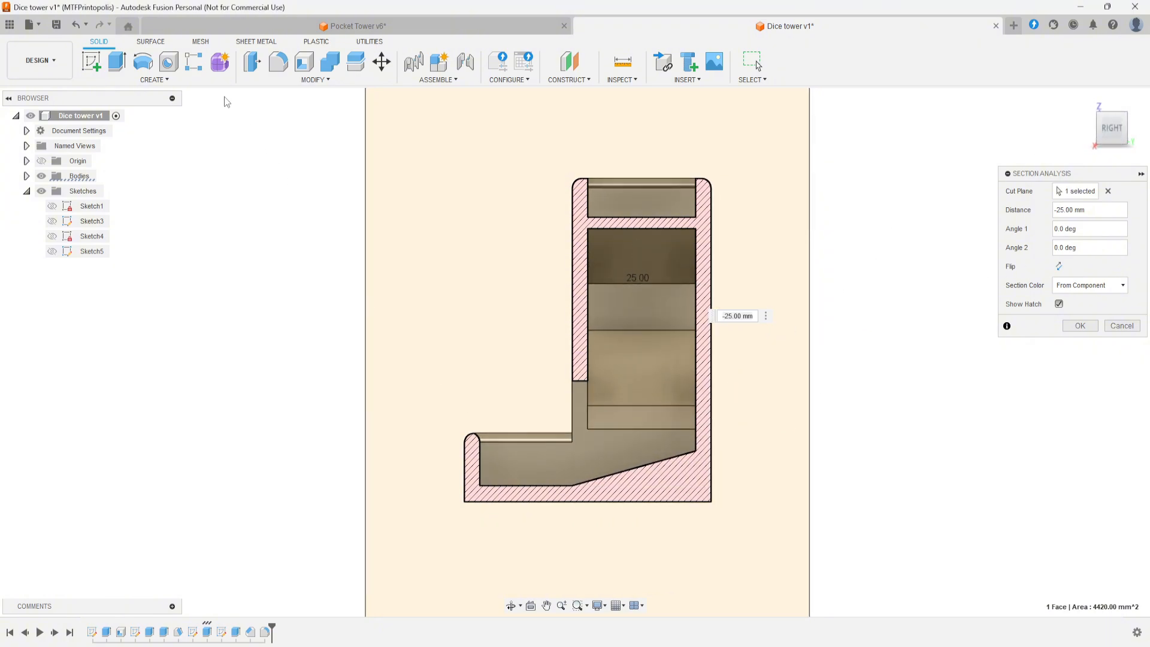
# Start a sketch on the chute's inner side face behind the section cut and draw a 22 mm diameter circle inside the chute
pyautogui.click(91, 62)
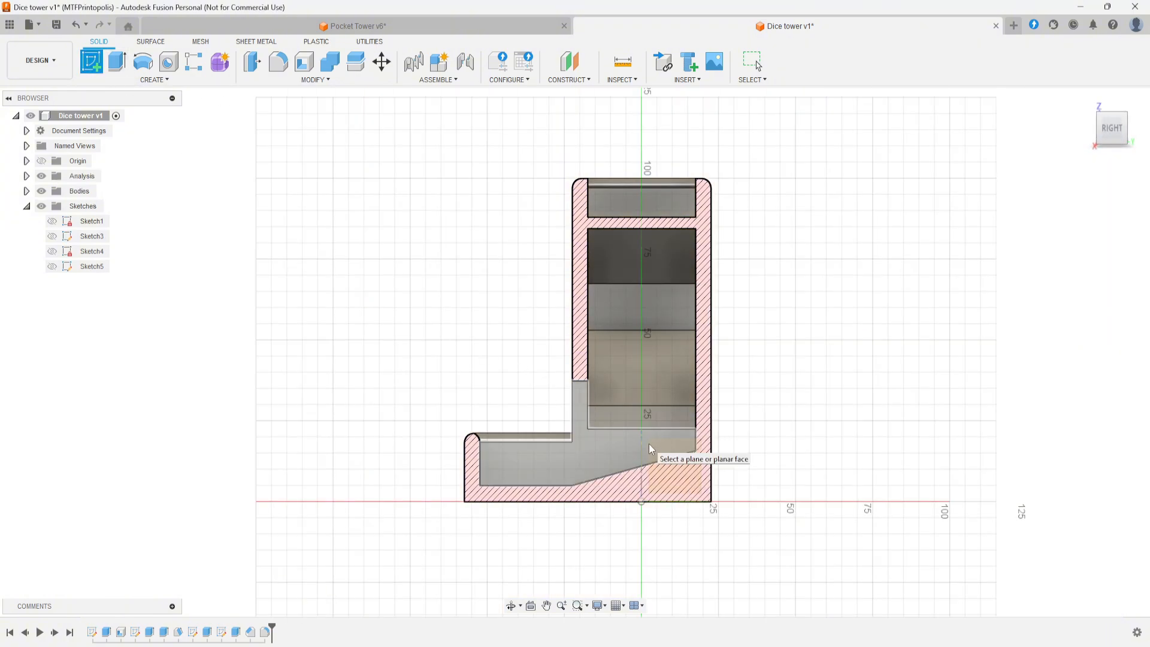
pyautogui.click(649, 447)
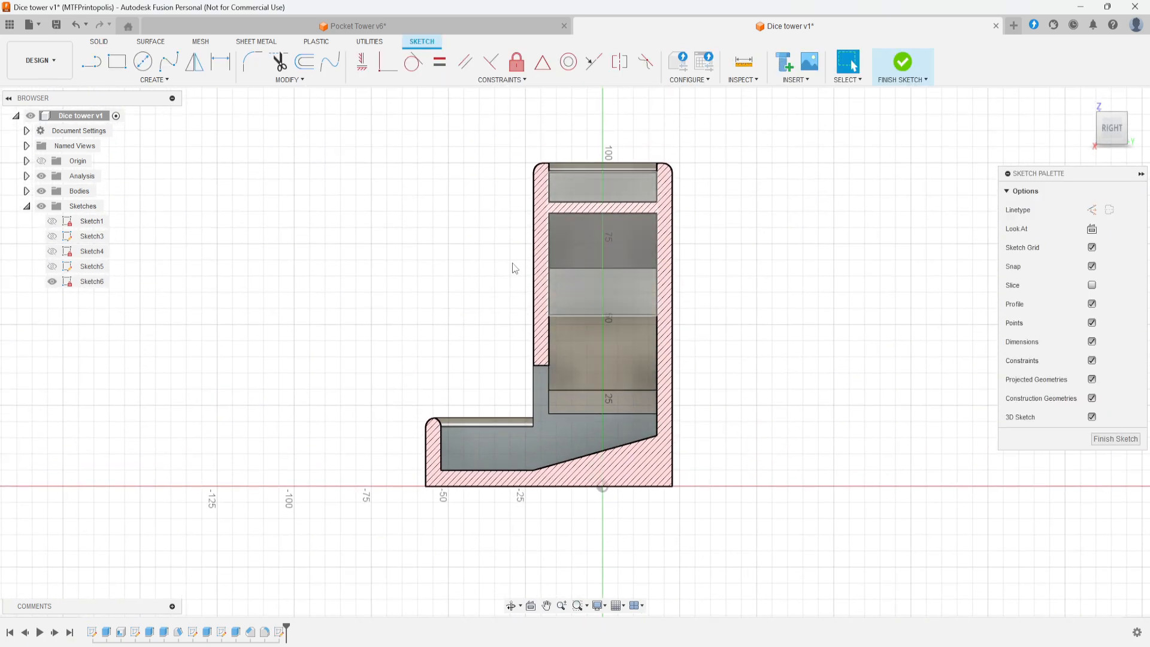
pyautogui.click(143, 61)
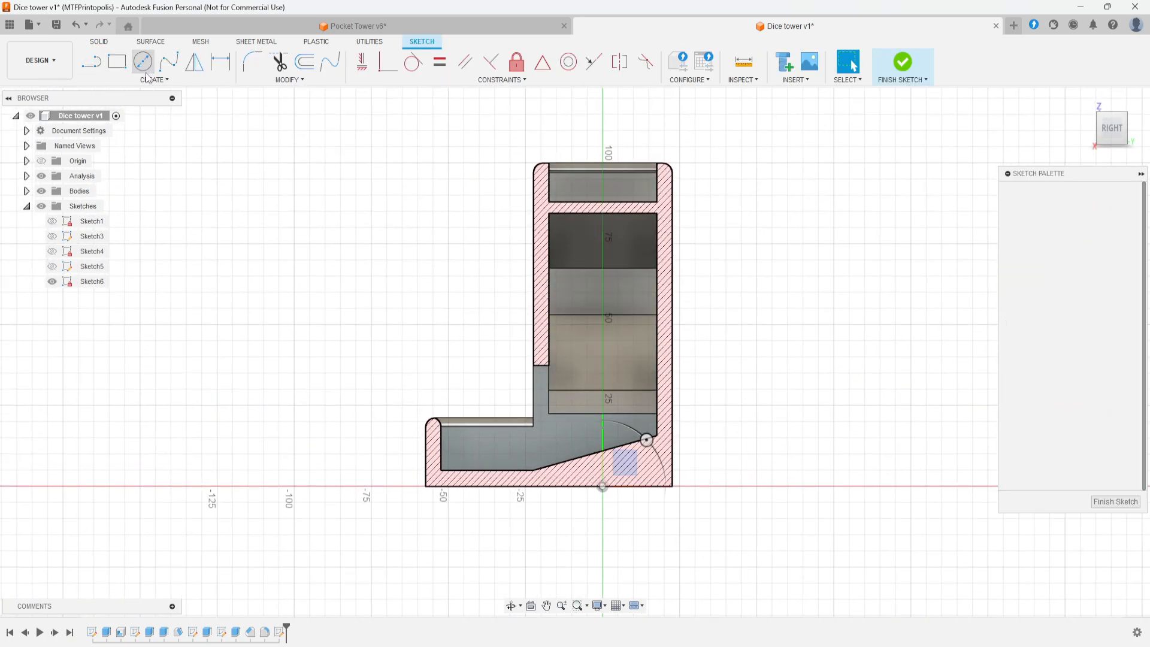
pyautogui.click(594, 386)
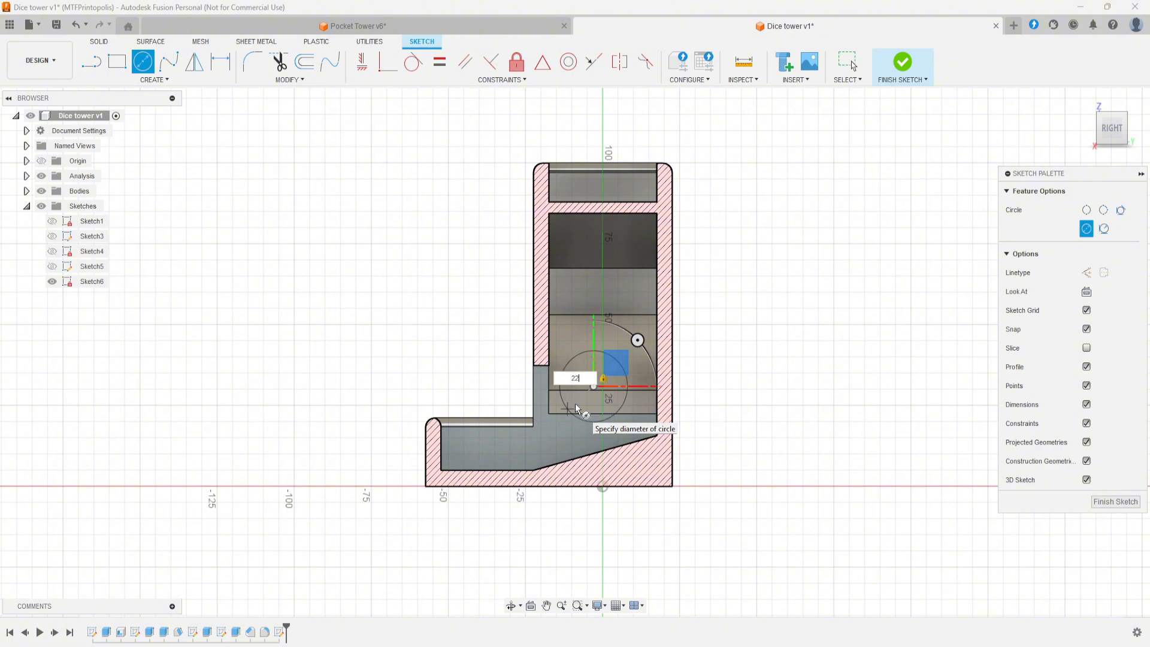
pyautogui.write('22')
pyautogui.press('Return')
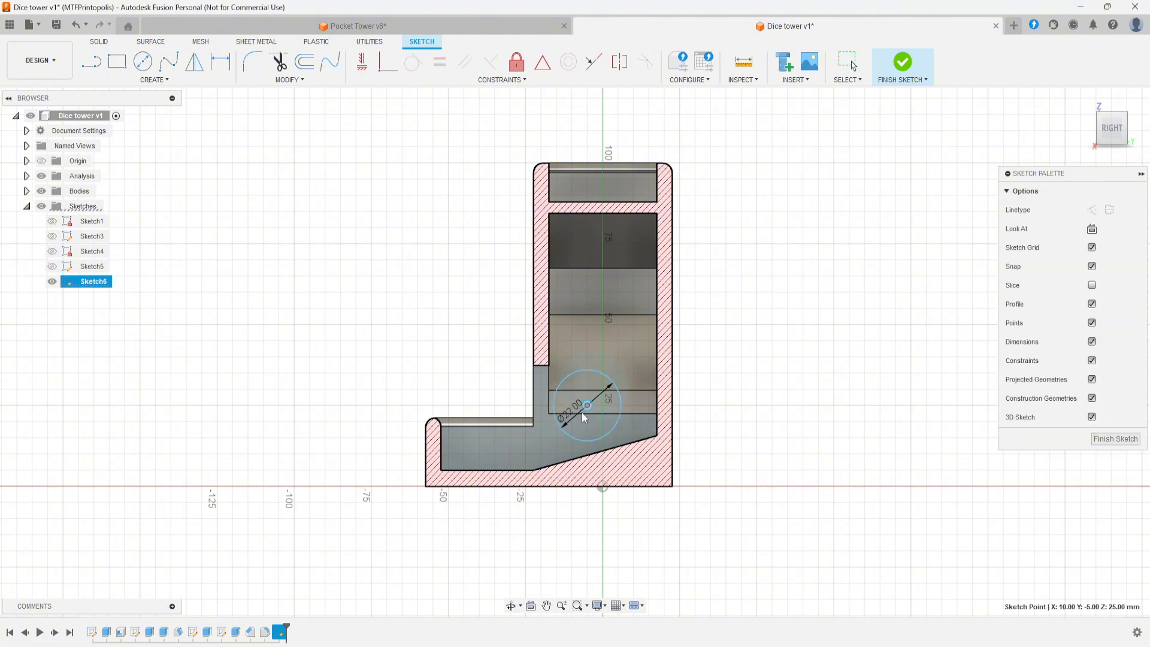
# Move the 22 mm circle around the chute to check the clearance for a die, and finish the sketch
pyautogui.moveTo(585, 415)
pyautogui.mouseDown()
pyautogui.moveTo(567, 429)
pyautogui.moveTo(559, 419)
pyautogui.moveTo(528, 429)
pyautogui.moveTo(599, 400)
pyautogui.mouseUp()
pyautogui.moveTo(528, 423); pyautogui.dragTo(617, 400)
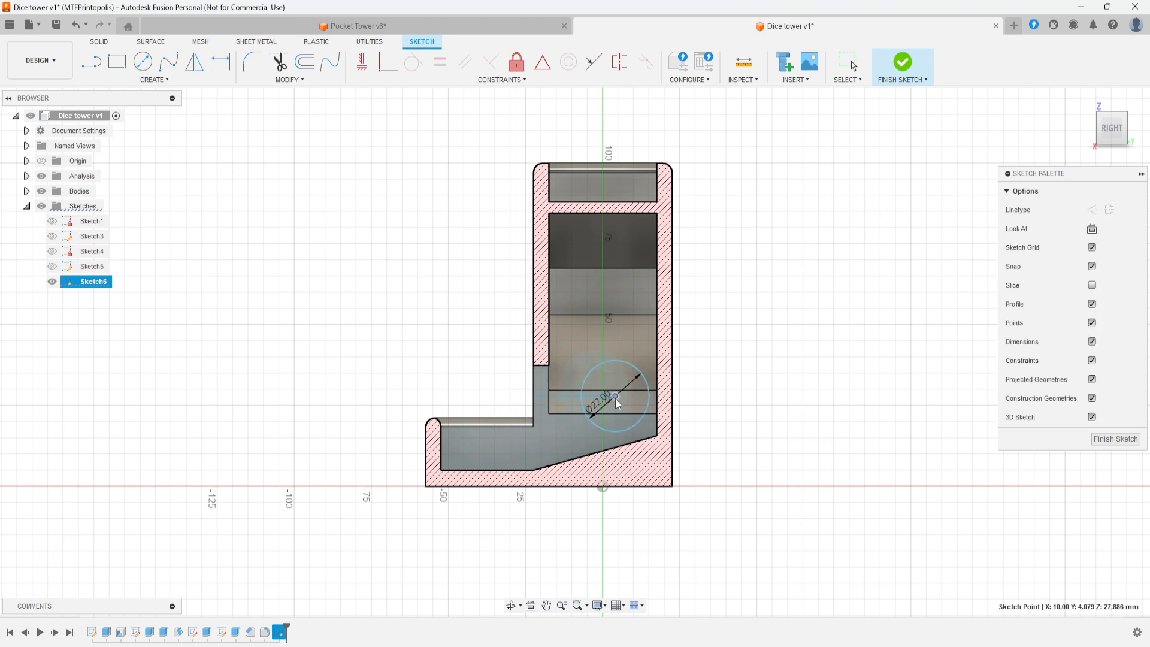
pyautogui.click(1095, 441)
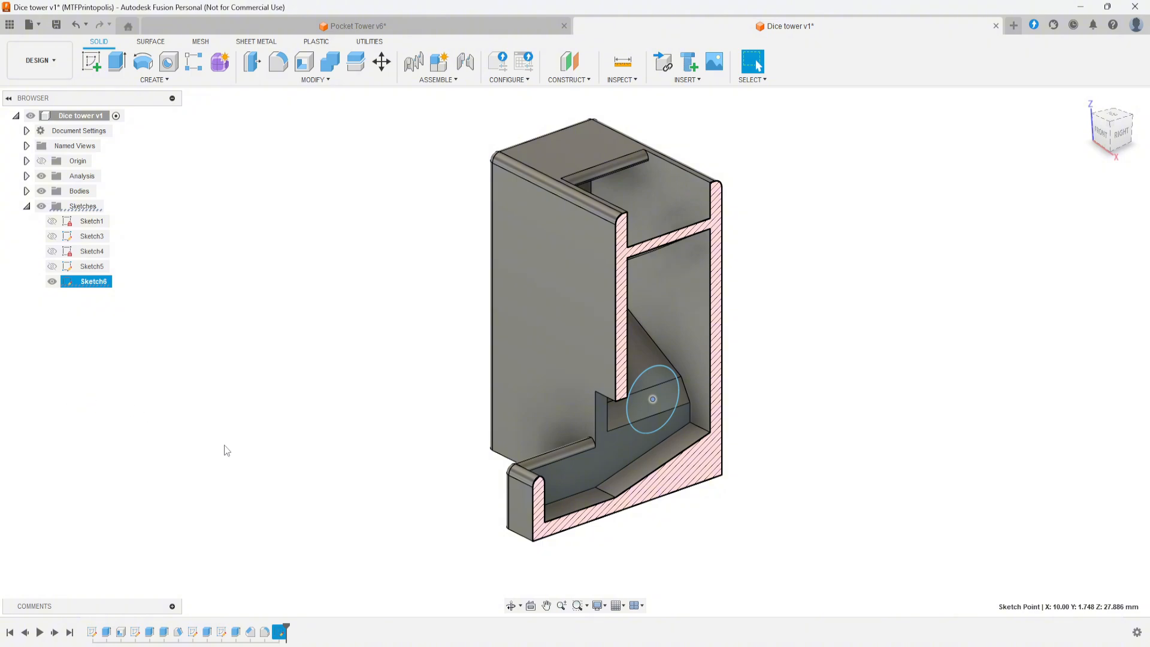
# Hide the section analysis and remove the sketch with the 22 mm test circle
pyautogui.click(44, 175)
pyautogui.moveTo(404, 328)
pyautogui.keyDown('shift'); pyautogui.mouseDown(button='middle')
pyautogui.moveTo(408, 358)
pyautogui.moveTo(327, 336)
pyautogui.moveTo(439, 343)
pyautogui.moveTo(404, 385)
pyautogui.moveTo(440, 412)
pyautogui.mouseUp(button='middle'); pyautogui.keyUp('shift')
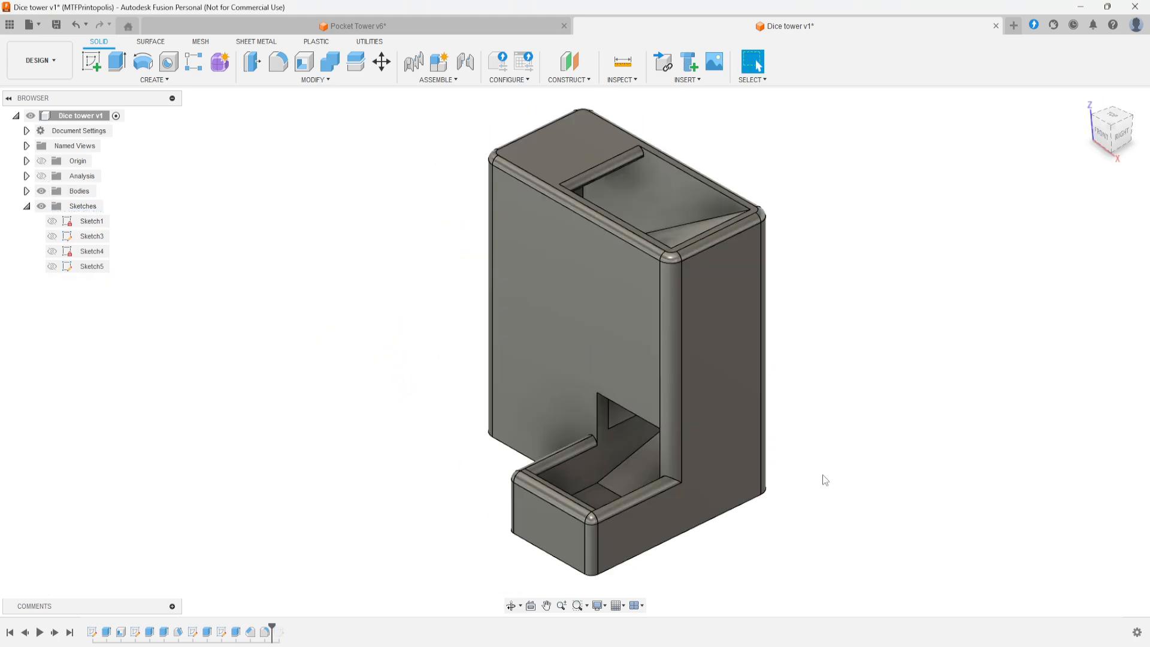
pyautogui.keyDown('shift'); pyautogui.moveTo(822, 474); pyautogui.dragTo(861, 472, button='middle'); pyautogui.keyUp('shift')
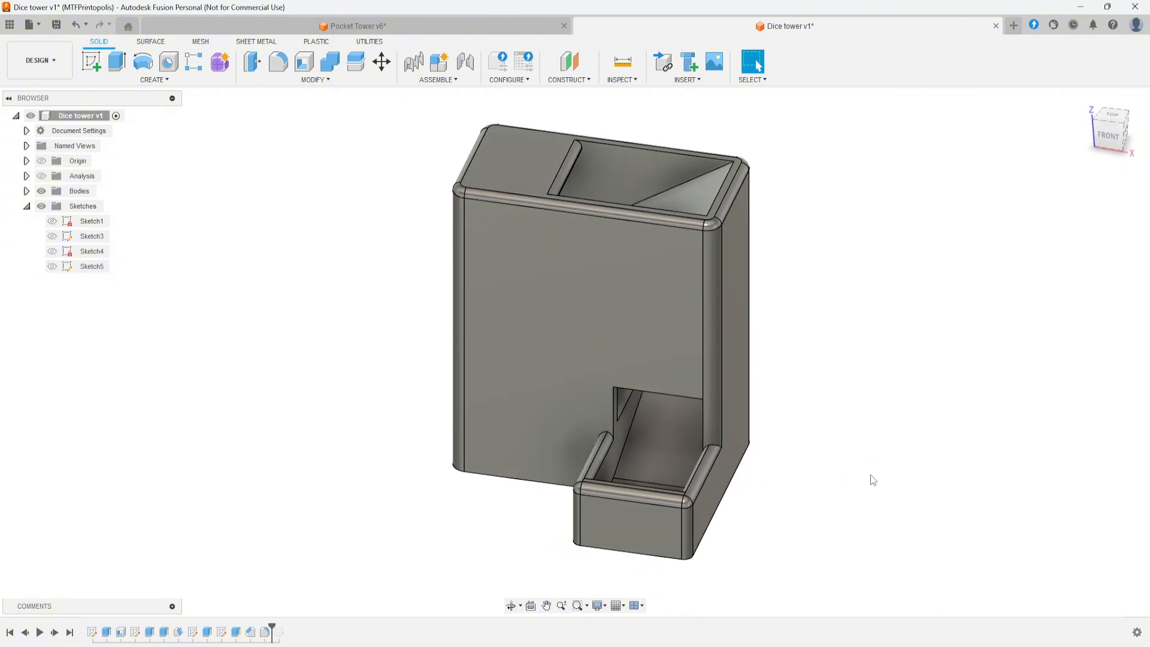
pyautogui.keyDown('shift'); pyautogui.moveTo(871, 475); pyautogui.dragTo(799, 465, button='middle'); pyautogui.keyUp('shift')
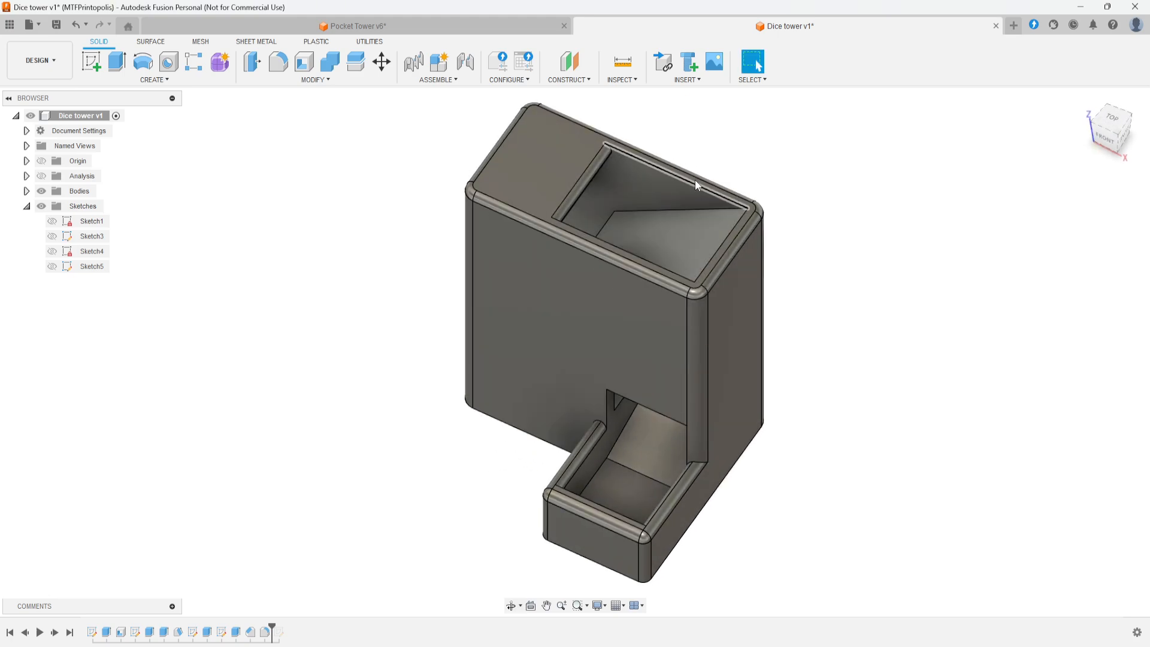
pyautogui.keyDown('shift'); pyautogui.moveTo(759, 513); pyautogui.dragTo(801, 448, button='middle'); pyautogui.keyUp('shift')
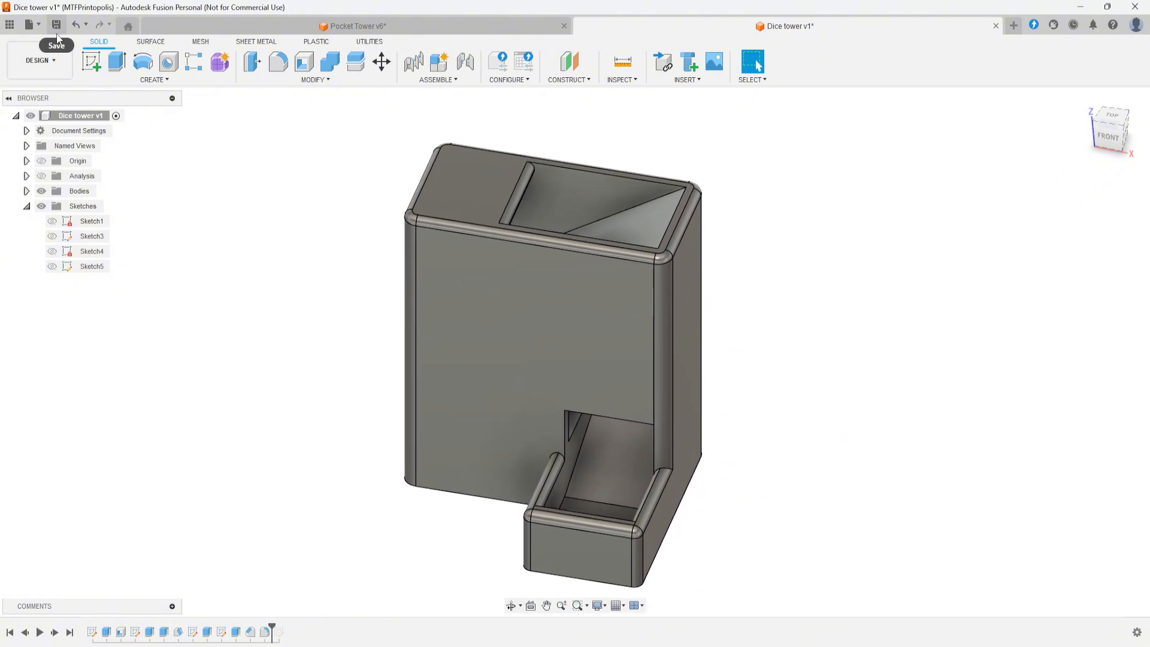